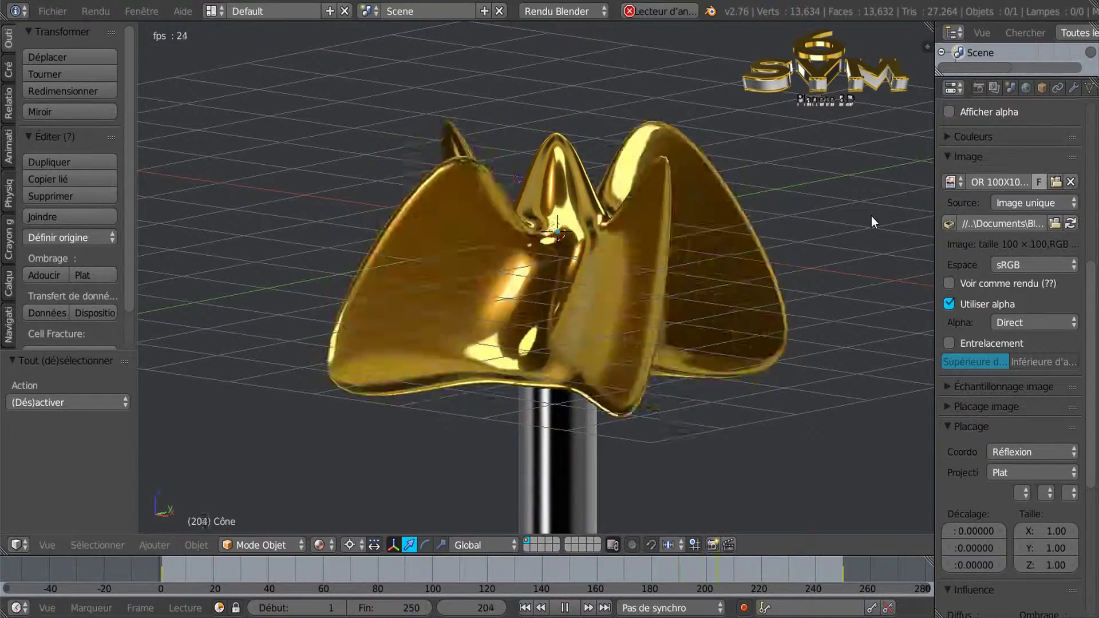
# Examine the animated gold propeller and its chrome shaft from several angles and distances
pyautogui.scroll(-3, 872, 215)
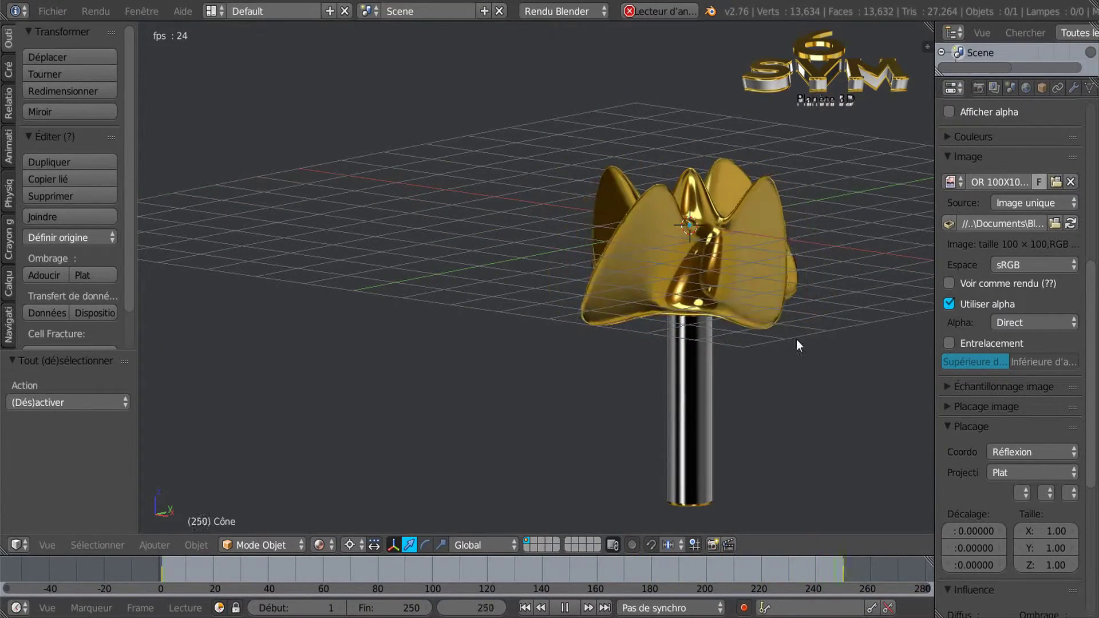
pyautogui.moveTo(813, 342); pyautogui.dragTo(769, 395, button='middle')
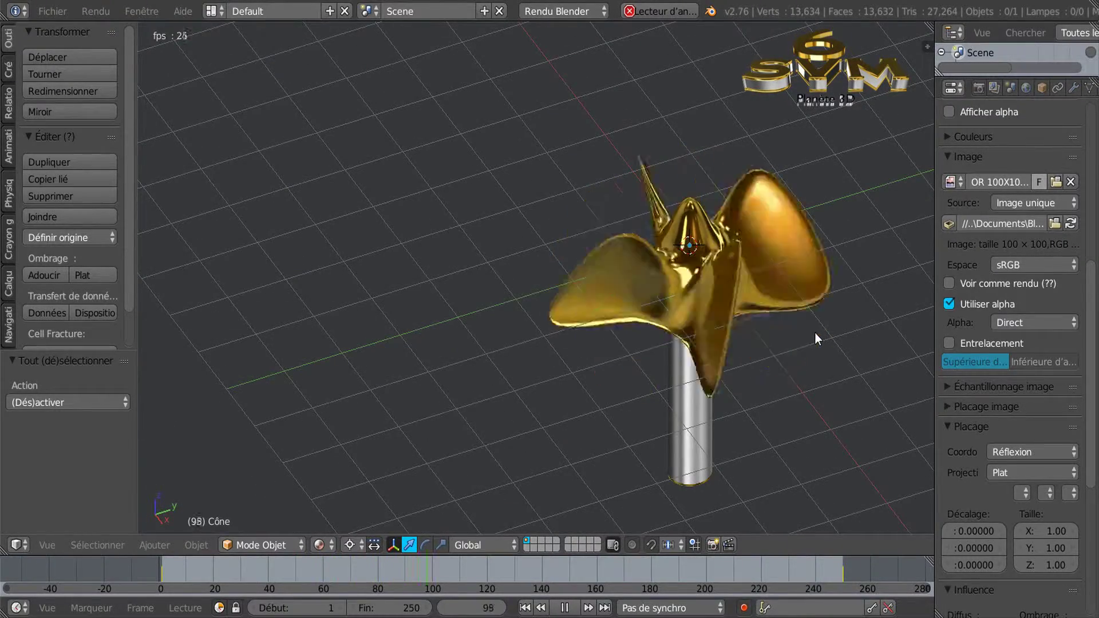
pyautogui.keyDown('shift'); pyautogui.moveTo(815, 332); pyautogui.dragTo(663, 287, button='middle'); pyautogui.keyUp('shift')
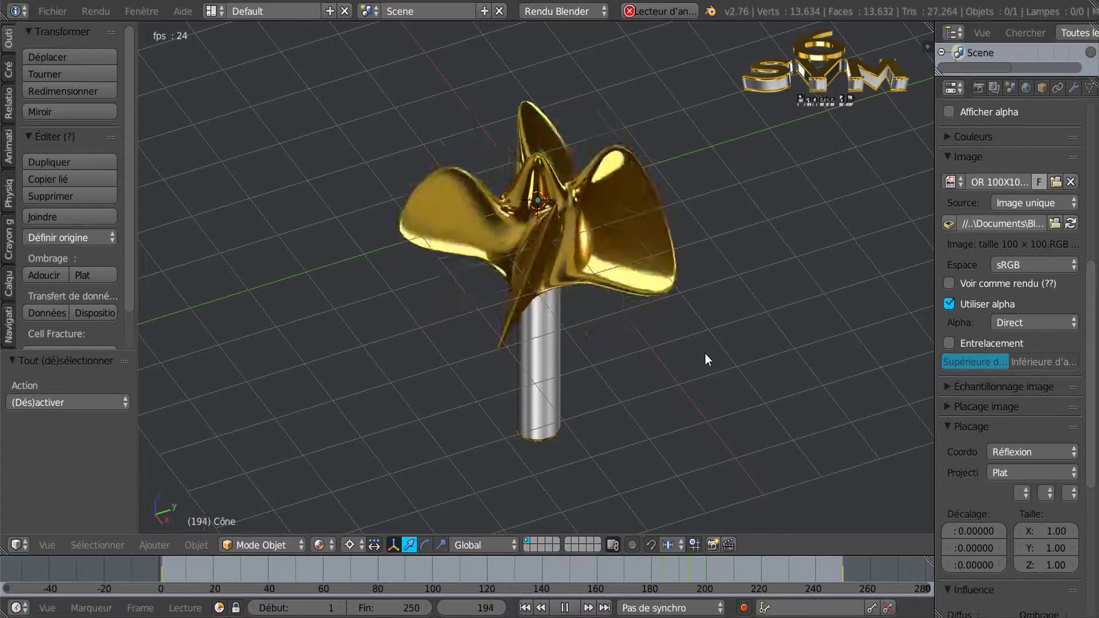
pyautogui.moveTo(703, 347); pyautogui.dragTo(699, 318, button='middle')
pyautogui.scroll(-1, 700, 317)
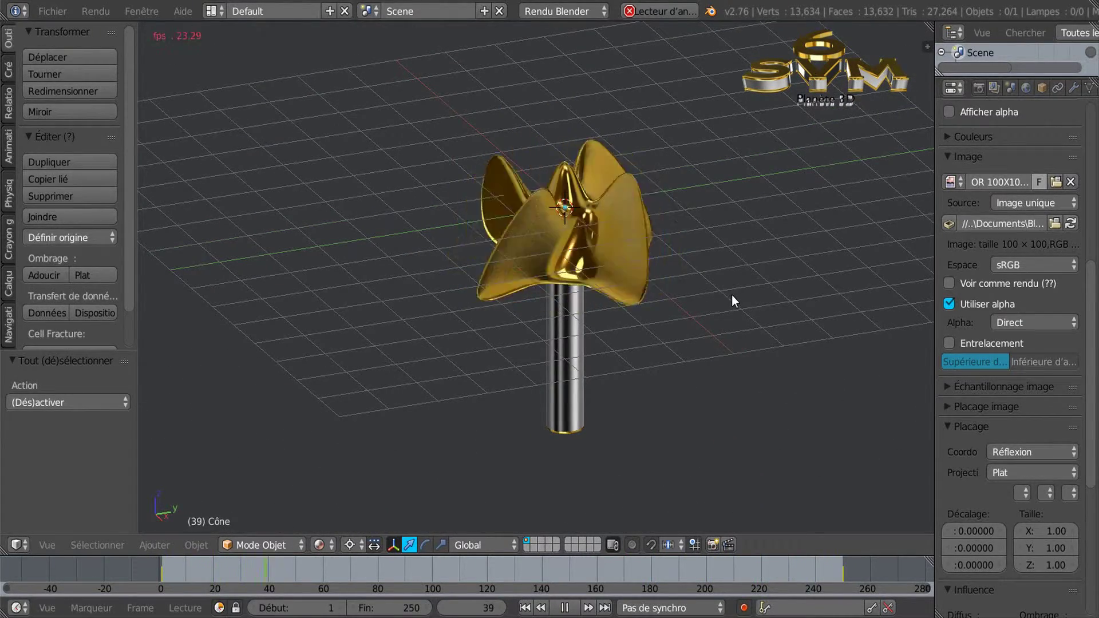
pyautogui.scroll(1, 732, 295)
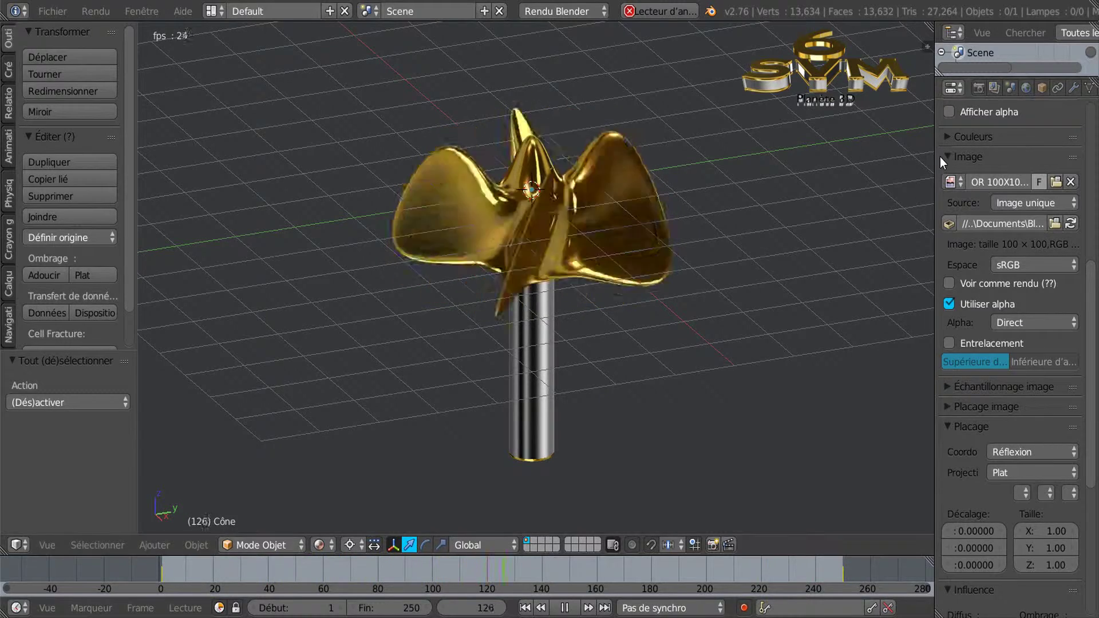
# Widen the properties area and review the propeller's gold material and its texture settings, keeping the mapping coordinates on Réflexion
pyautogui.moveTo(933, 161); pyautogui.dragTo(842, 161)
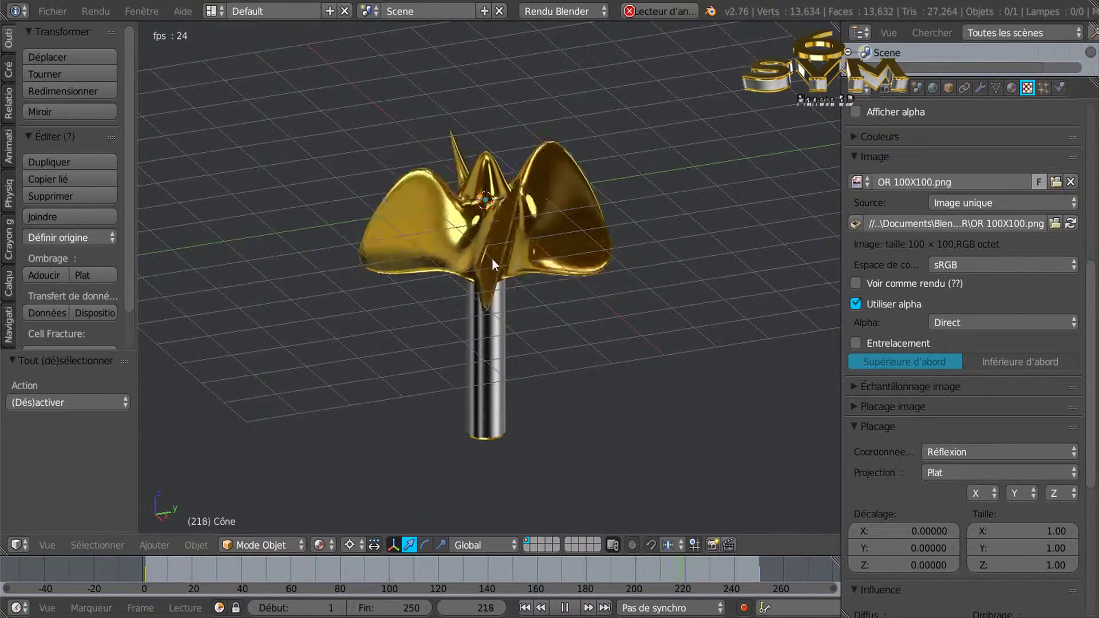
pyautogui.click(1010, 88)
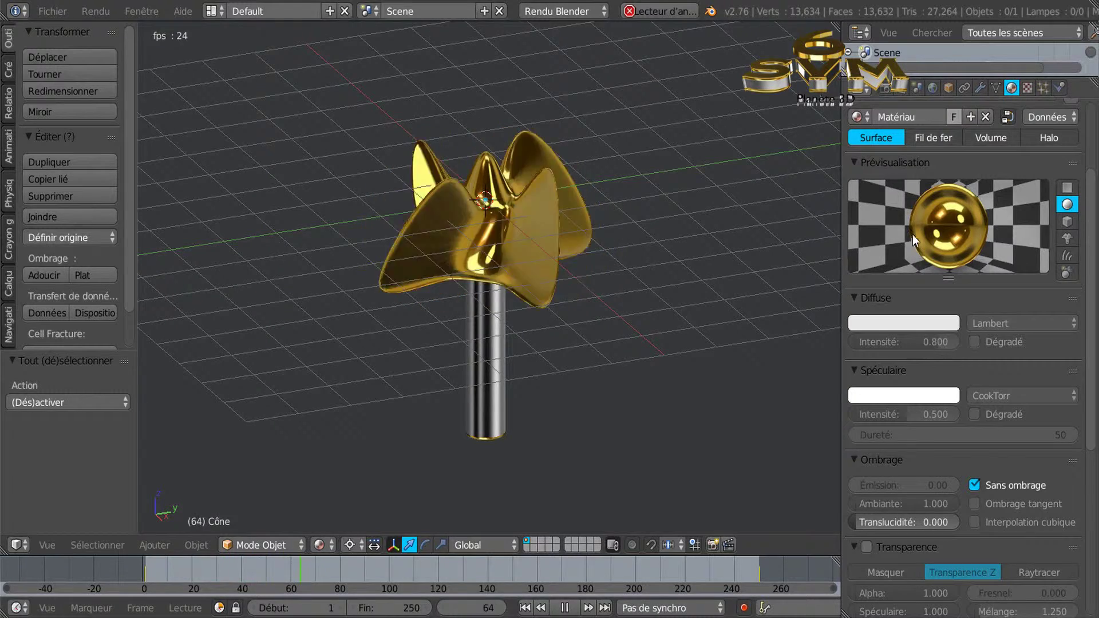
pyautogui.click(1027, 88)
pyautogui.scroll(-4, 1091, 324)
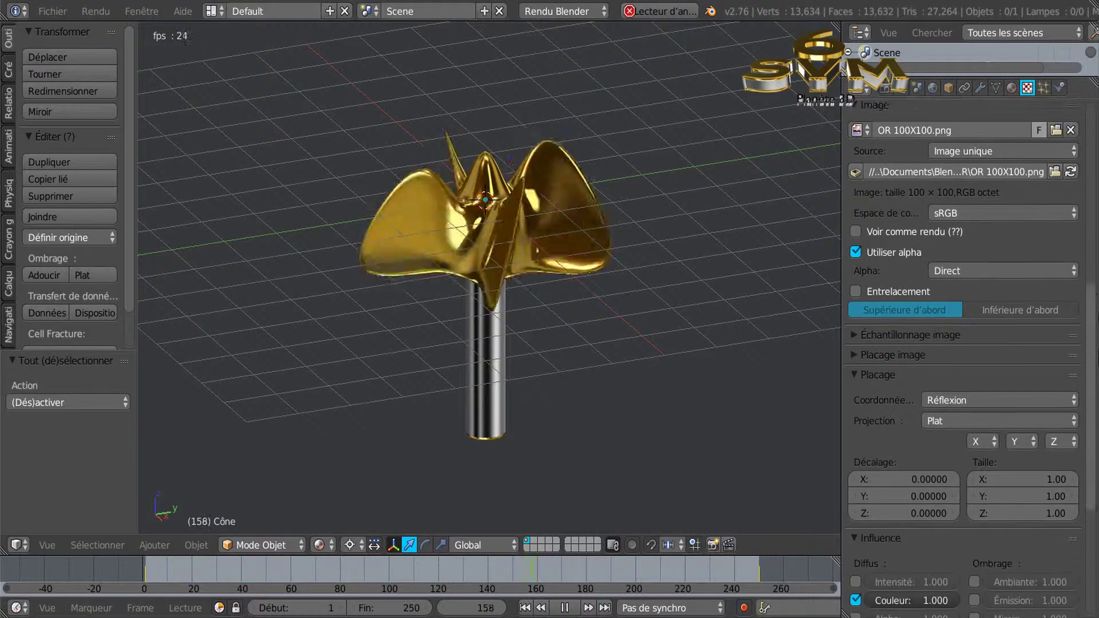
pyautogui.click(974, 373)
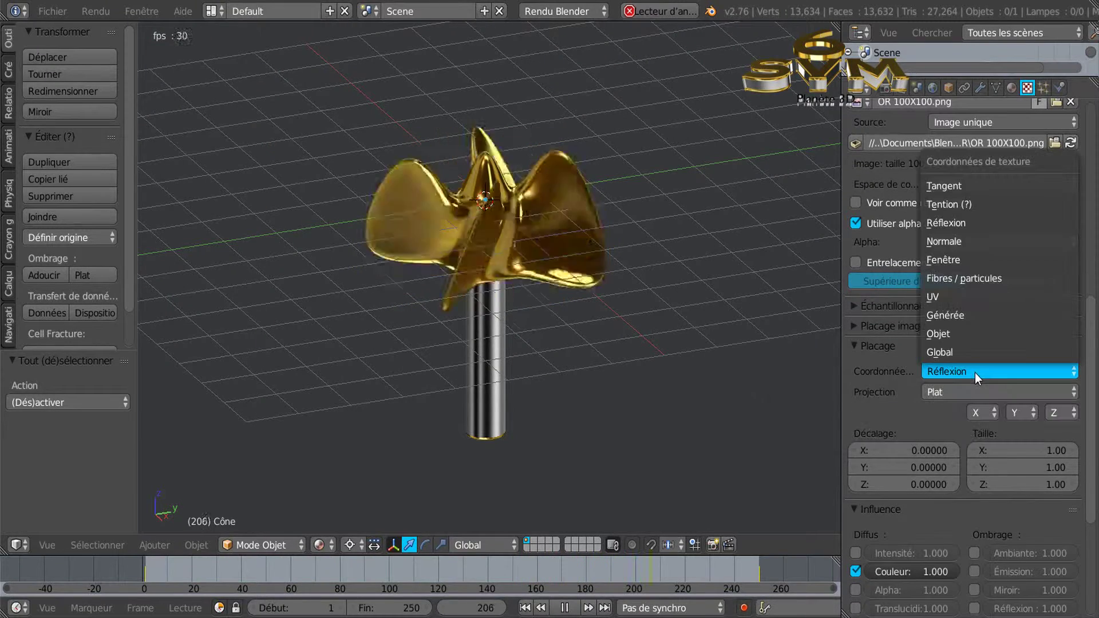
pyautogui.click(981, 217)
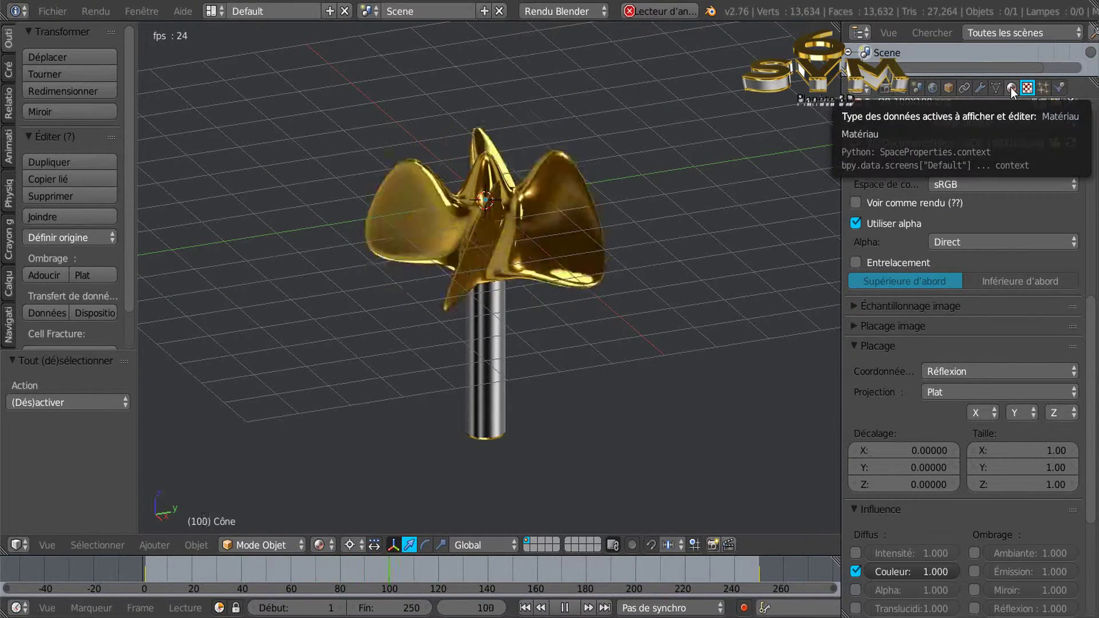
pyautogui.click(1011, 87)
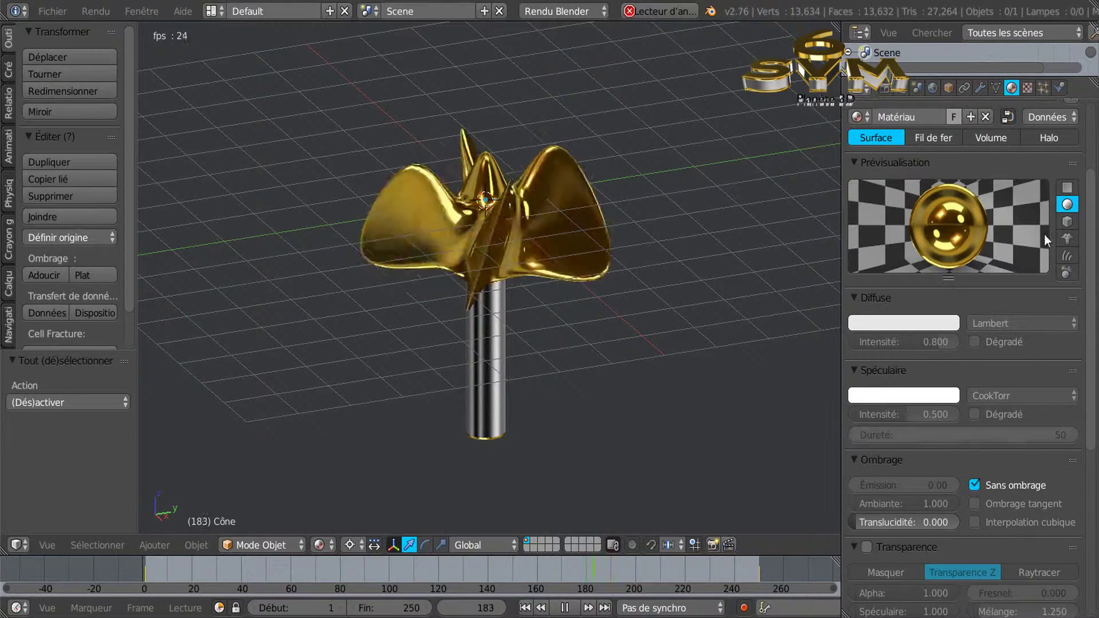
pyautogui.click(1028, 88)
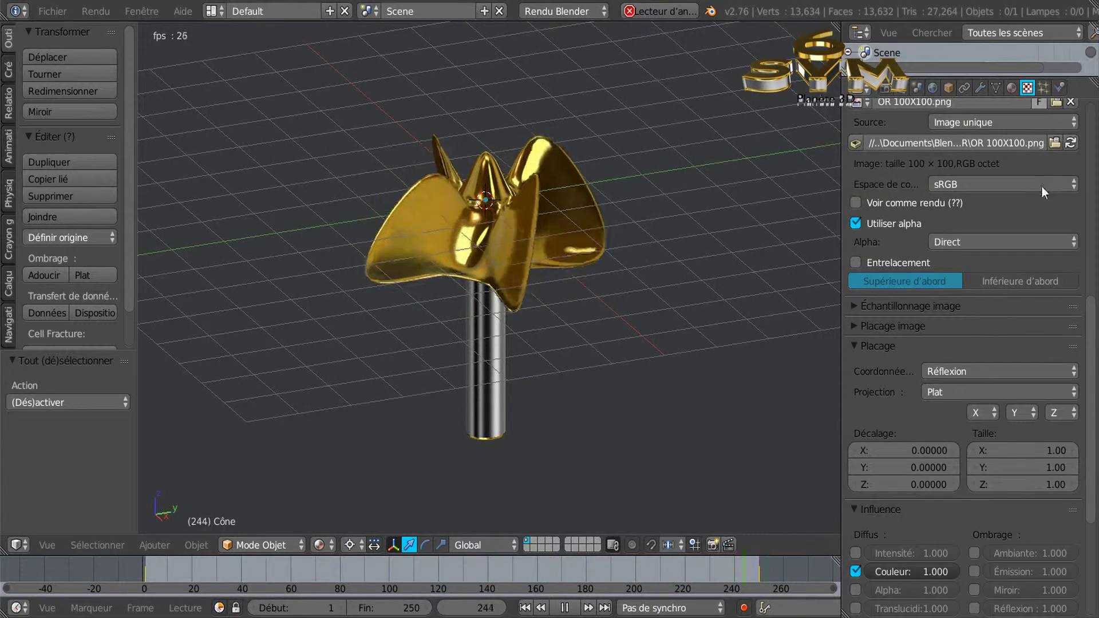
# Set the gold texture's mapping coordinates to Normale and inspect the effect on the propeller blades
pyautogui.click(1004, 373)
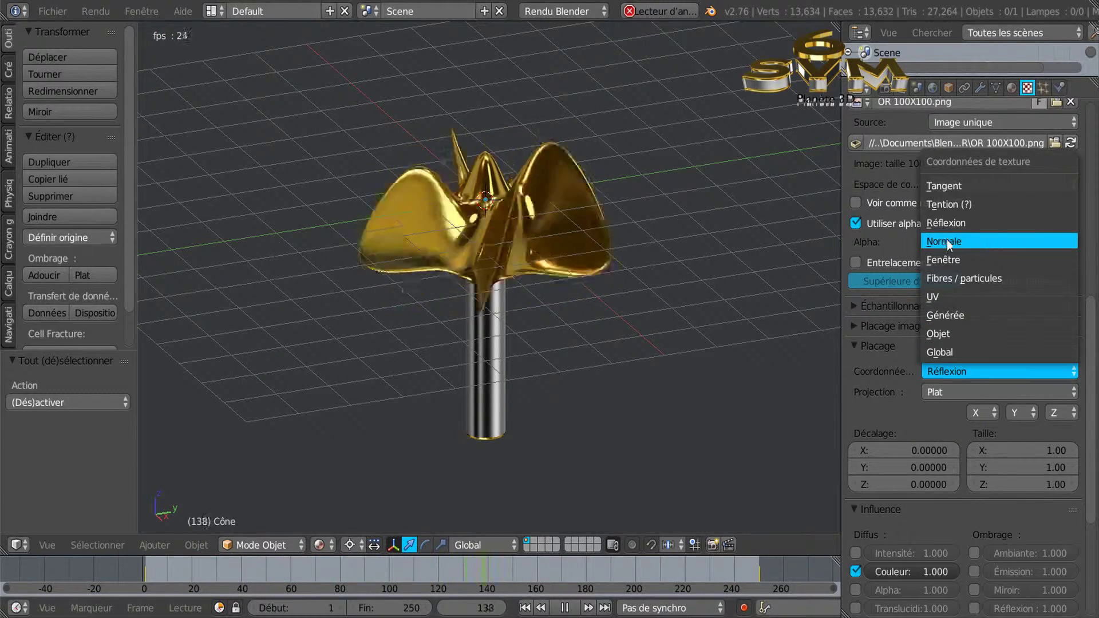
pyautogui.click(973, 241)
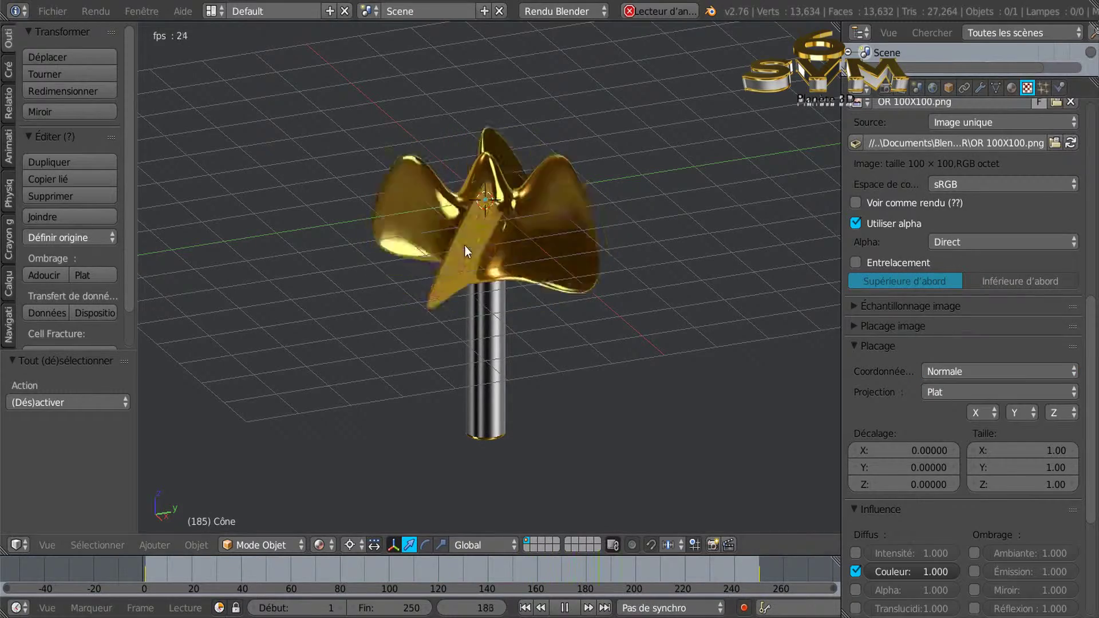
pyautogui.scroll(3, 465, 246)
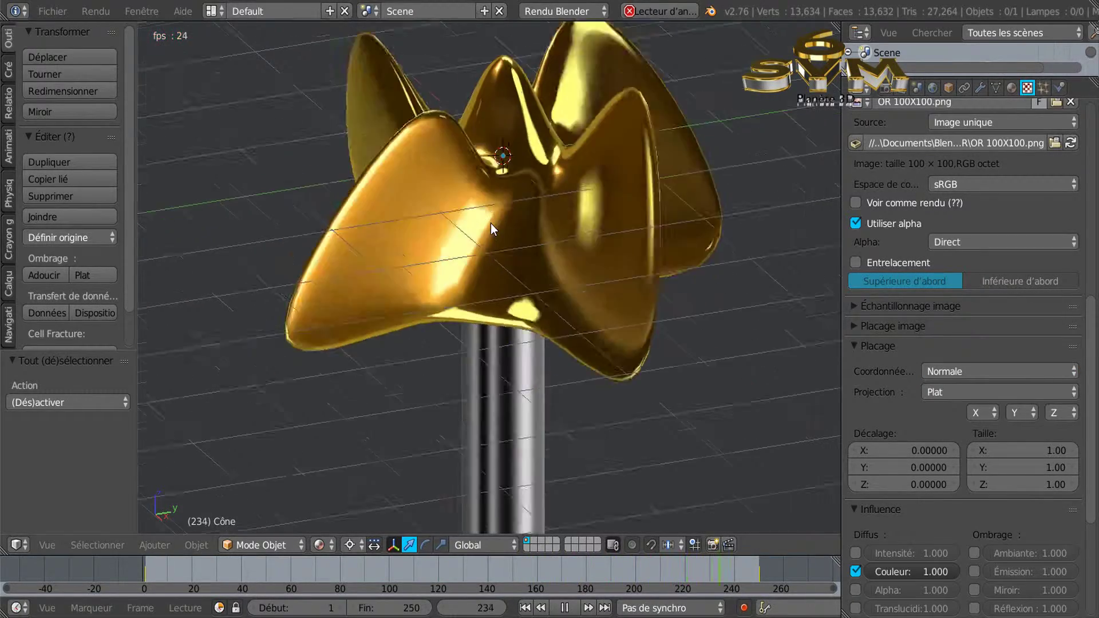
pyautogui.scroll(-2, 553, 243)
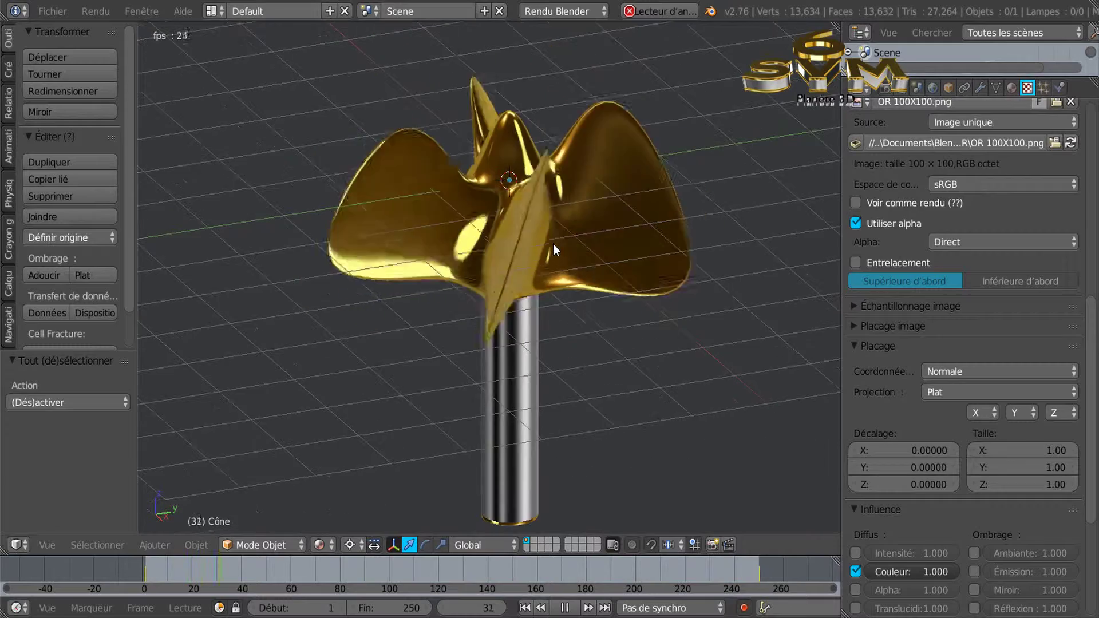
# Return the gold texture's mapping coordinates to Réflexion
pyautogui.click(1005, 369)
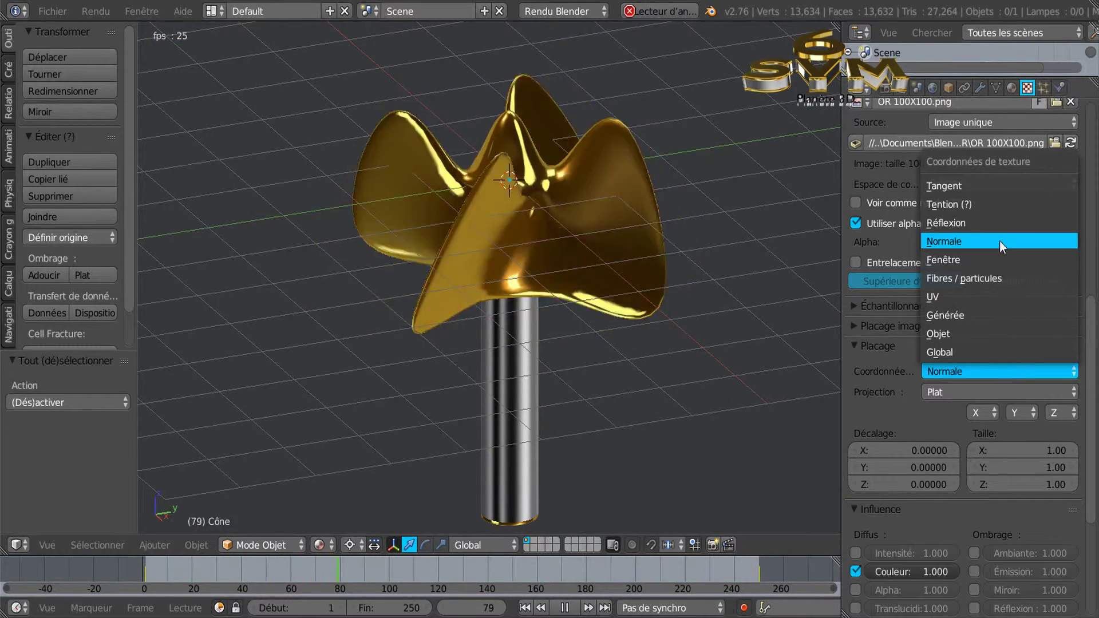
pyautogui.click(999, 225)
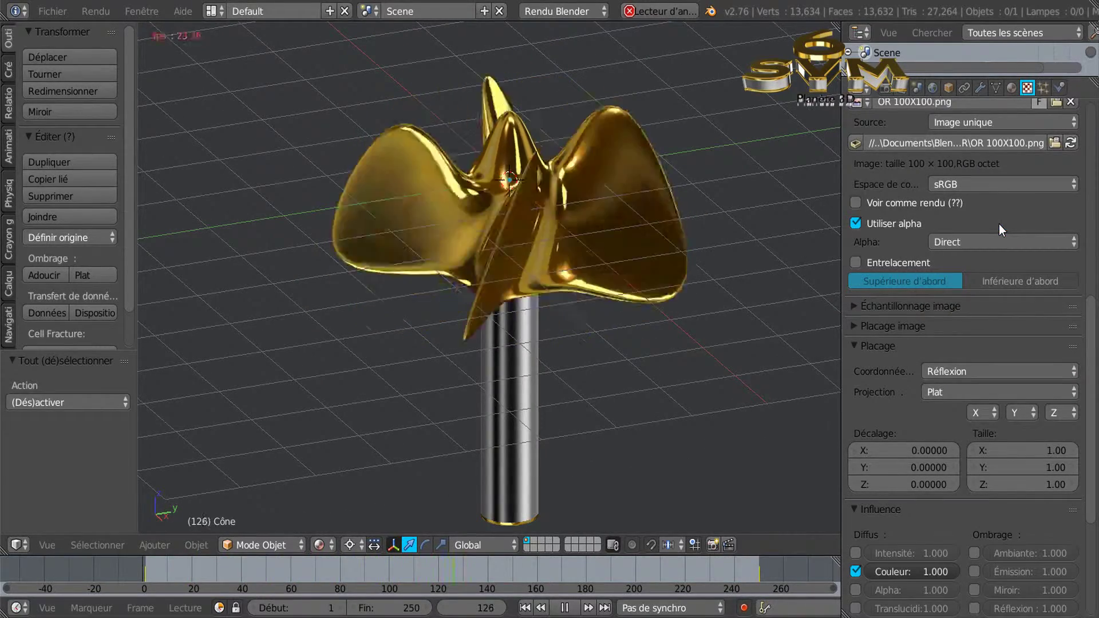
pyautogui.click(995, 373)
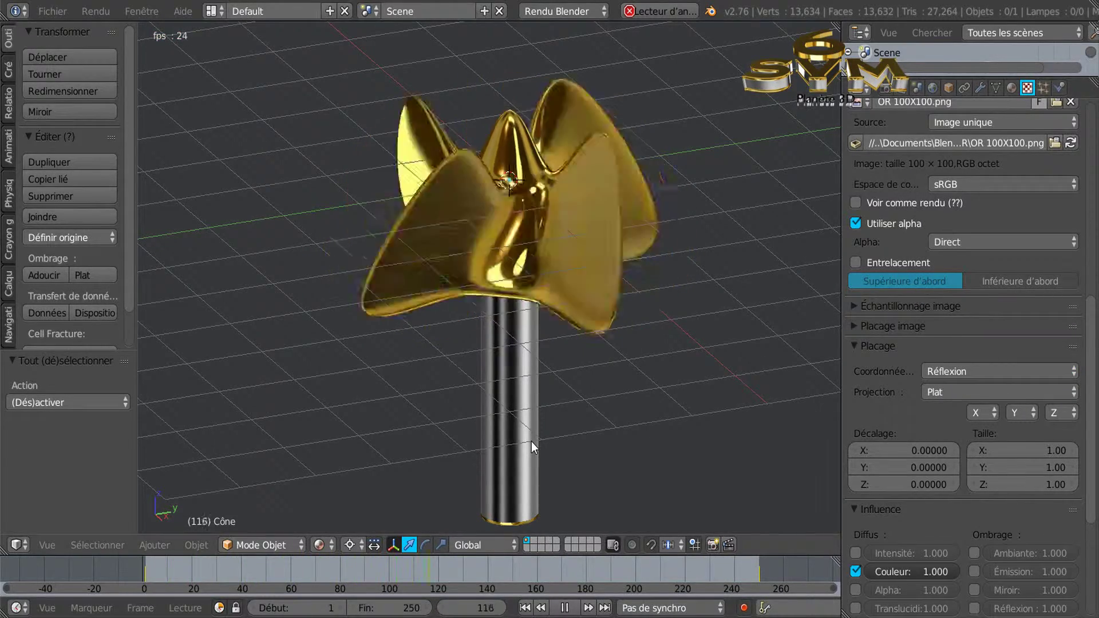
pyautogui.click(958, 371)
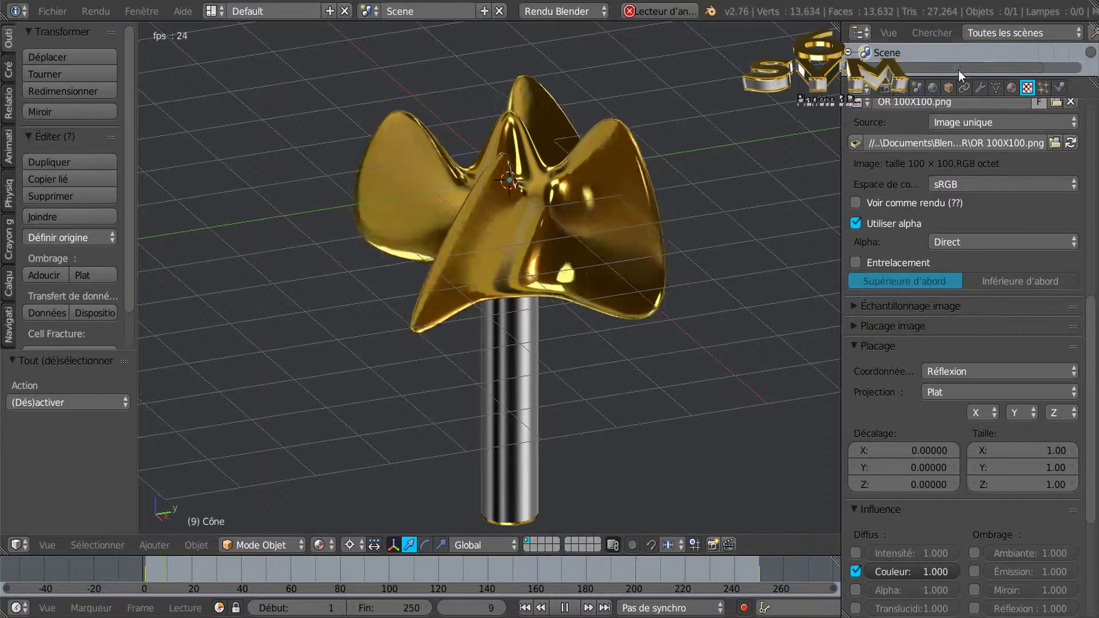
# Replace the propeller's gold material with the chrome material used on the shaft
pyautogui.click(1012, 87)
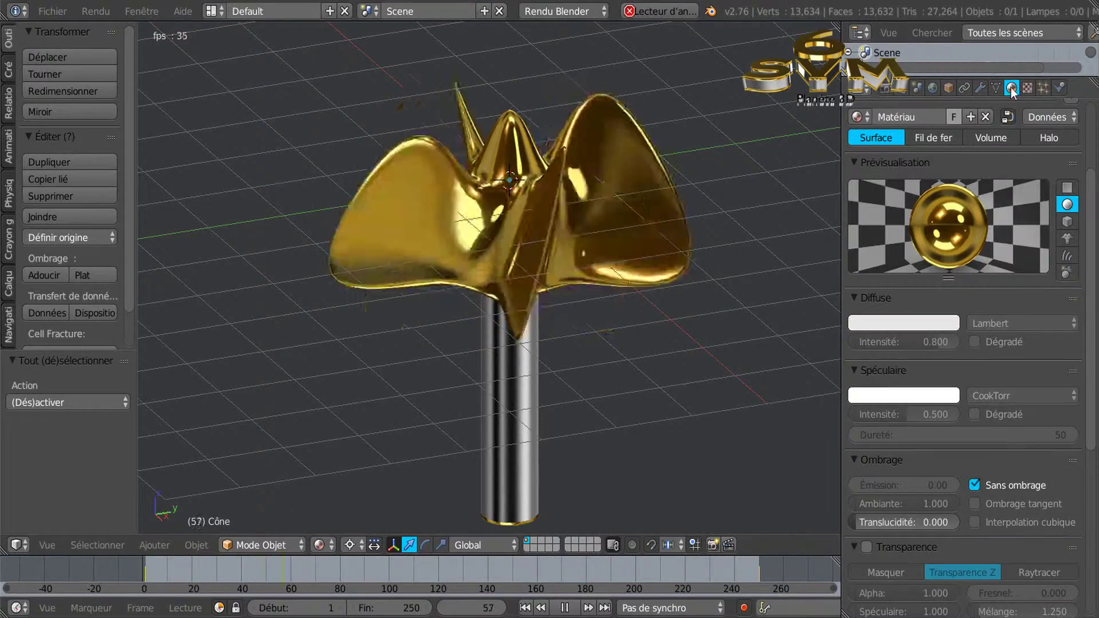
pyautogui.click(858, 118)
pyautogui.click(858, 118)
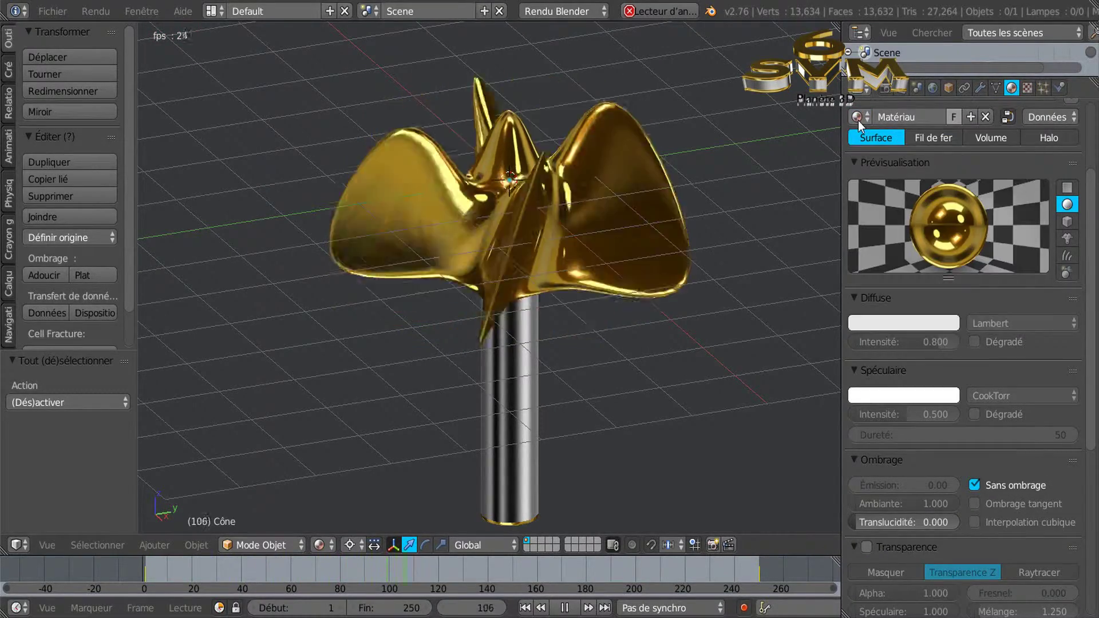
pyautogui.click(858, 118)
pyautogui.click(891, 159)
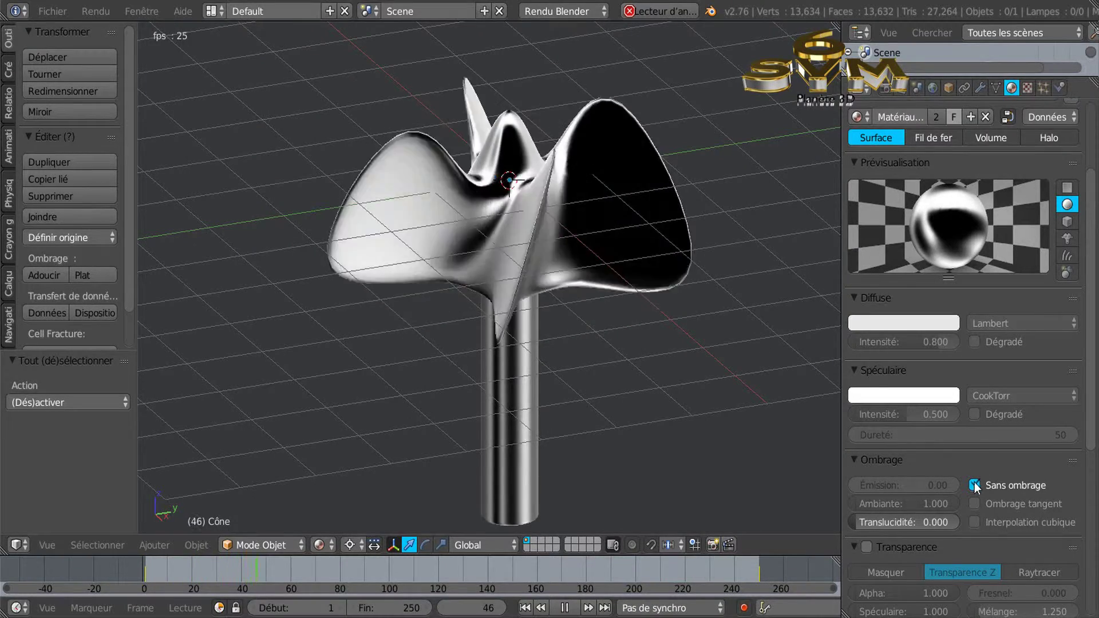
# Set the Chrome (0).png texture's mapping coordinates to Réflexion
pyautogui.click(1029, 88)
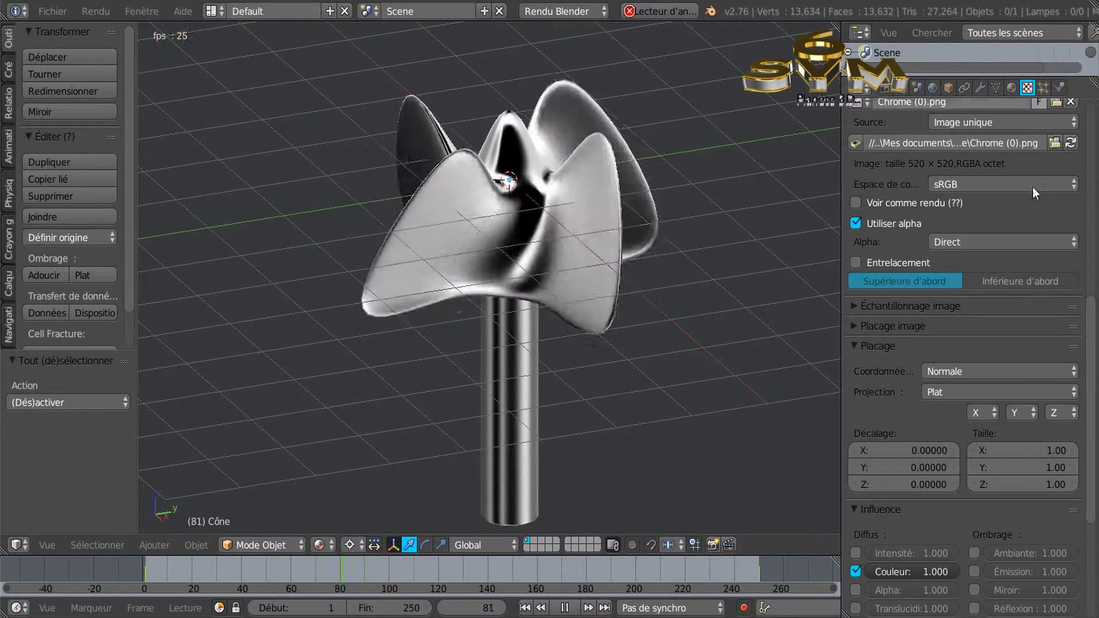
pyautogui.click(1005, 374)
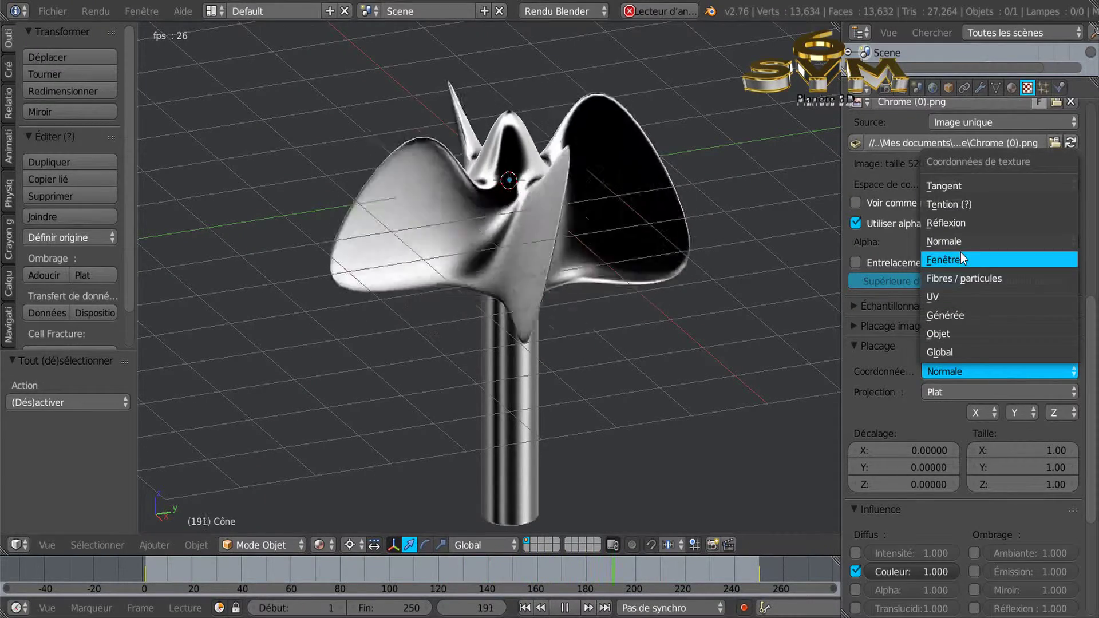
pyautogui.click(972, 223)
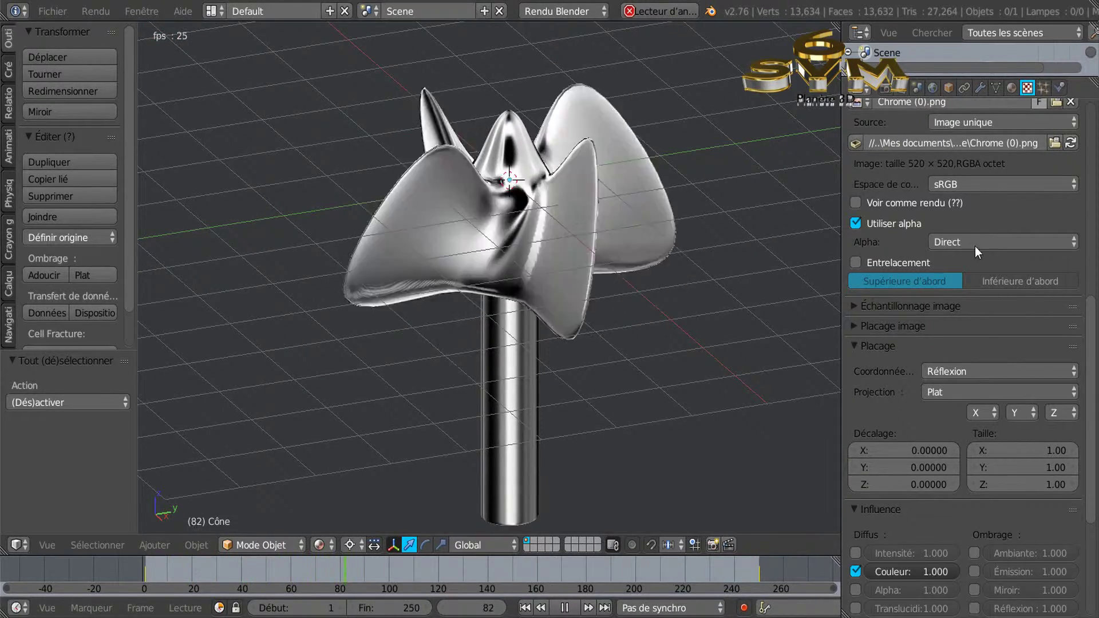
pyautogui.click(980, 373)
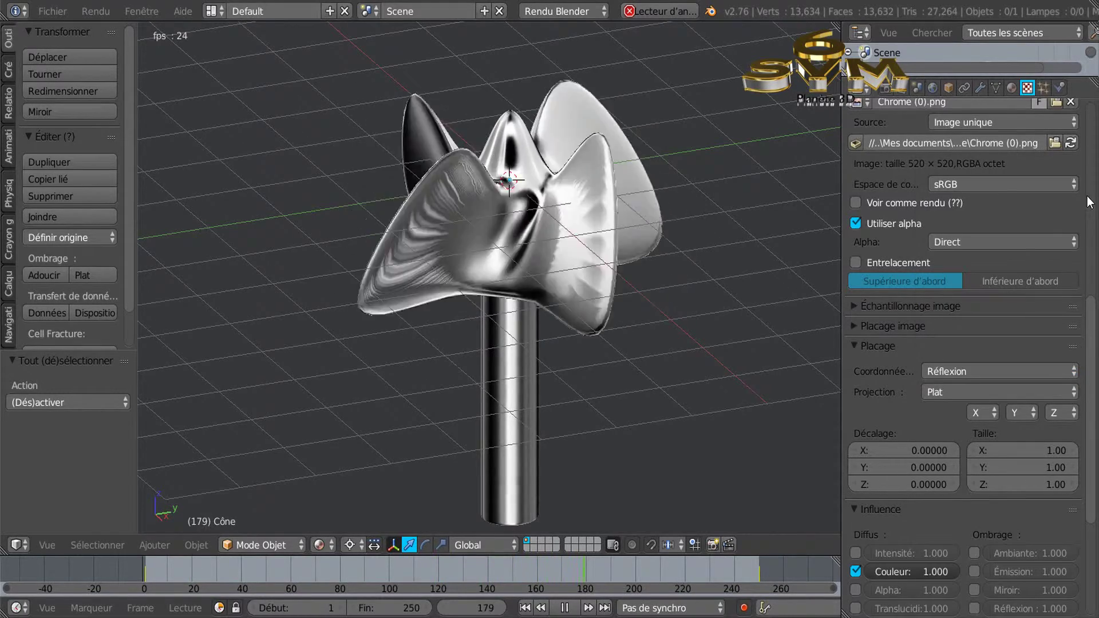
# Examine the chrome texture's preview and image settings, and the propeller's reflections from different distances and angles
pyautogui.scroll(4, 1093, 286)
pyautogui.scroll(7, 1092, 287)
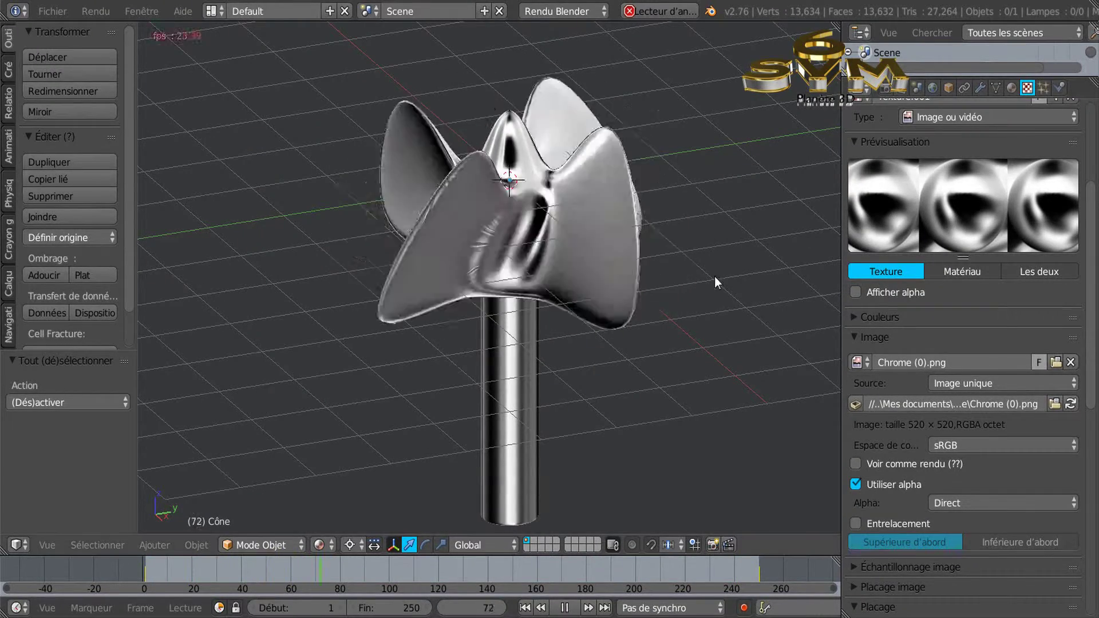
pyautogui.scroll(-3, 536, 354)
pyautogui.scroll(4, 534, 329)
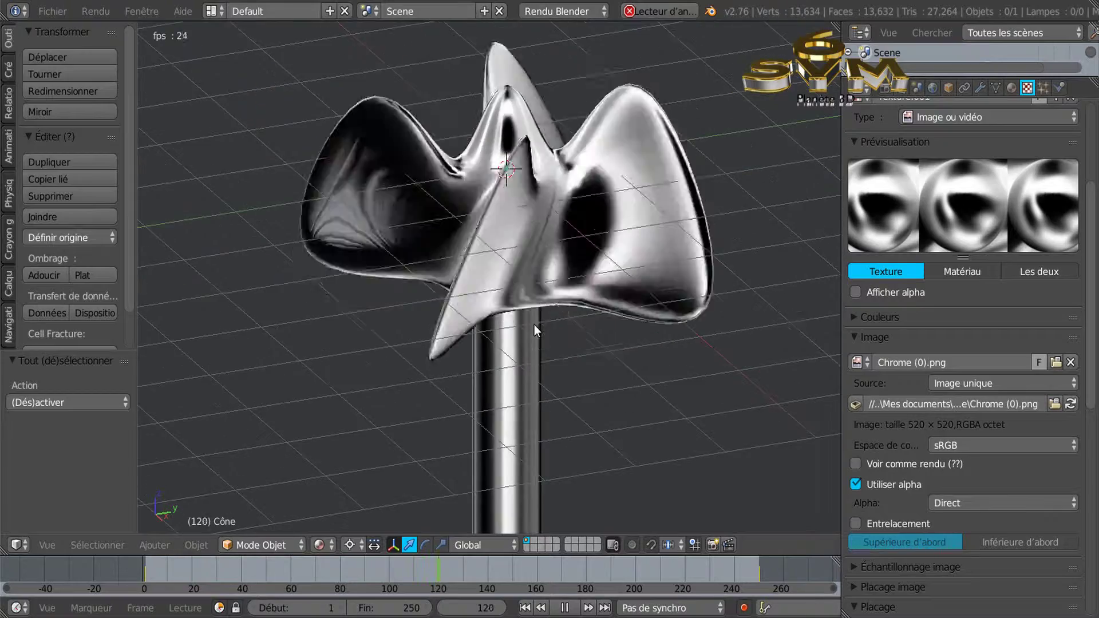
pyautogui.scroll(-4, 542, 287)
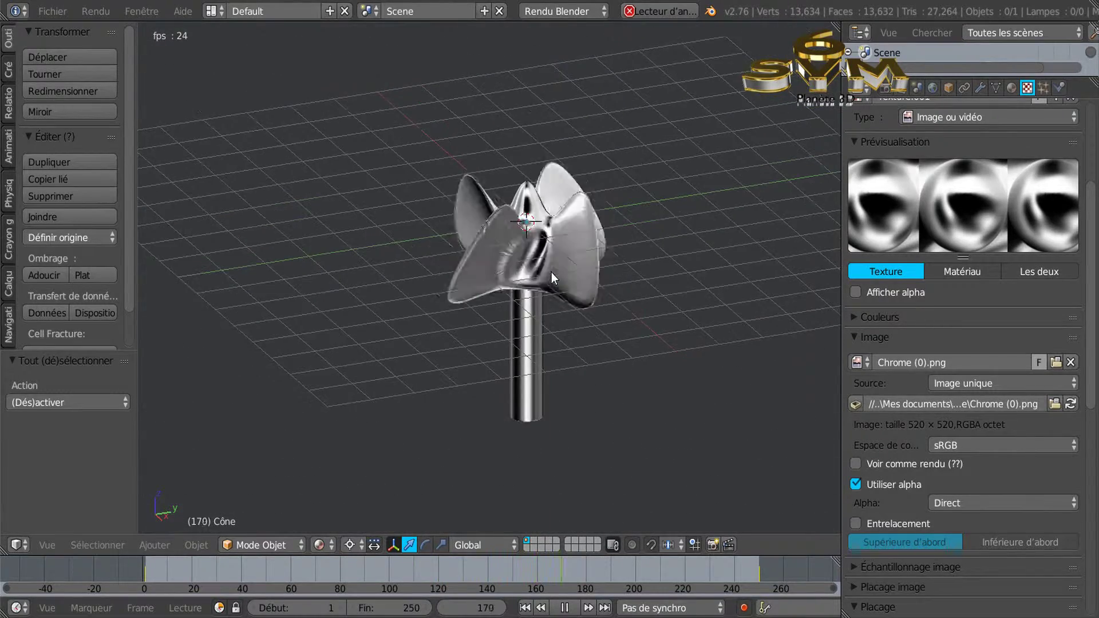
pyautogui.moveTo(607, 291); pyautogui.dragTo(583, 373, button='middle')
pyautogui.scroll(4, 575, 332)
pyautogui.scroll(-2, 573, 330)
pyautogui.moveTo(574, 329); pyautogui.dragTo(630, 171, button='middle')
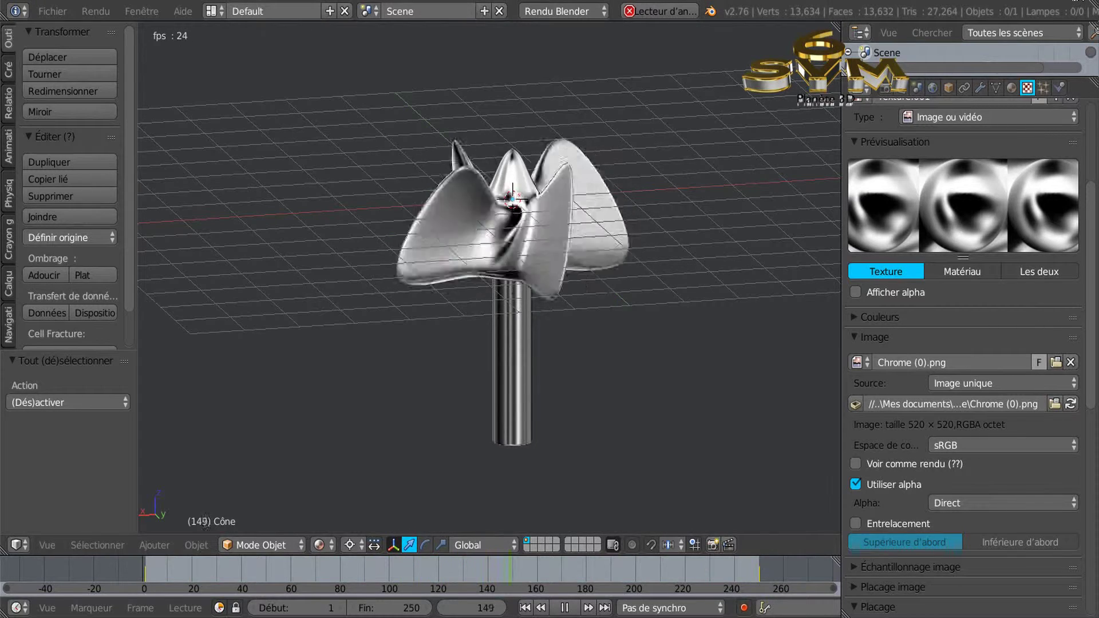
# Quit the propeller project without saving and widen the tool shelf in the empty scene
pyautogui.click(1080, 1)
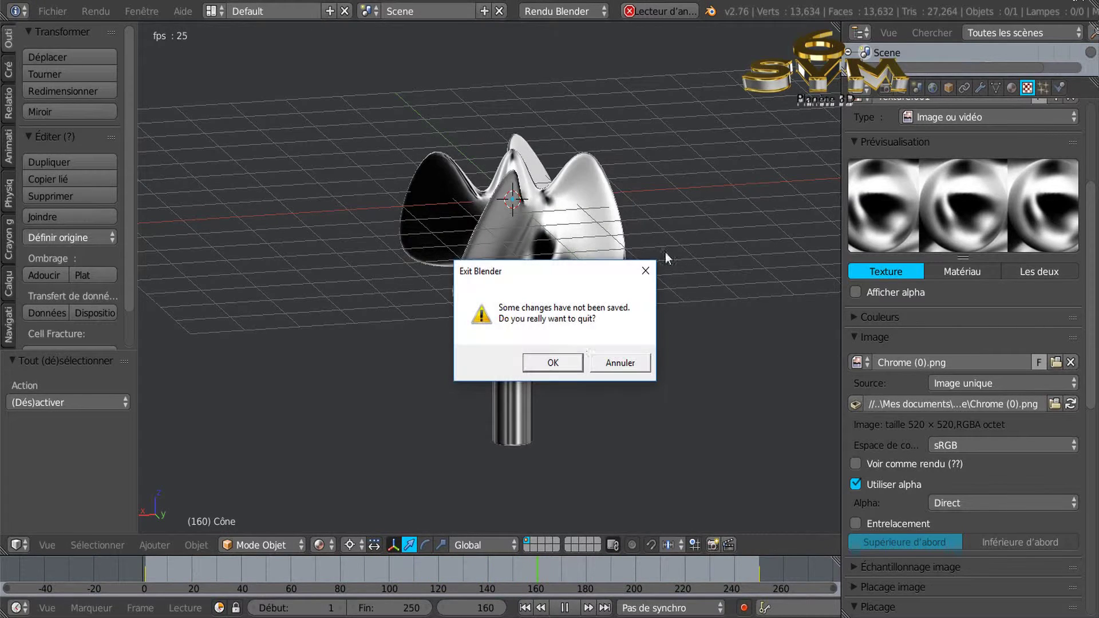
pyautogui.click(562, 365)
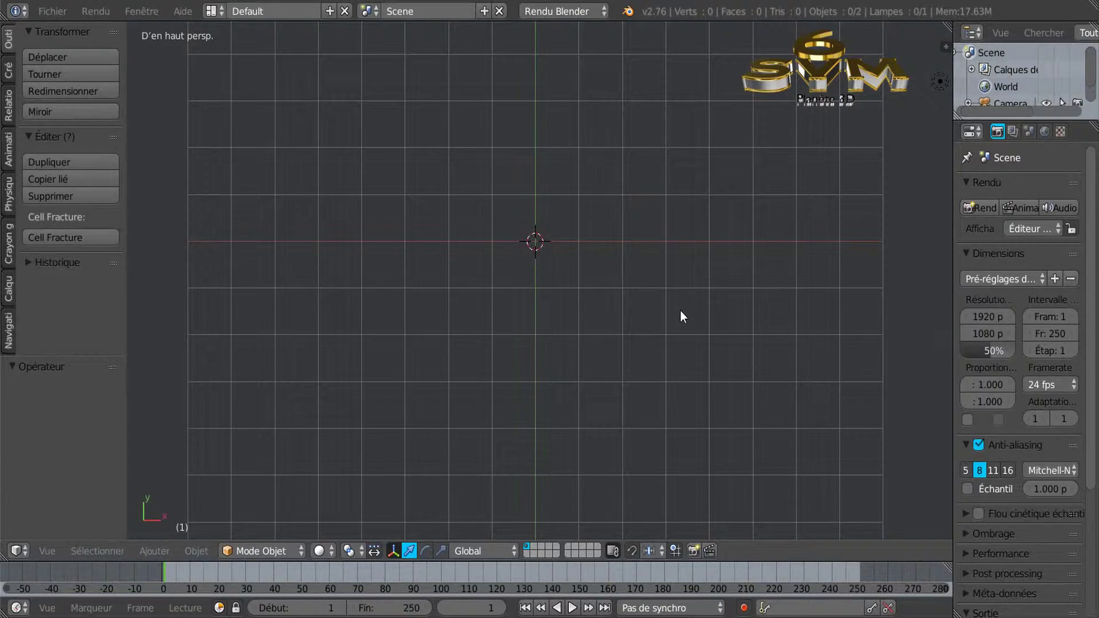
pyautogui.keyDown('shift'); pyautogui.moveTo(689, 277); pyautogui.dragTo(684, 325, button='middle'); pyautogui.keyUp('shift')
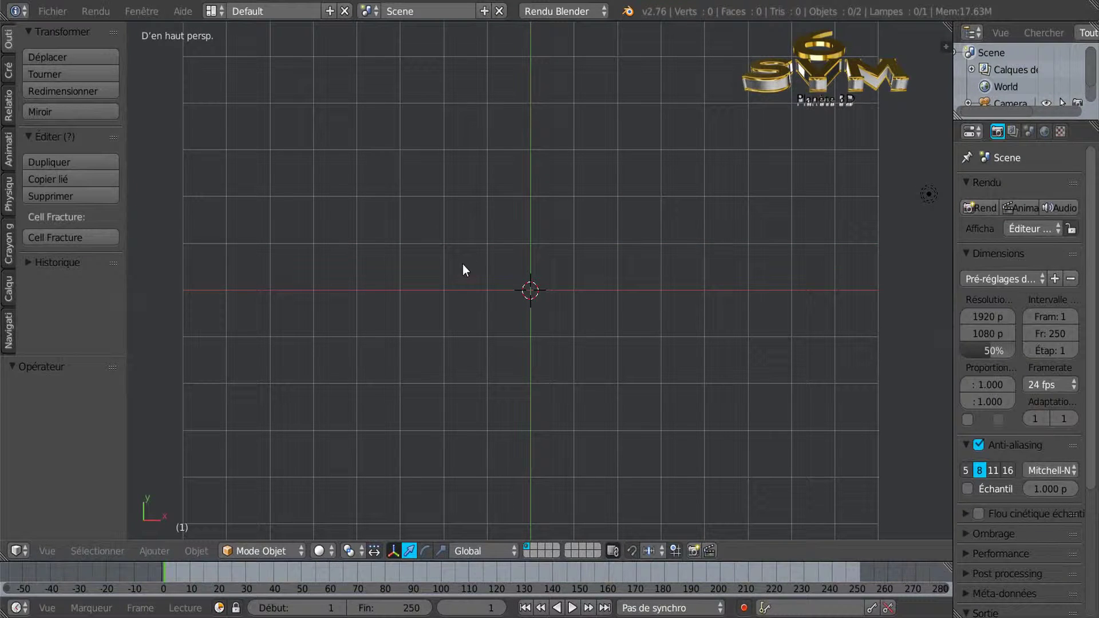
pyautogui.moveTo(123, 294); pyautogui.dragTo(164, 304)
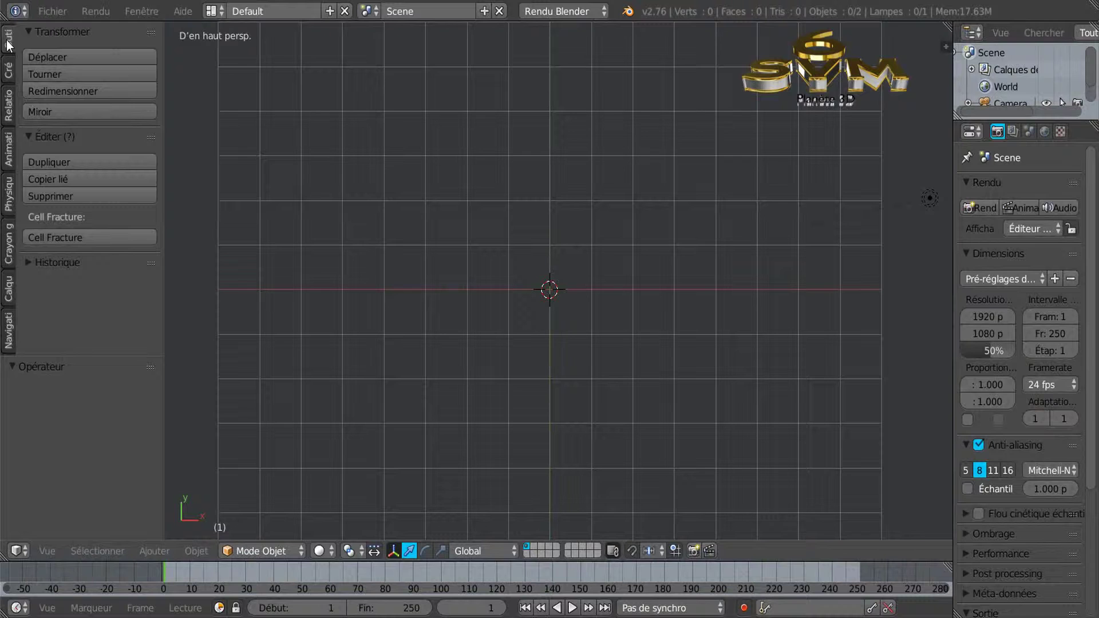
# Add a cone mesh at the scene origin and set its number of vertices to 8
pyautogui.click(8, 70)
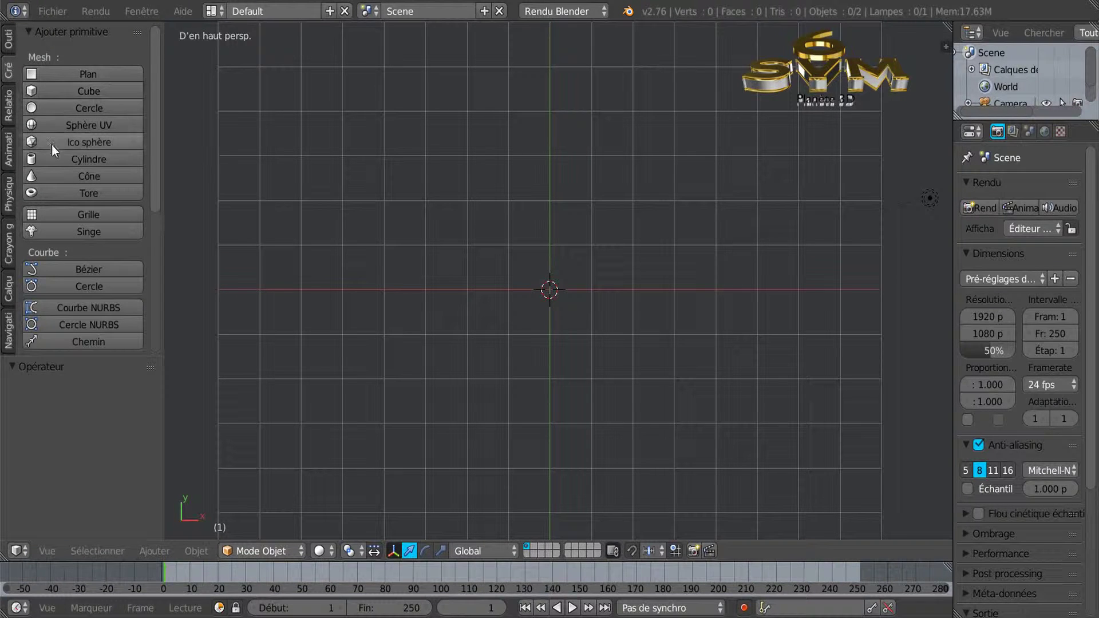
pyautogui.click(54, 177)
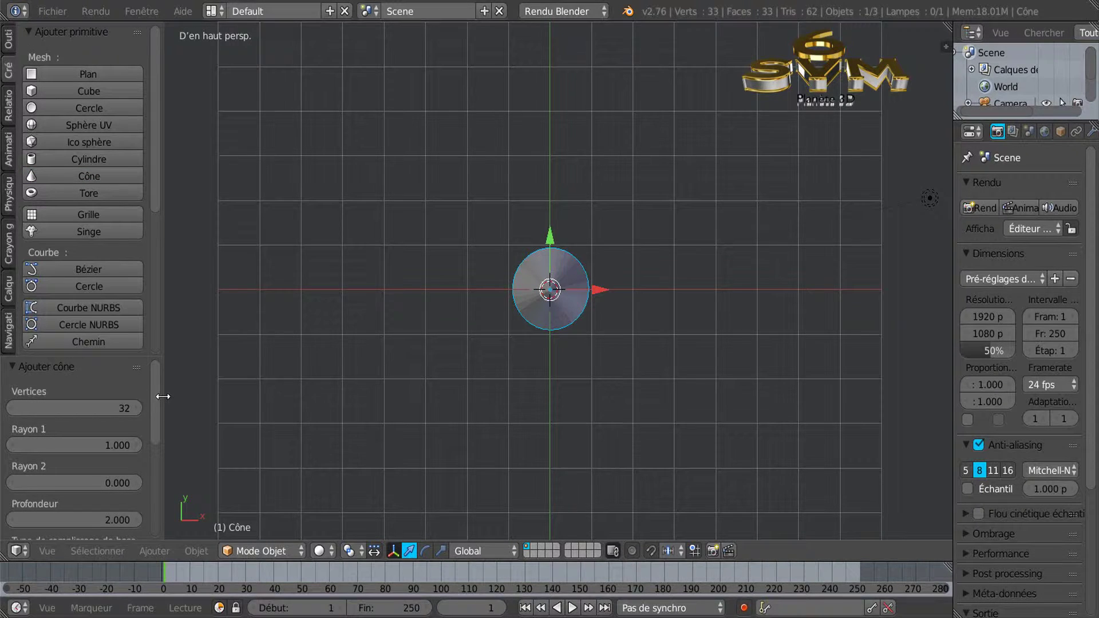
pyautogui.moveTo(163, 396); pyautogui.dragTo(201, 395)
pyautogui.moveTo(131, 342); pyautogui.dragTo(132, 190)
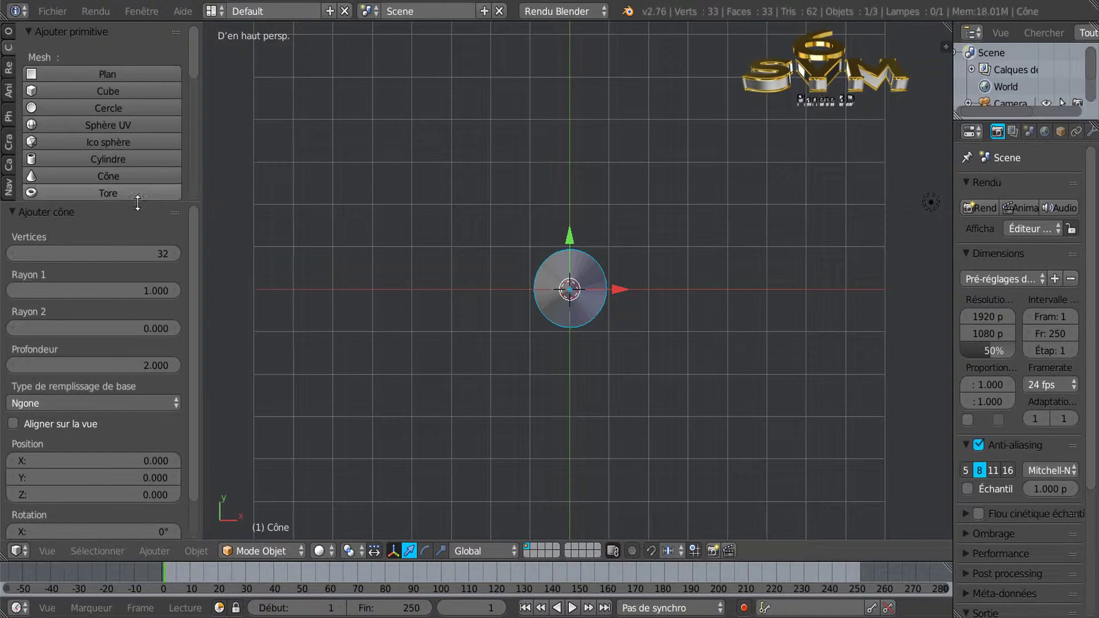
pyautogui.click(164, 256)
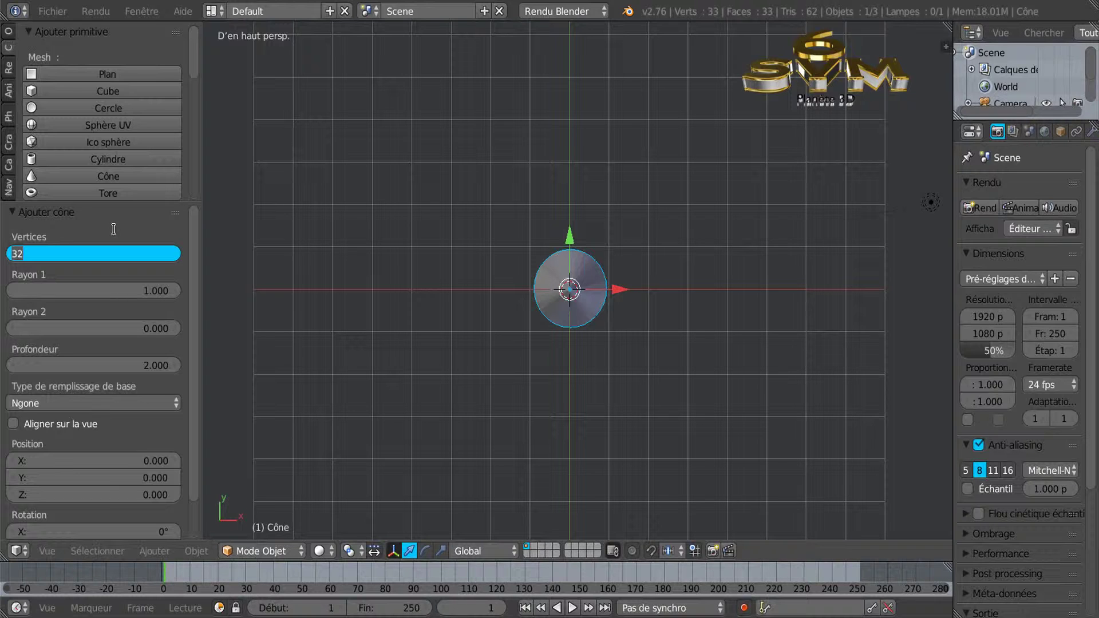
pyautogui.write('8')
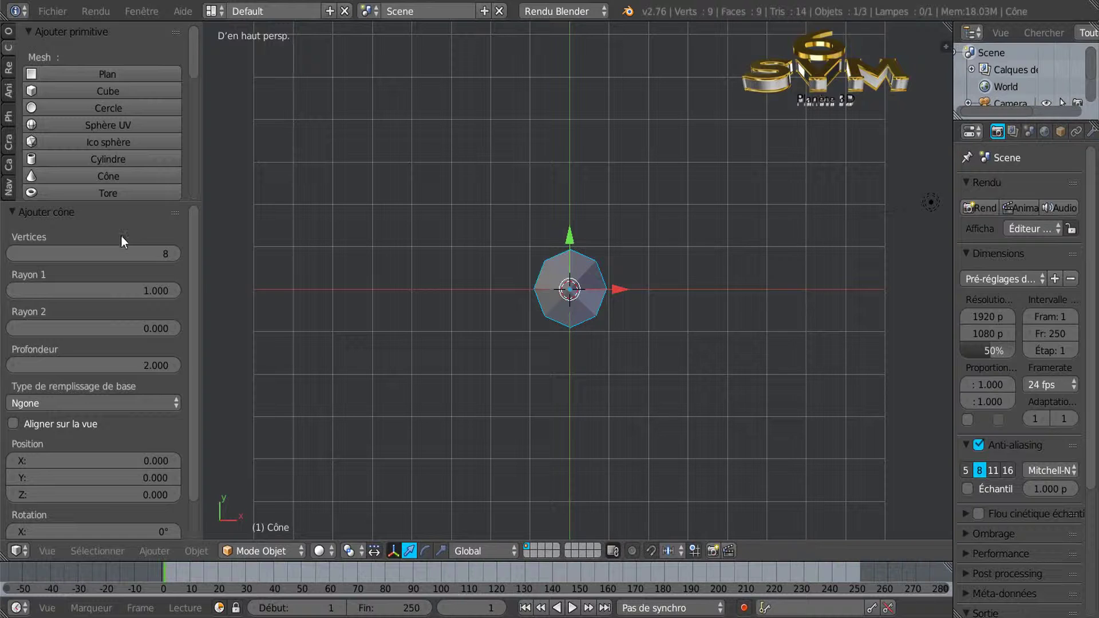
# Show the cone in the front orthographic view
pyautogui.scroll(2, 572, 345)
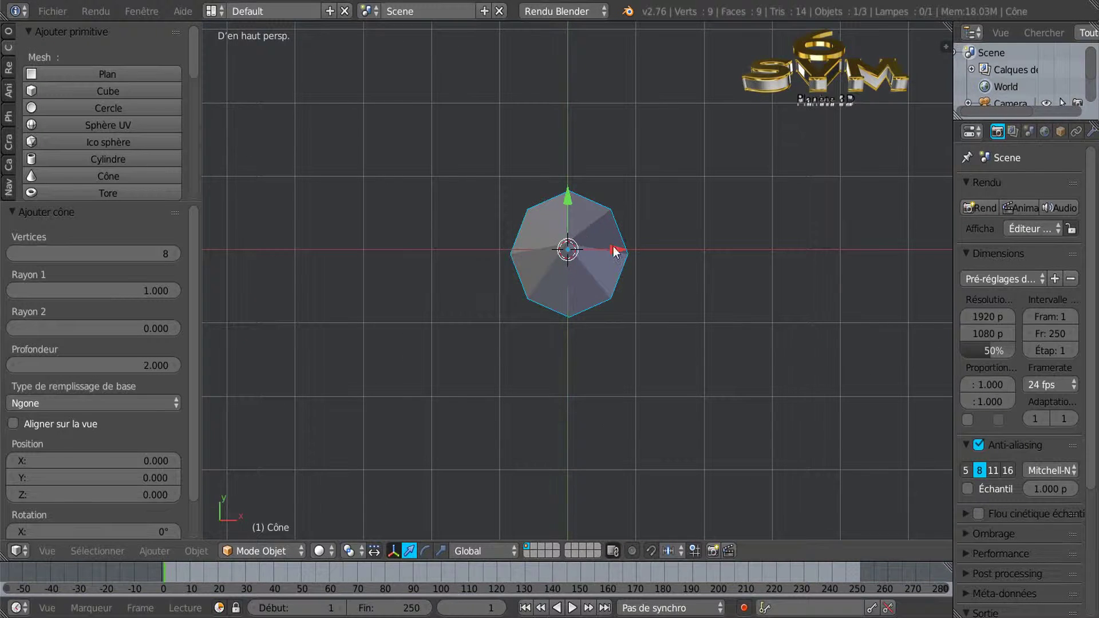
pyautogui.scroll(2, 586, 283)
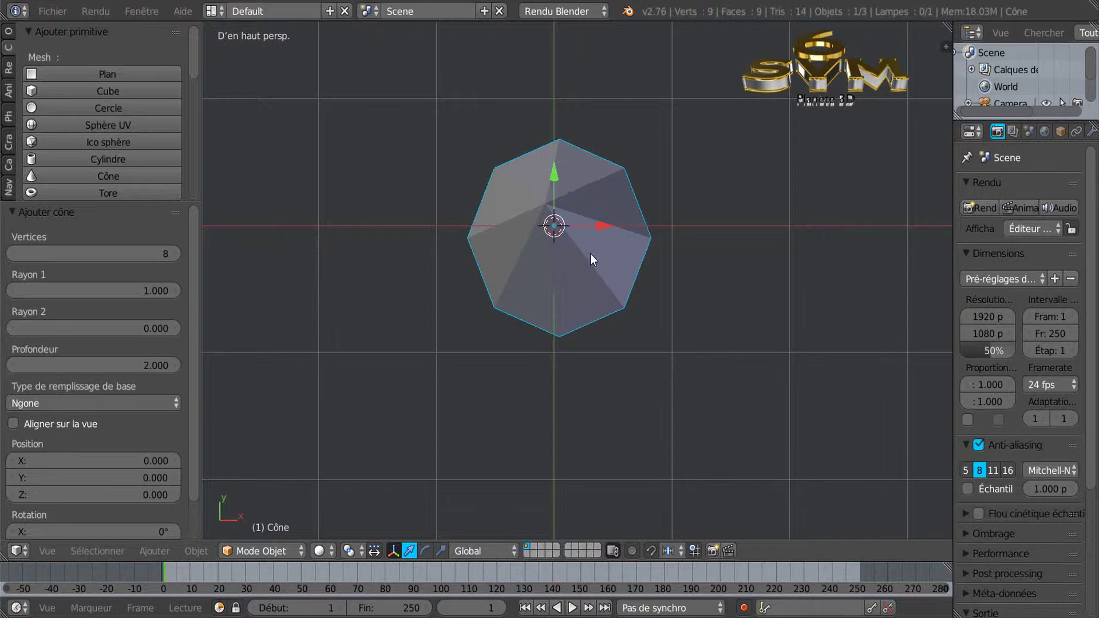
pyautogui.scroll(-2, 590, 251)
pyautogui.scroll(3, 589, 332)
pyautogui.scroll(-1, 588, 333)
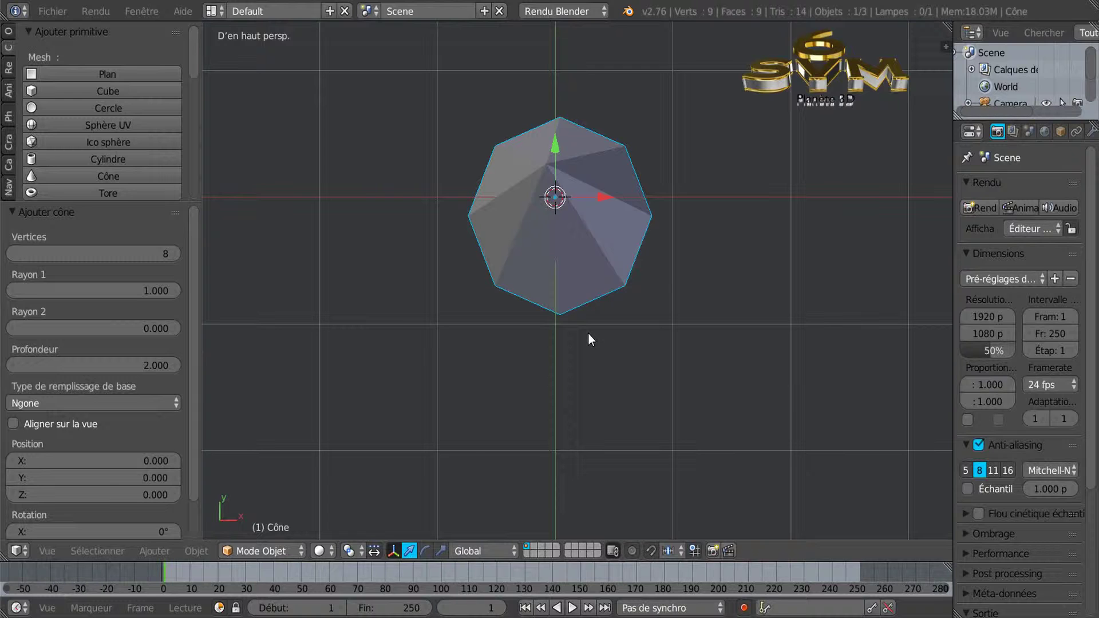
pyautogui.press('KP_1')
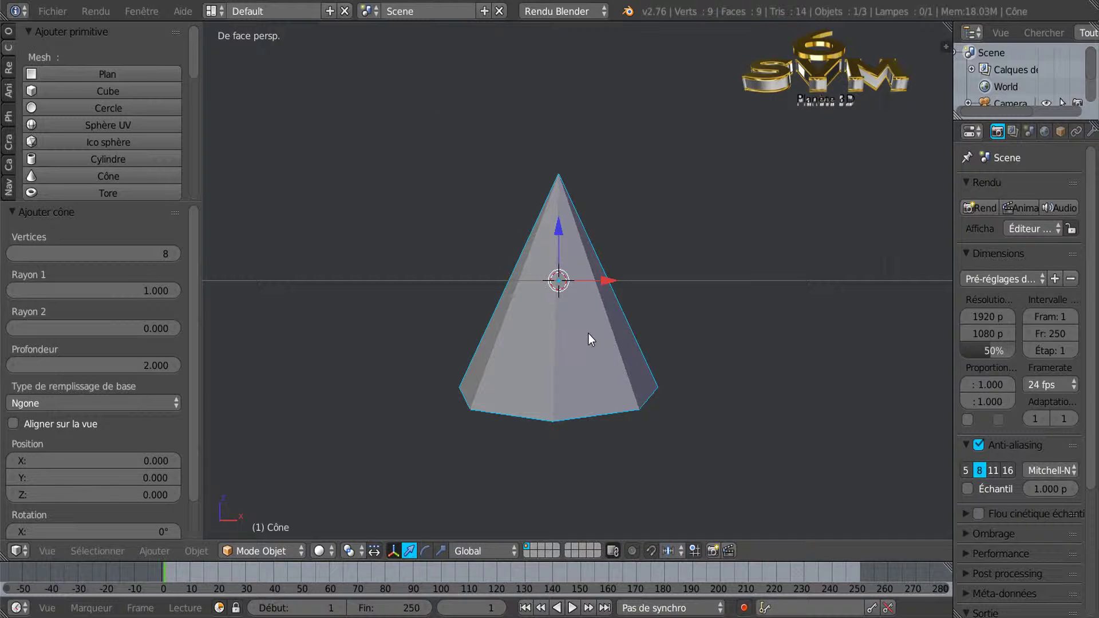
pyautogui.press('KP_5')
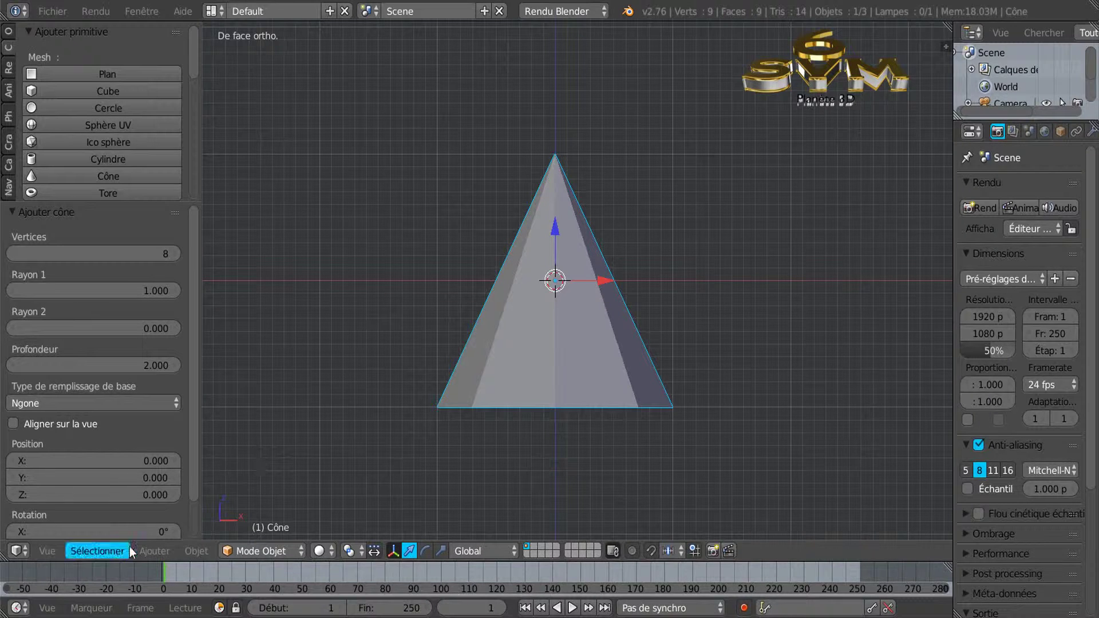
pyautogui.click(80, 552)
pyautogui.moveTo(47, 551)
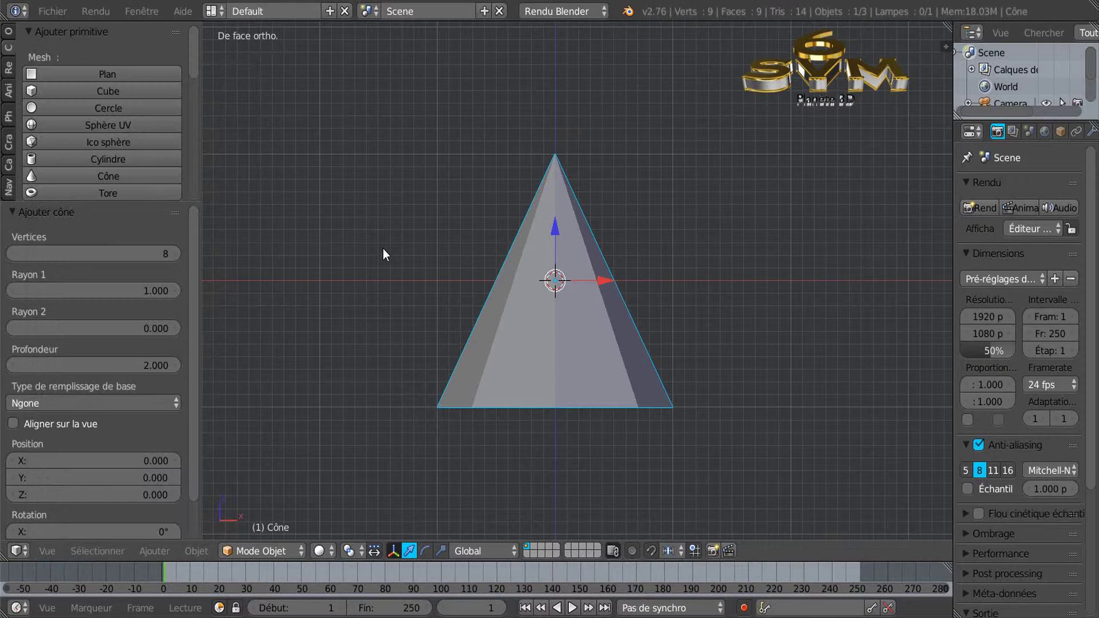
# Enter Edit mode and bisect the cone with a horizontal cut at mid-height, at about Z 0
pyautogui.press('Tab')
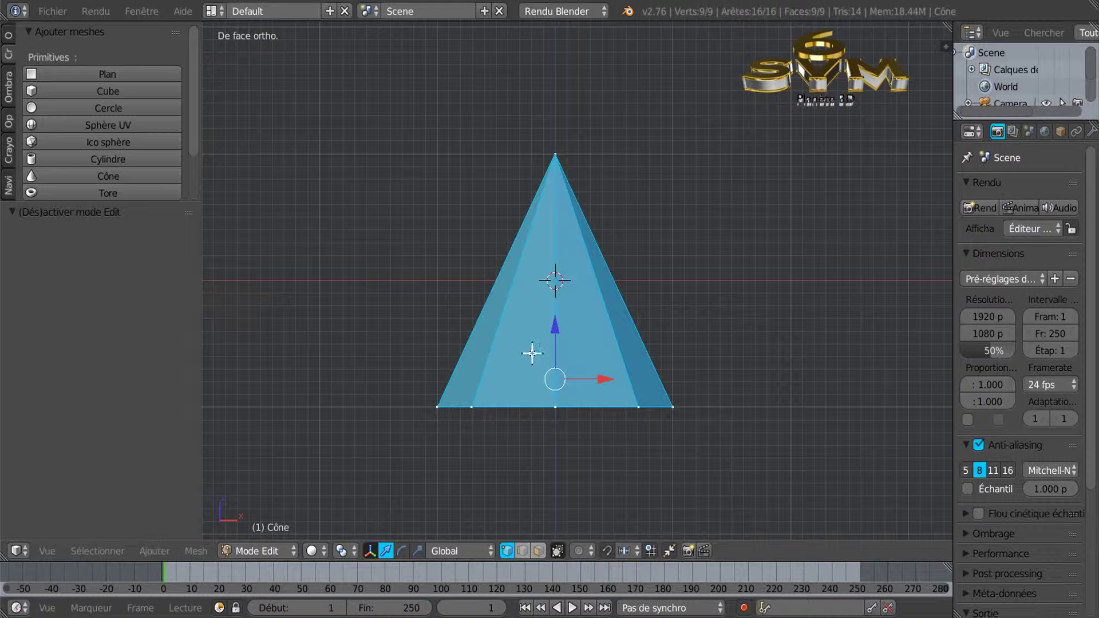
pyautogui.click(197, 551)
pyautogui.click(193, 552)
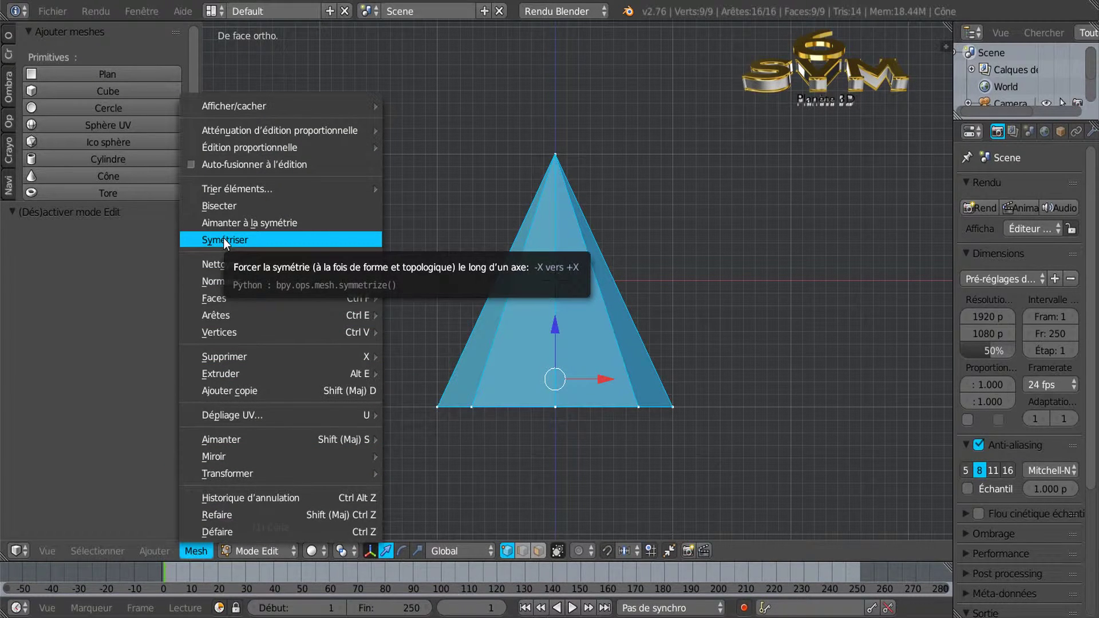
pyautogui.click(225, 205)
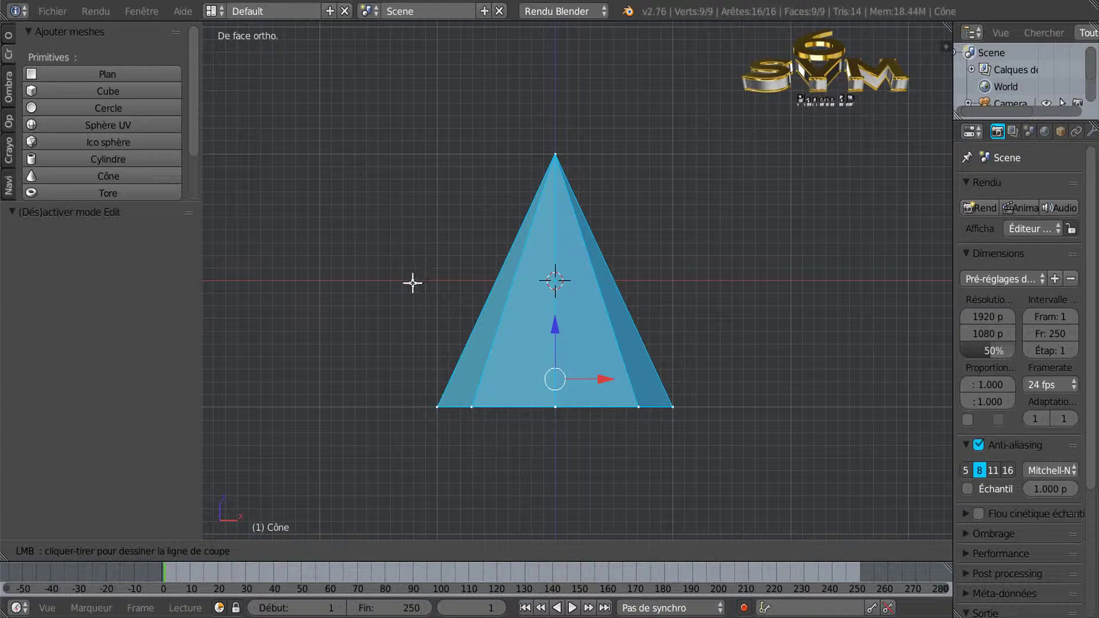
pyautogui.moveTo(416, 280); pyautogui.dragTo(794, 282)
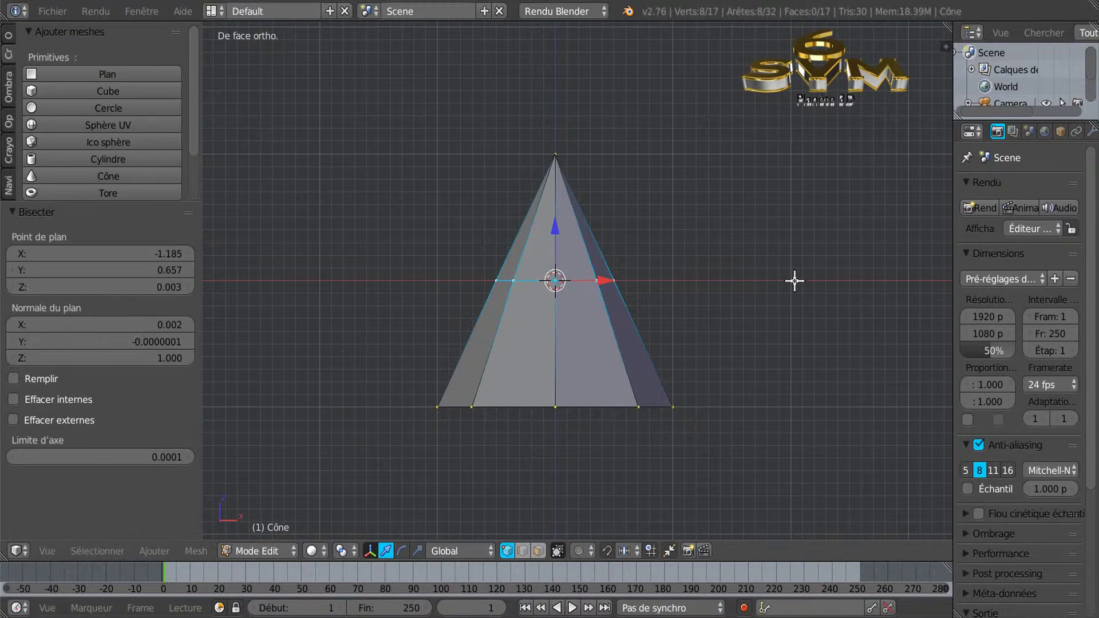
pyautogui.moveTo(788, 283); pyautogui.dragTo(491, 304, button='middle')
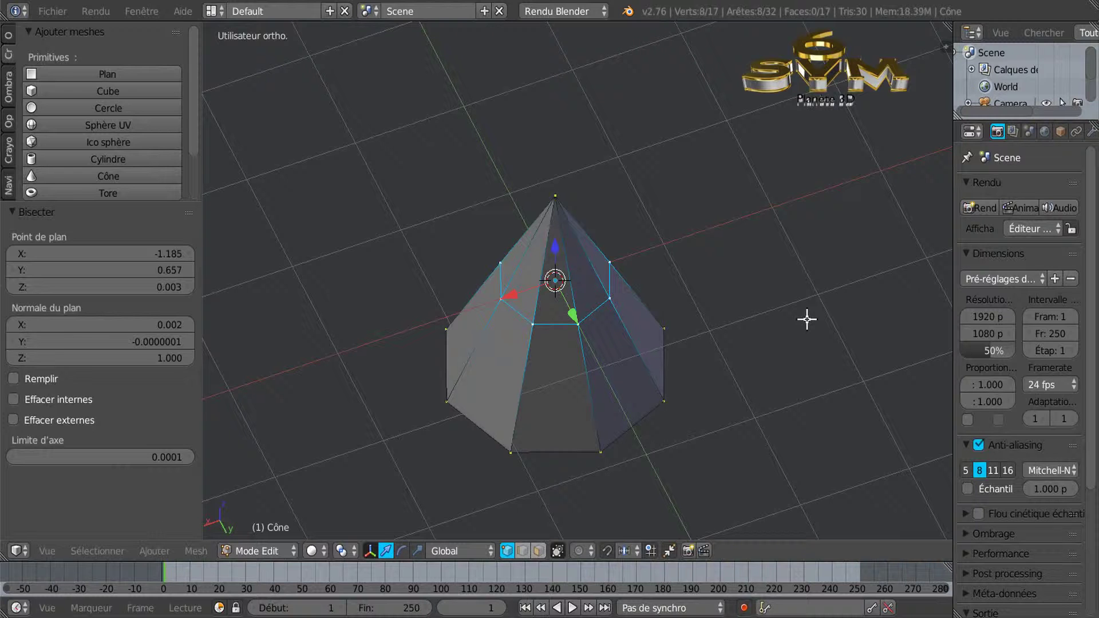
pyautogui.press('KP_1')
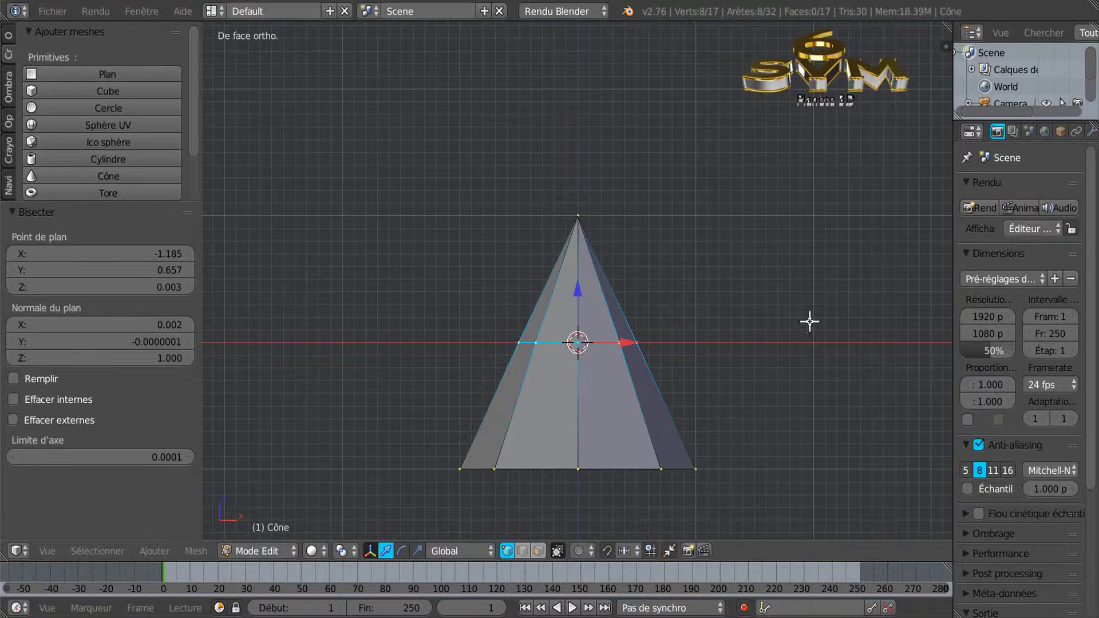
# Select the whole mesh and bisect it horizontally just above the middle loop, at about Z 0.2
pyautogui.scroll(1, 756, 313)
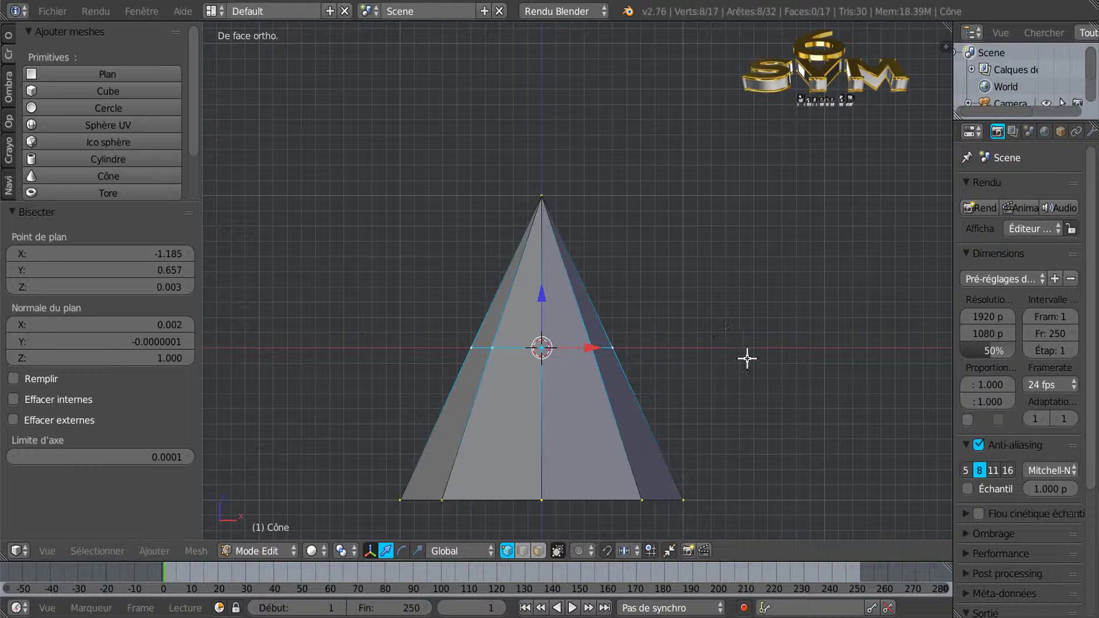
pyautogui.keyDown('shift'); pyautogui.moveTo(732, 401); pyautogui.dragTo(728, 336, button='middle'); pyautogui.keyUp('shift')
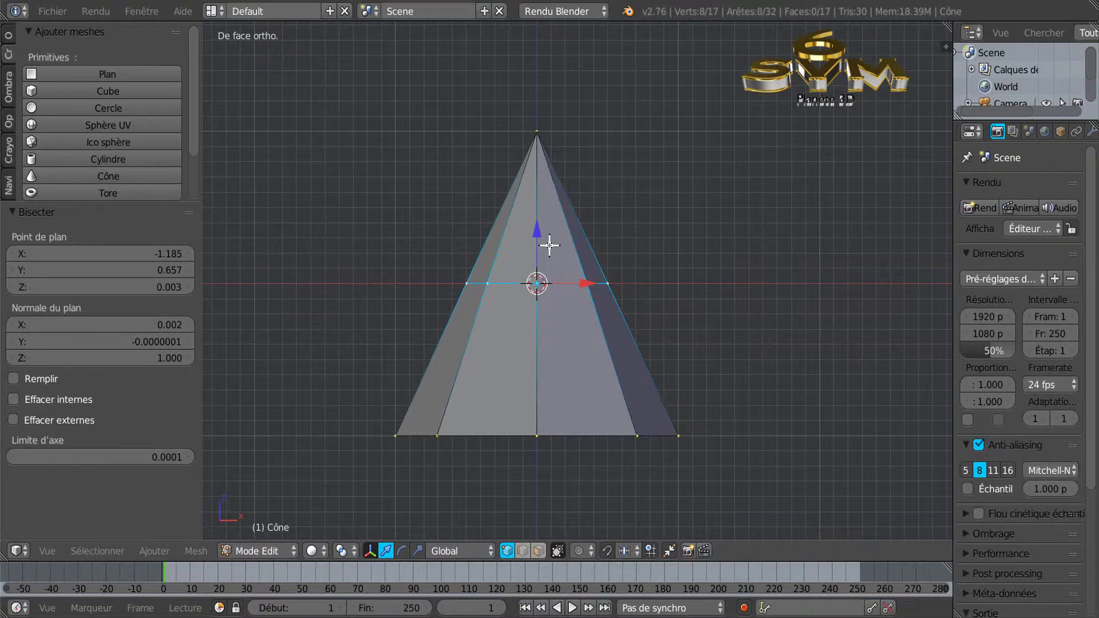
pyautogui.press('a')
pyautogui.press('a')
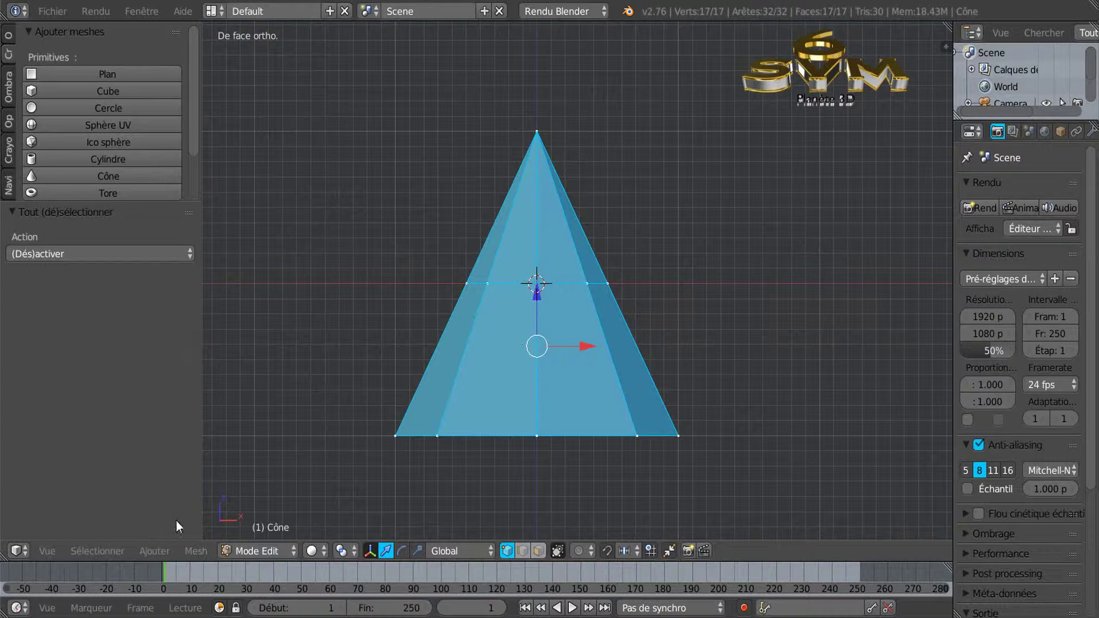
pyautogui.click(155, 550)
pyautogui.moveTo(189, 553)
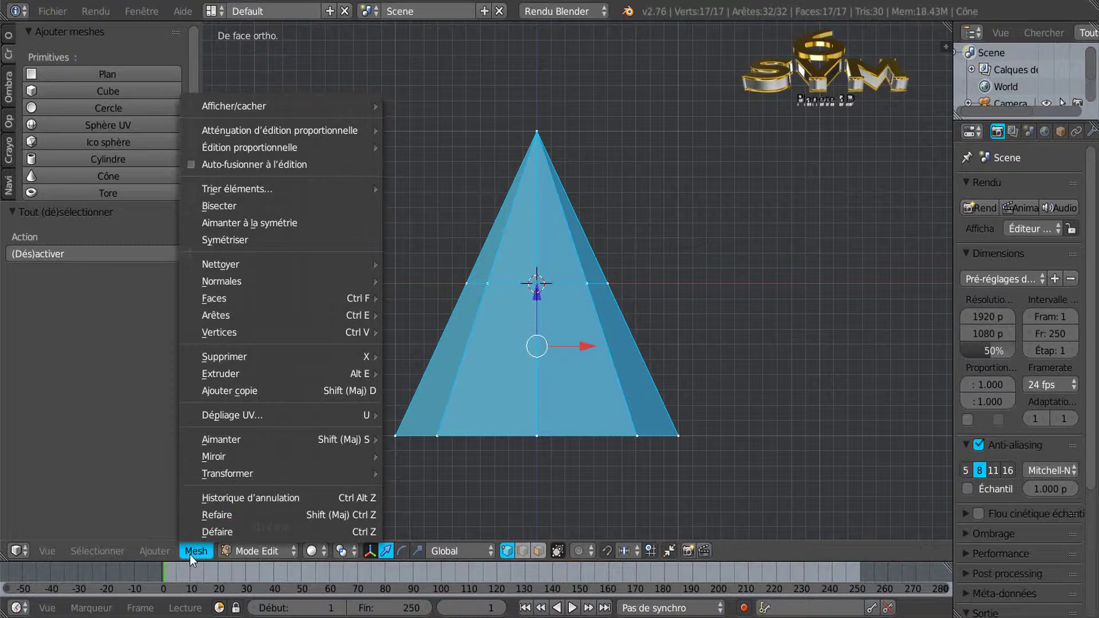
pyautogui.click(219, 205)
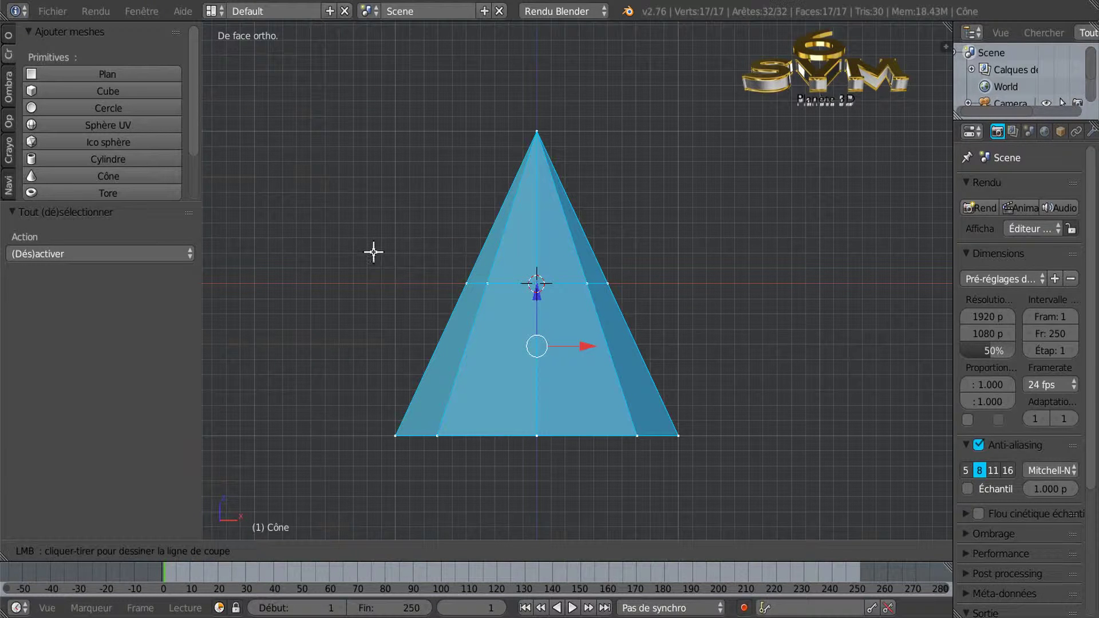
pyautogui.moveTo(373, 252); pyautogui.dragTo(739, 250)
# Scale the upper cut's edge loop up by about 1.104
pyautogui.scroll(1, 577, 314)
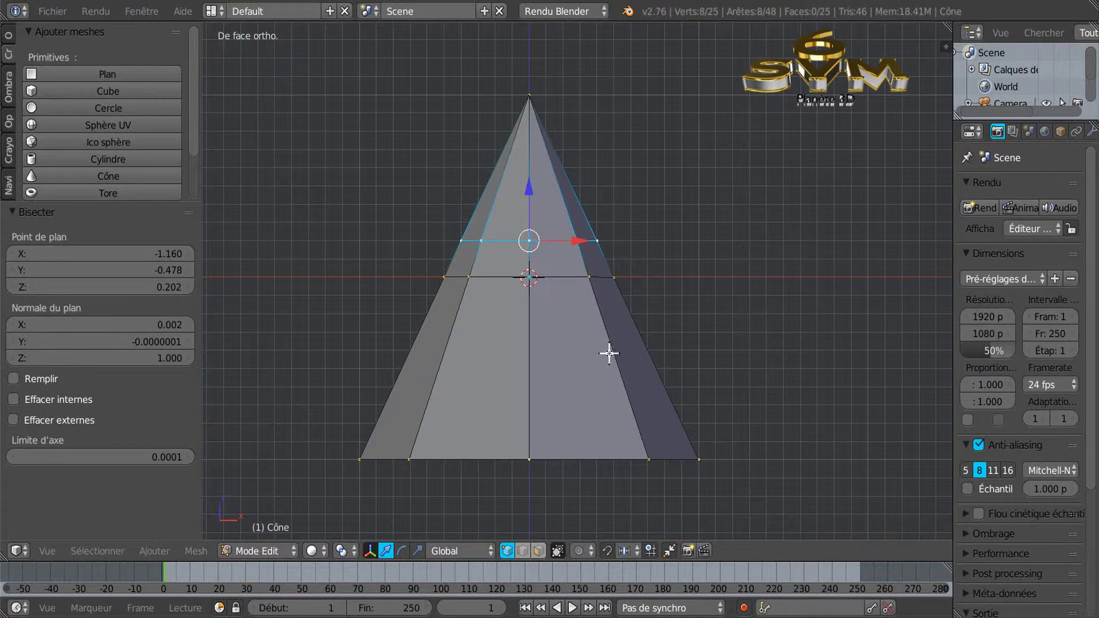
pyautogui.press('s')
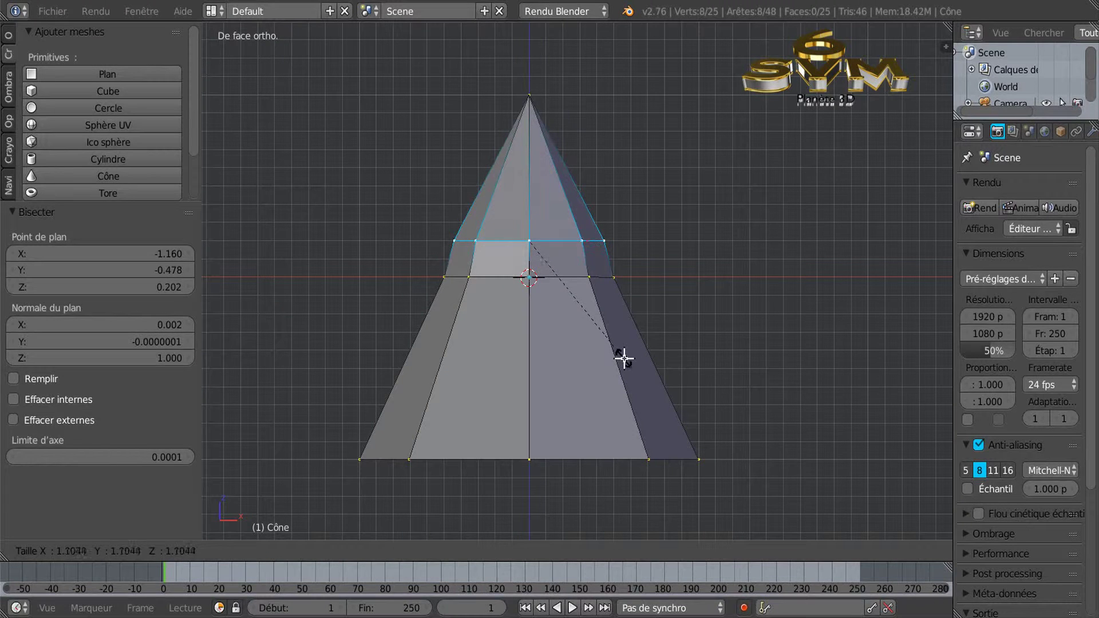
pyautogui.click(625, 358)
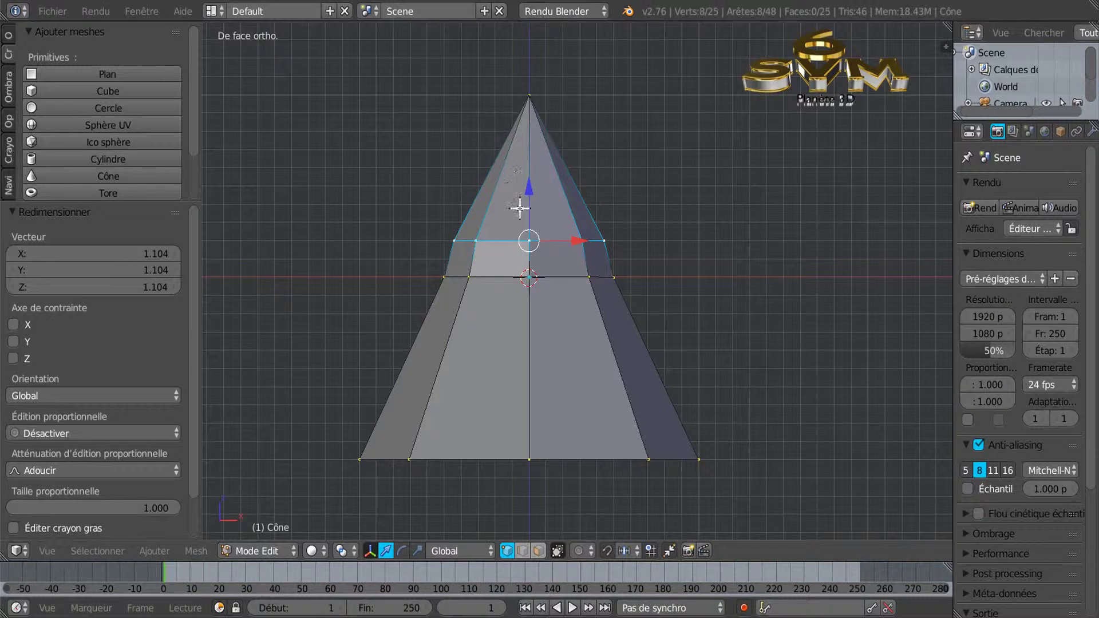
# Bisect the whole mesh horizontally at about Z 0.5 and scale the new edge loop up by about 1.278
pyautogui.click(190, 550)
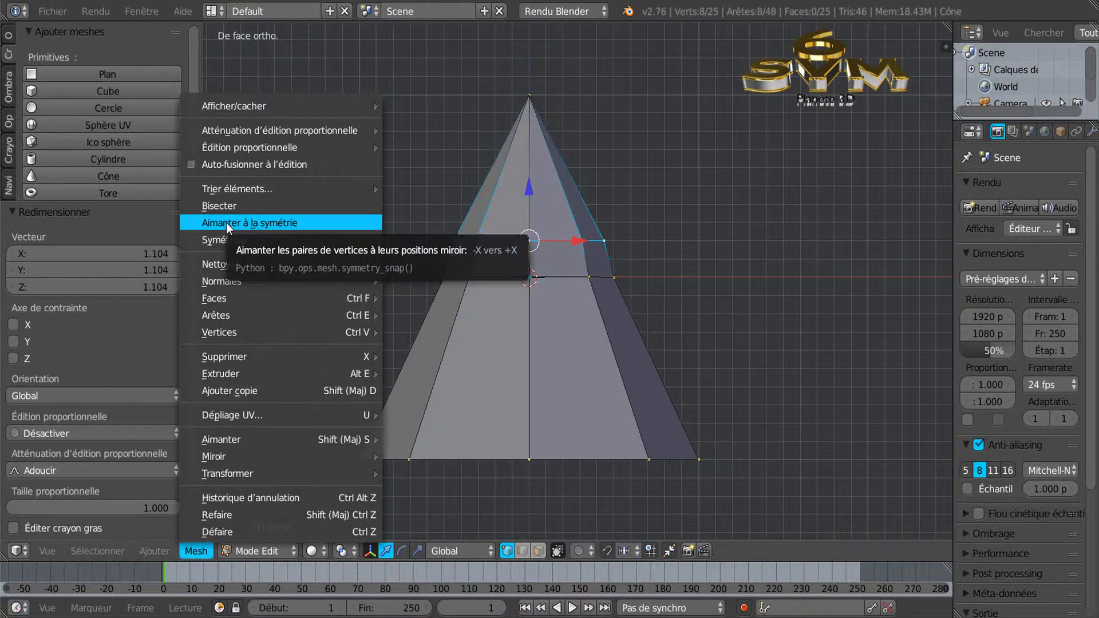
pyautogui.press('a')
pyautogui.press('a')
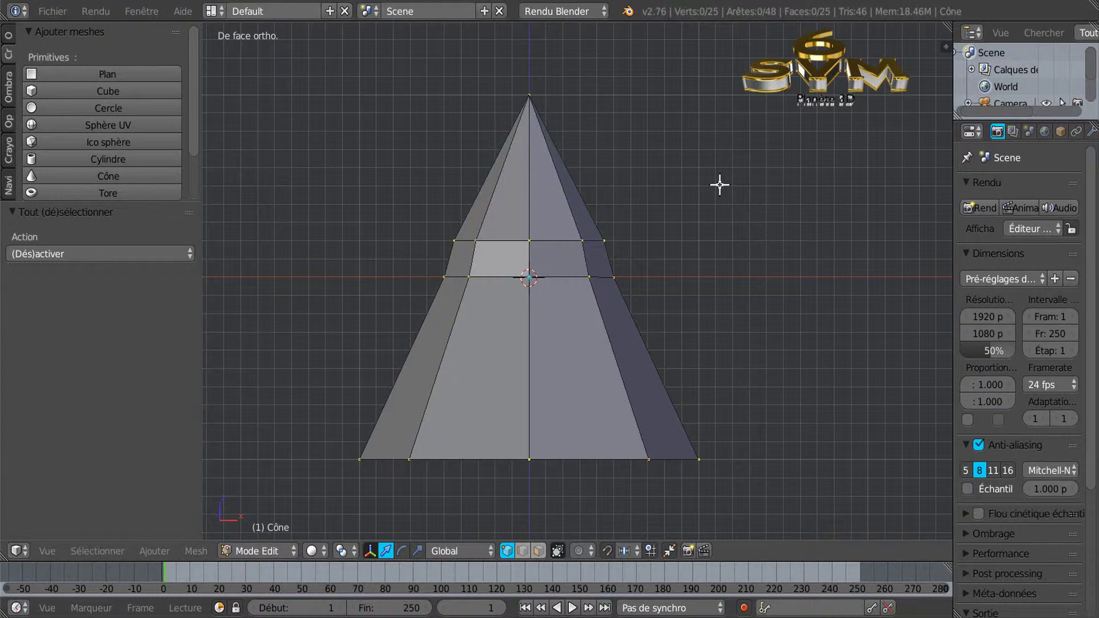
pyautogui.click(199, 551)
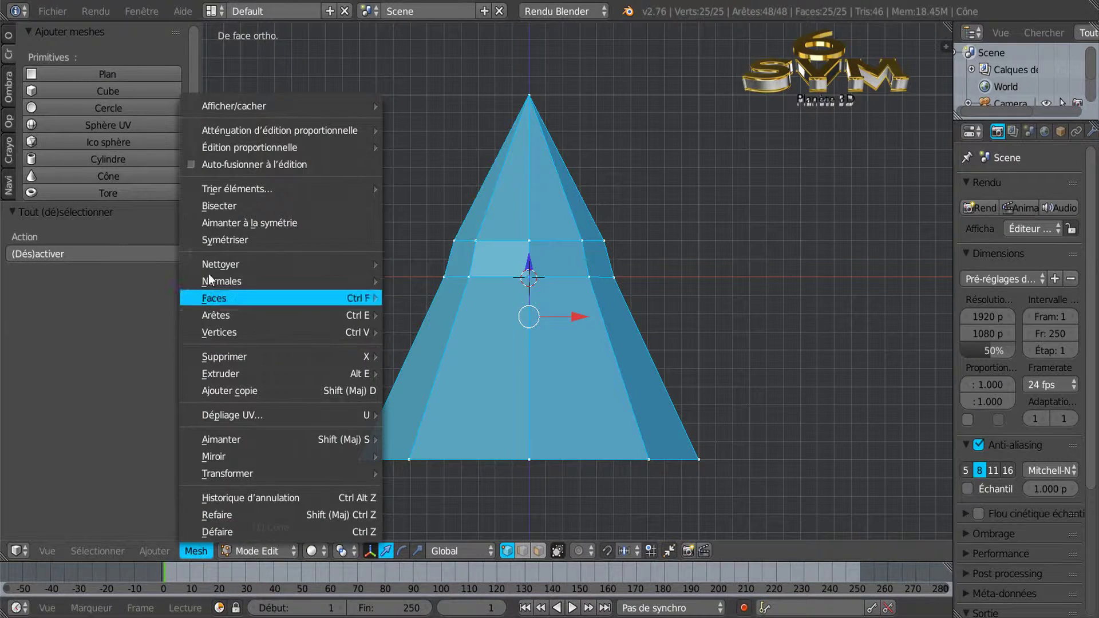
pyautogui.click(211, 206)
pyautogui.moveTo(412, 184); pyautogui.dragTo(742, 183)
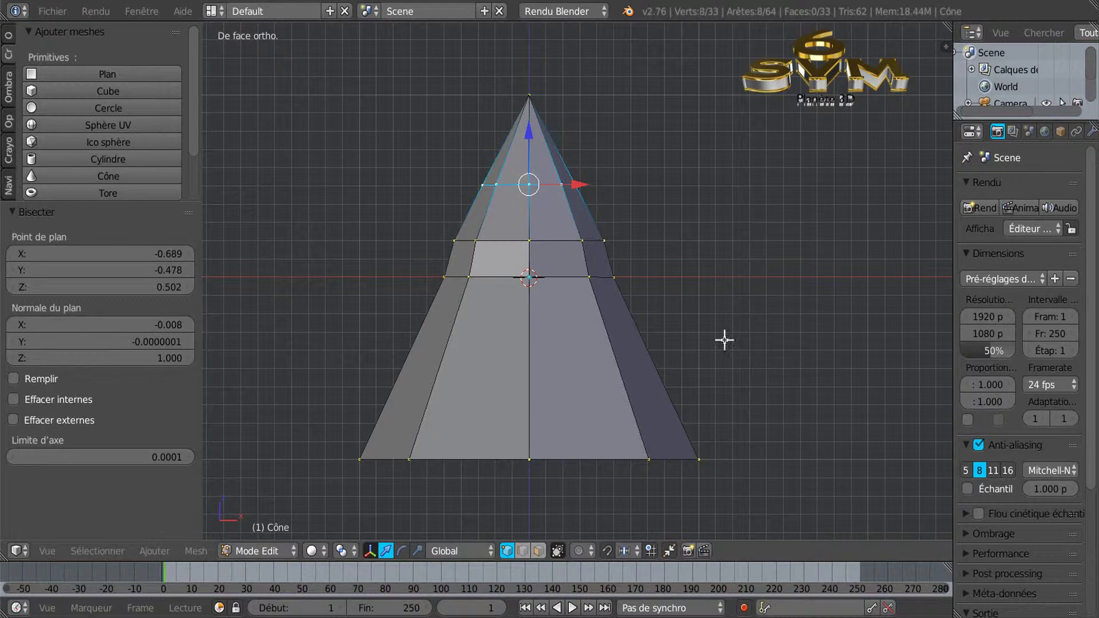
pyautogui.press('s')
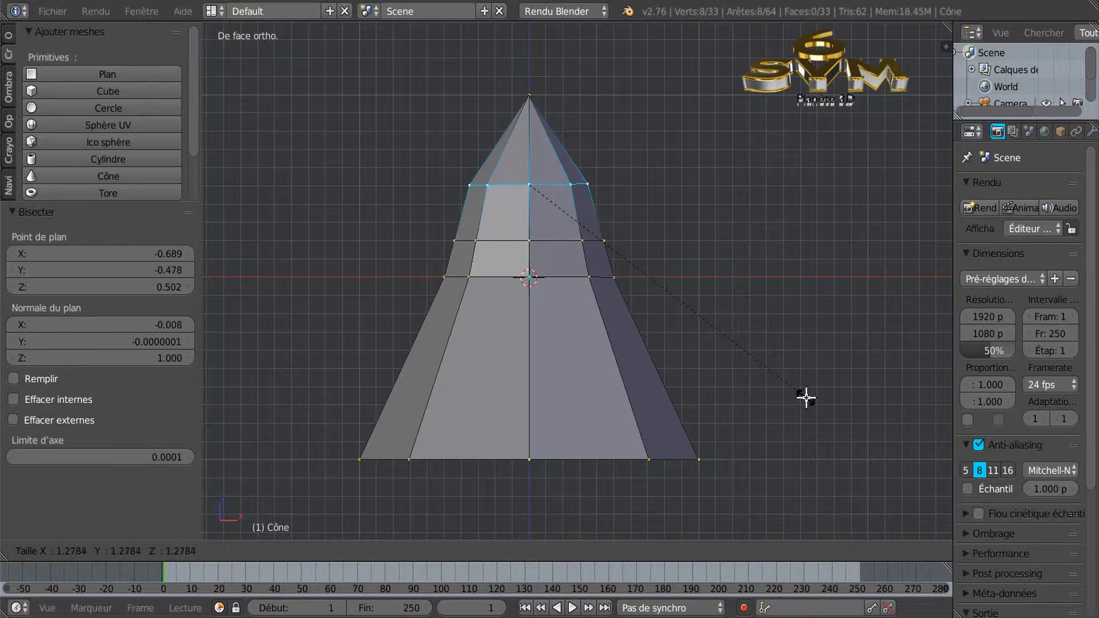
pyautogui.click(802, 395)
# Lower the cone's apex vertex along the Z axis by about 0.271
pyautogui.rightClick(528, 93)
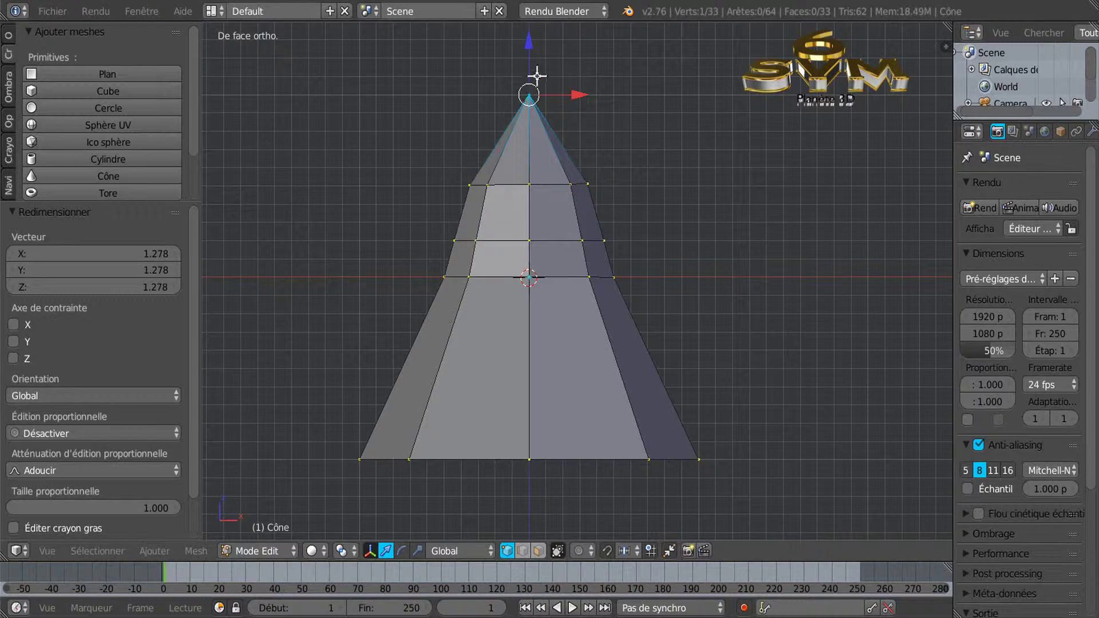
pyautogui.press('g')
pyautogui.press('z')
pyautogui.click(535, 86)
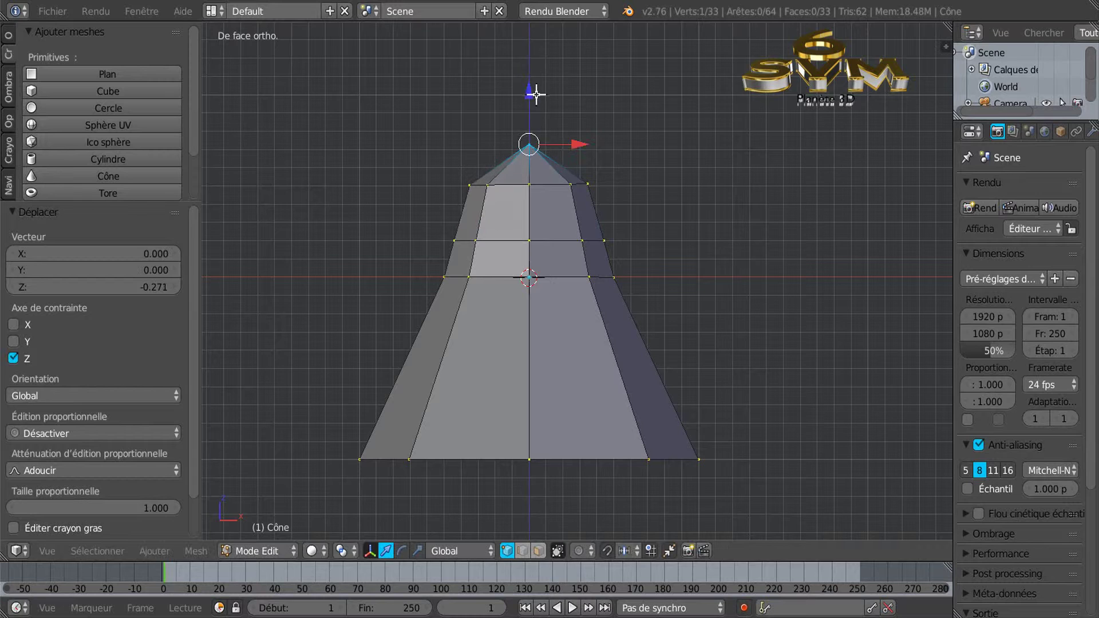
# Switch to face selection and select the full ring of eight faces on the cone's lower section
pyautogui.scroll(1, 520, 286)
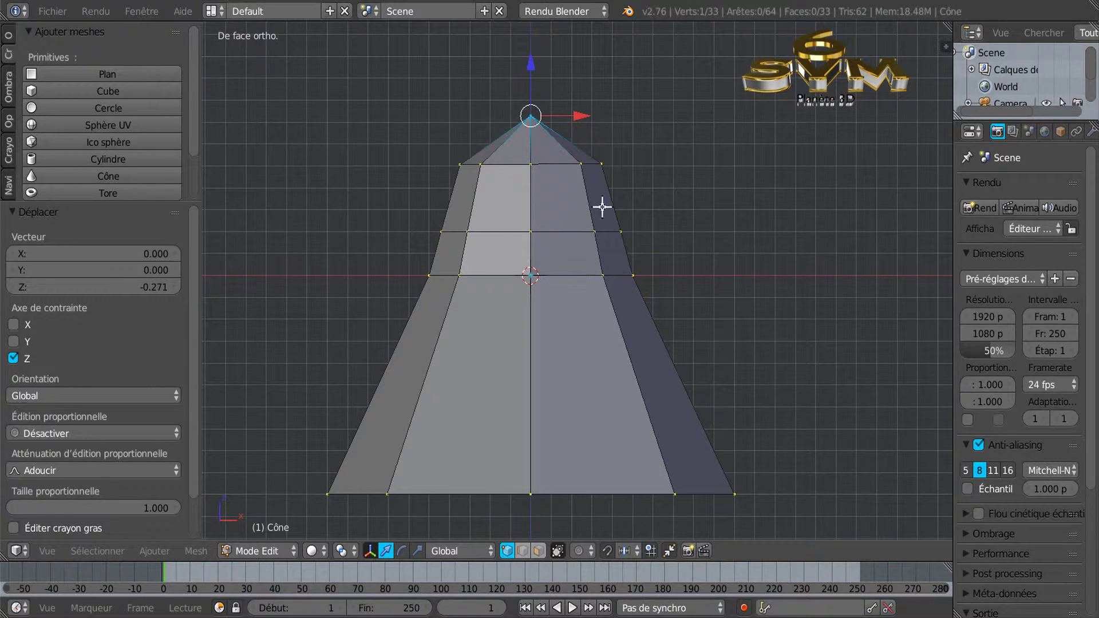
pyautogui.scroll(-1, 579, 381)
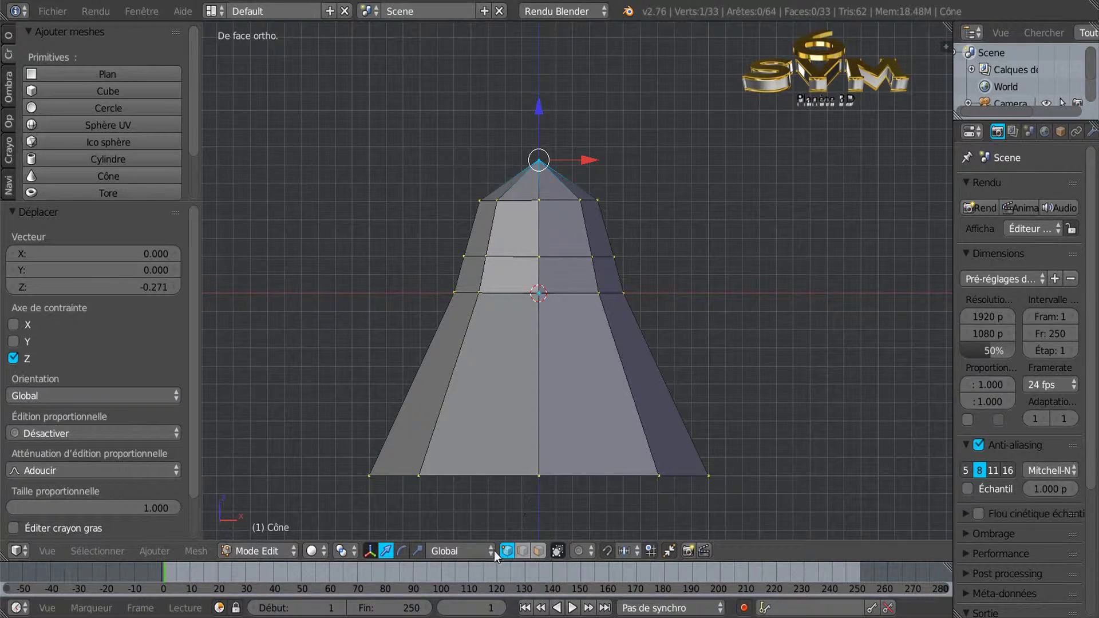
pyautogui.click(539, 550)
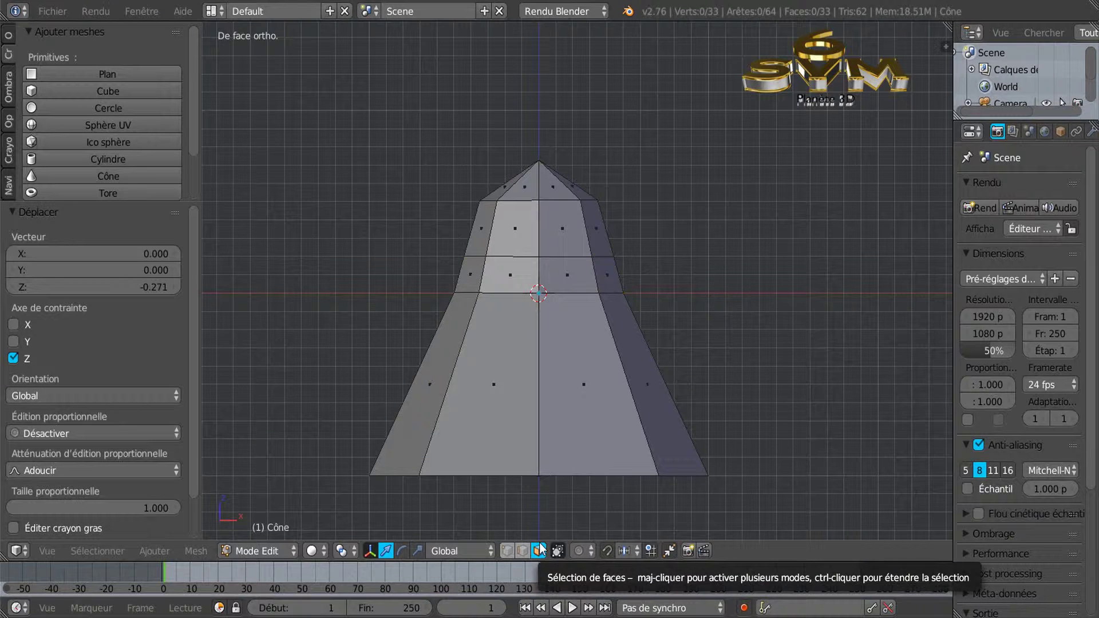
pyautogui.keyDown('alt'); pyautogui.click(613, 357); pyautogui.keyUp('alt')
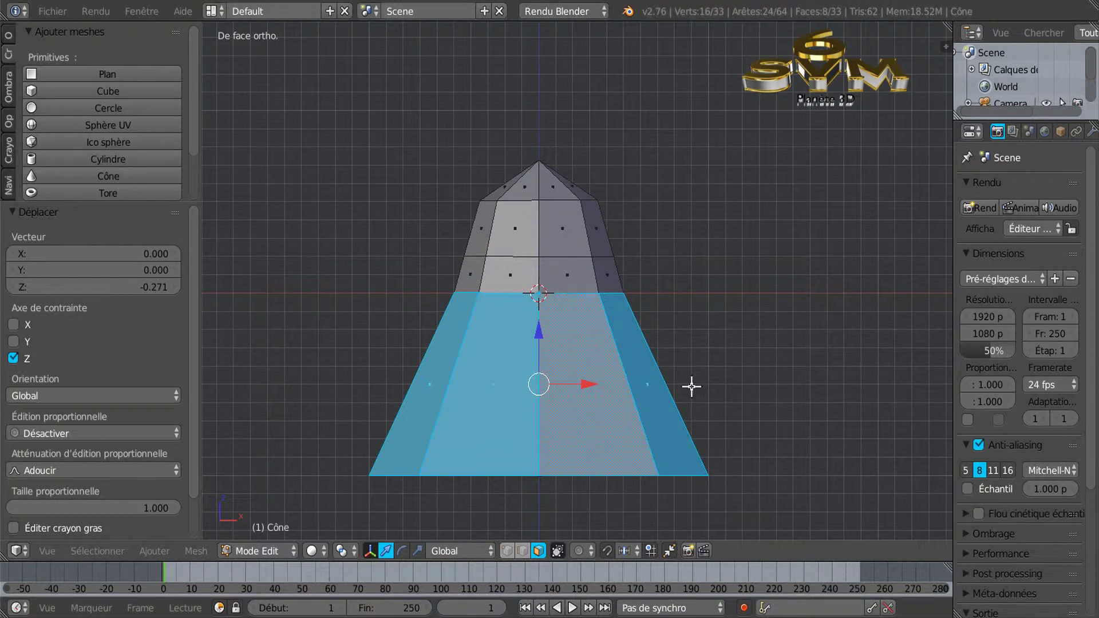
pyautogui.moveTo(770, 304); pyautogui.dragTo(668, 252, button='middle')
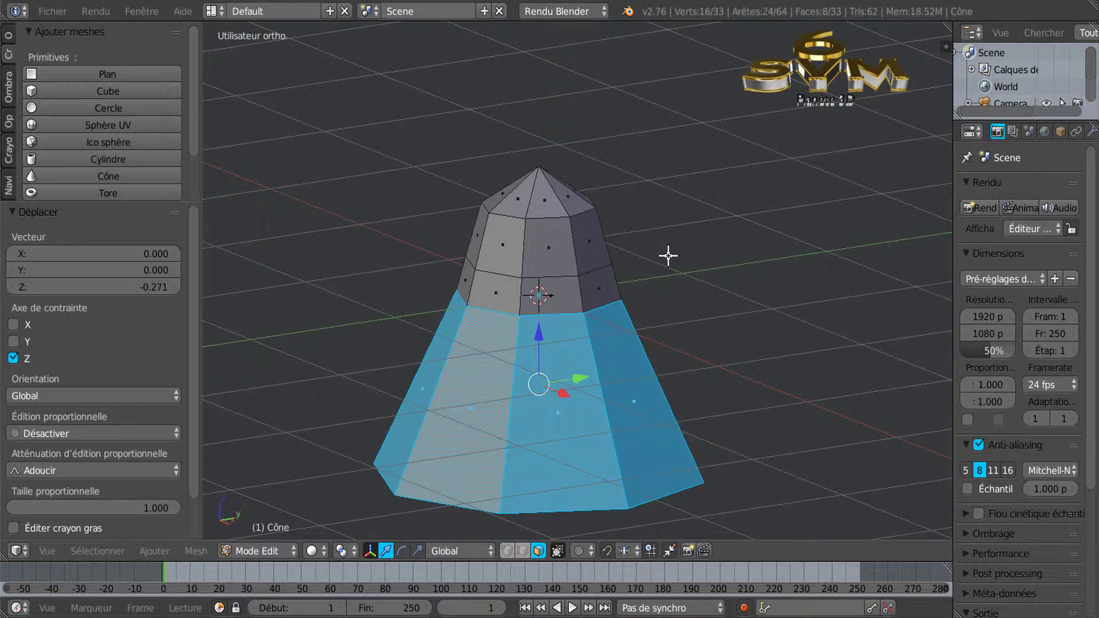
pyautogui.press('KP_1')
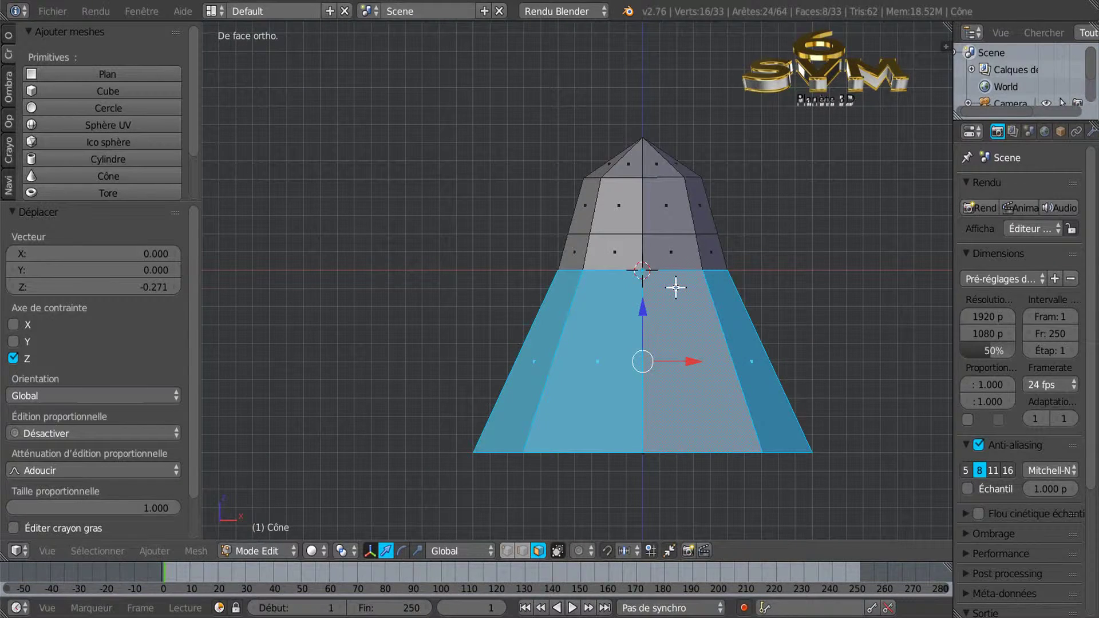
pyautogui.keyDown('shift'); pyautogui.moveTo(792, 297); pyautogui.dragTo(663, 329, button='middle'); pyautogui.keyUp('shift')
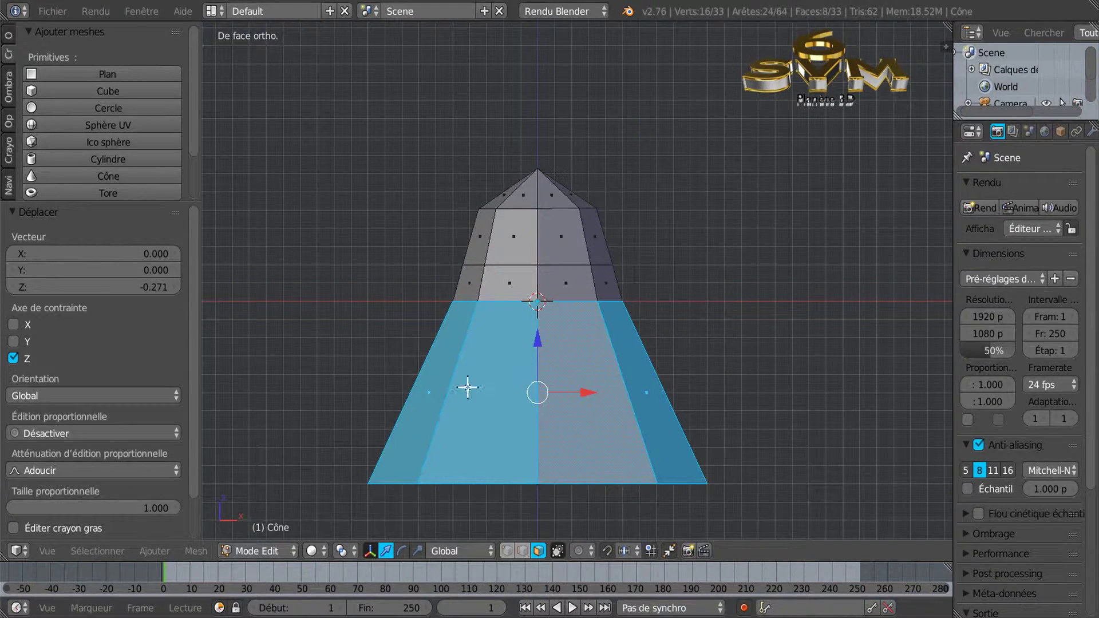
# Apply Checker Deselect to the lower face ring so that only every second face stays selected
pyautogui.moveTo(198, 435); pyautogui.dragTo(235, 435)
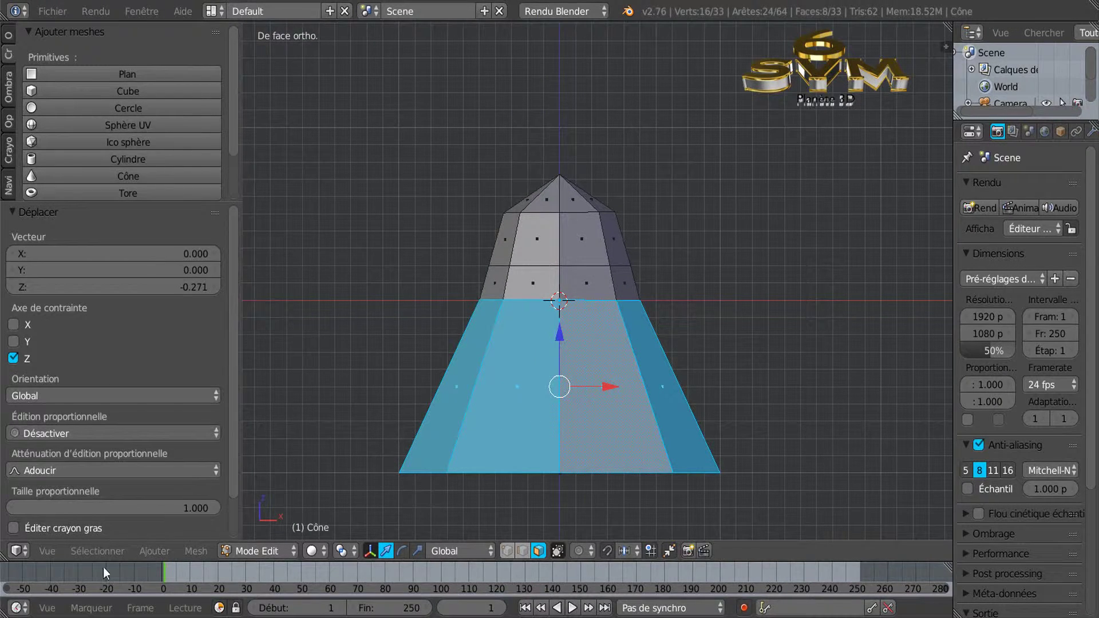
pyautogui.click(98, 551)
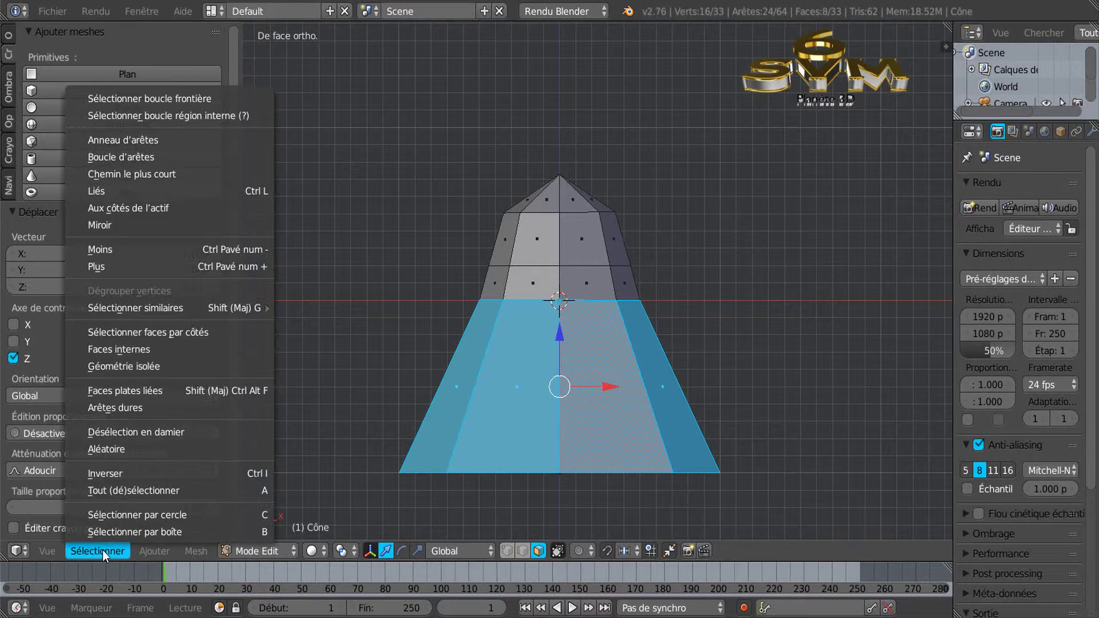
pyautogui.click(118, 434)
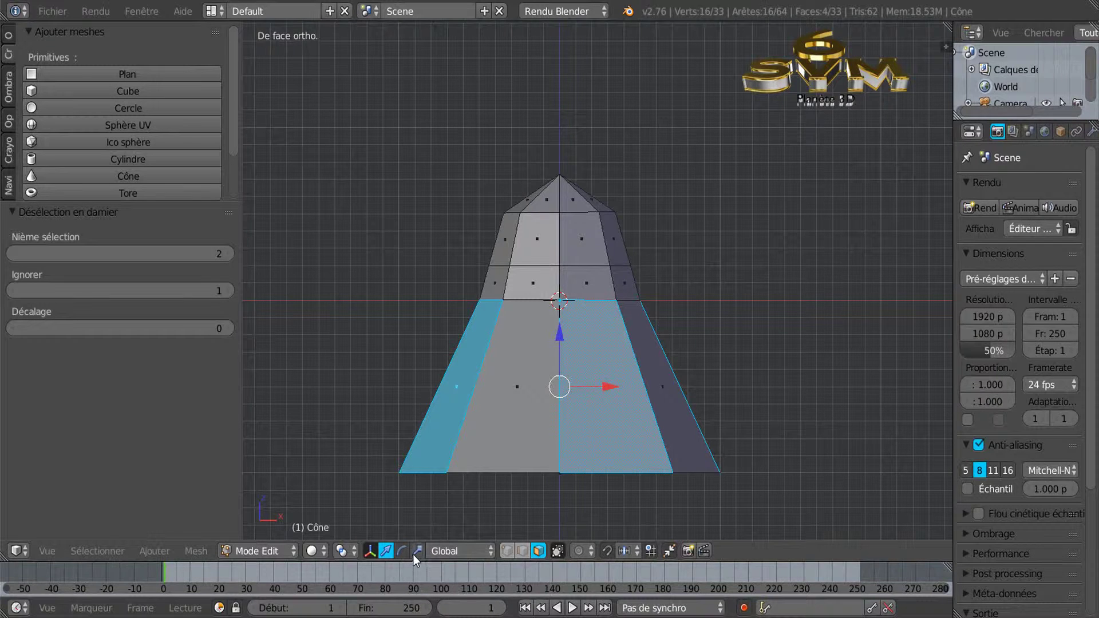
# Set the pivot point to individual origins and extrude the four alternate faces outward along their normals by about 1.674 to form blades
pyautogui.scroll(-1, 491, 501)
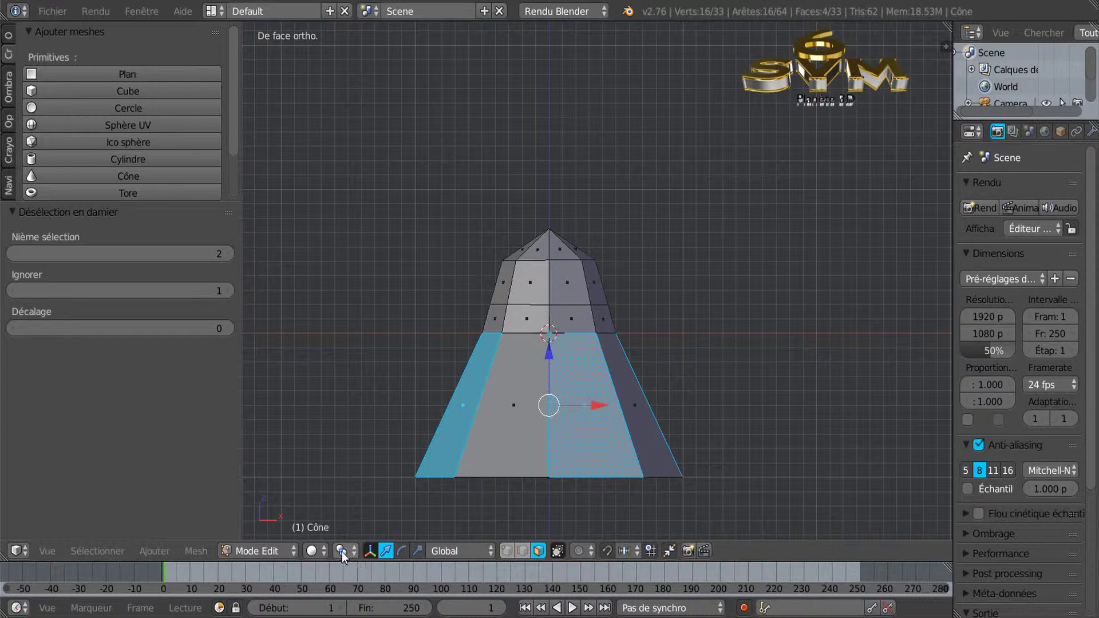
pyautogui.click(342, 552)
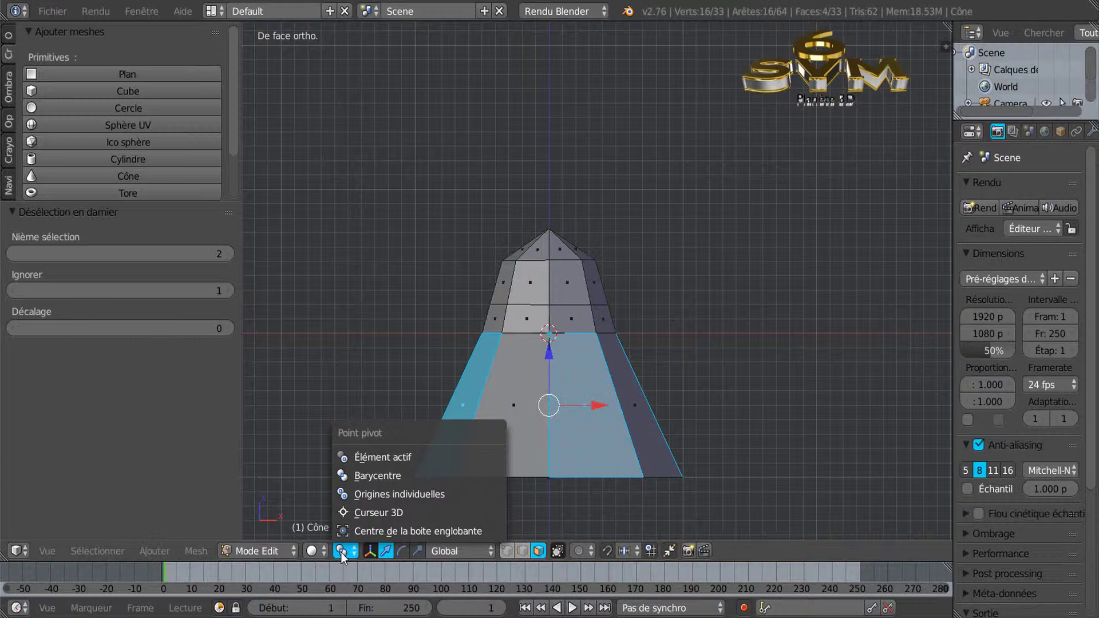
pyautogui.click(395, 496)
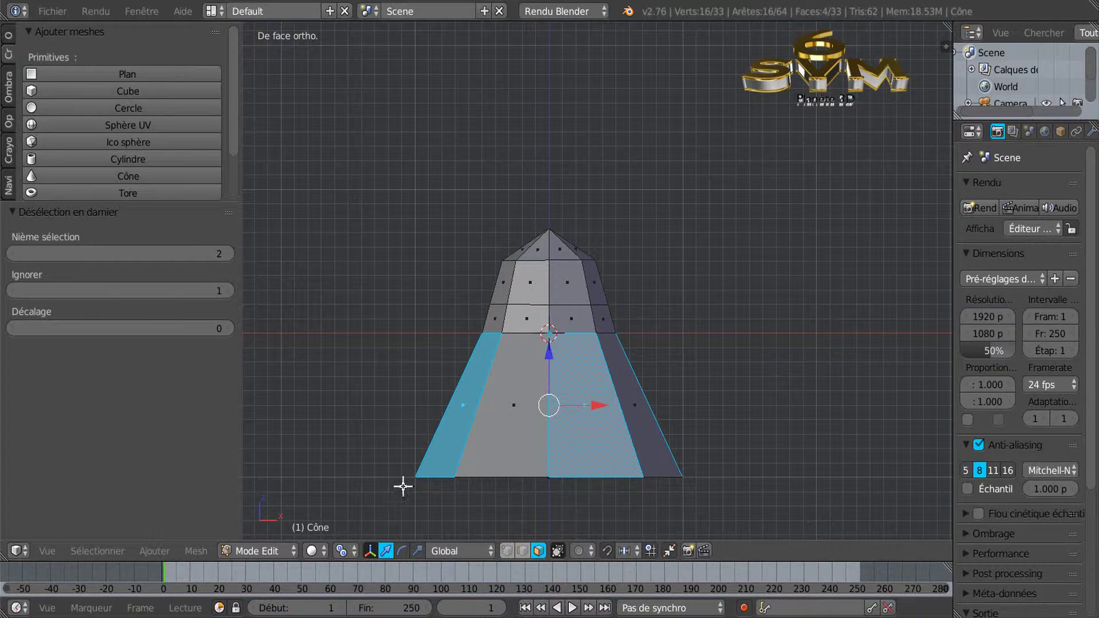
pyautogui.scroll(-2, 571, 438)
pyautogui.keyDown('shift'); pyautogui.moveTo(722, 433); pyautogui.dragTo(716, 387, button='middle'); pyautogui.keyUp('shift')
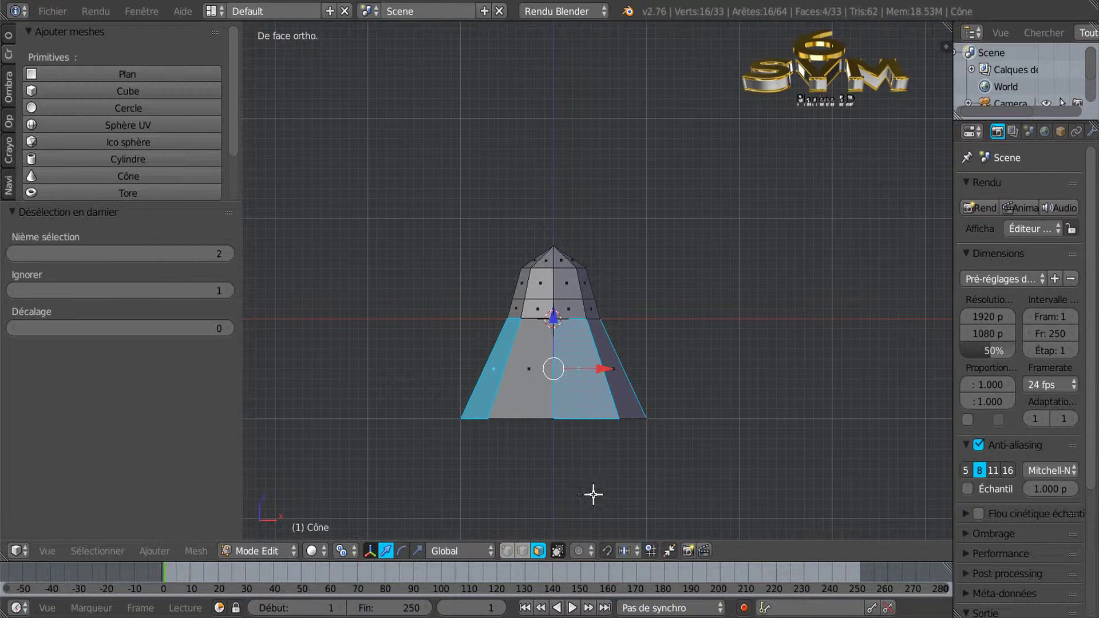
pyautogui.press('e')
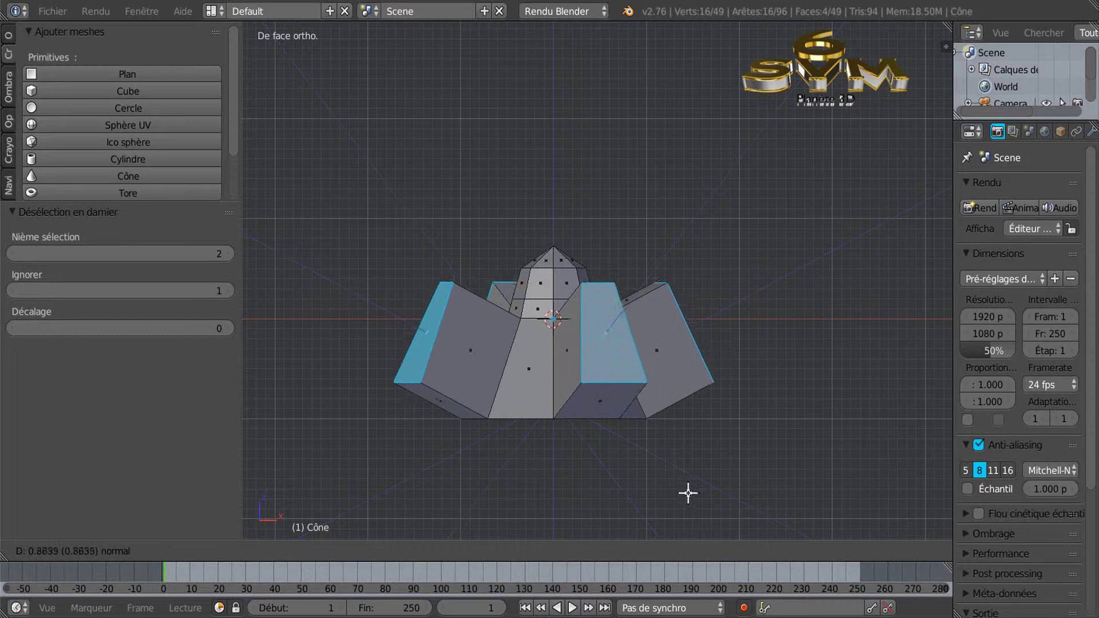
pyautogui.click(752, 462)
pyautogui.moveTo(754, 459); pyautogui.dragTo(534, 439, button='middle')
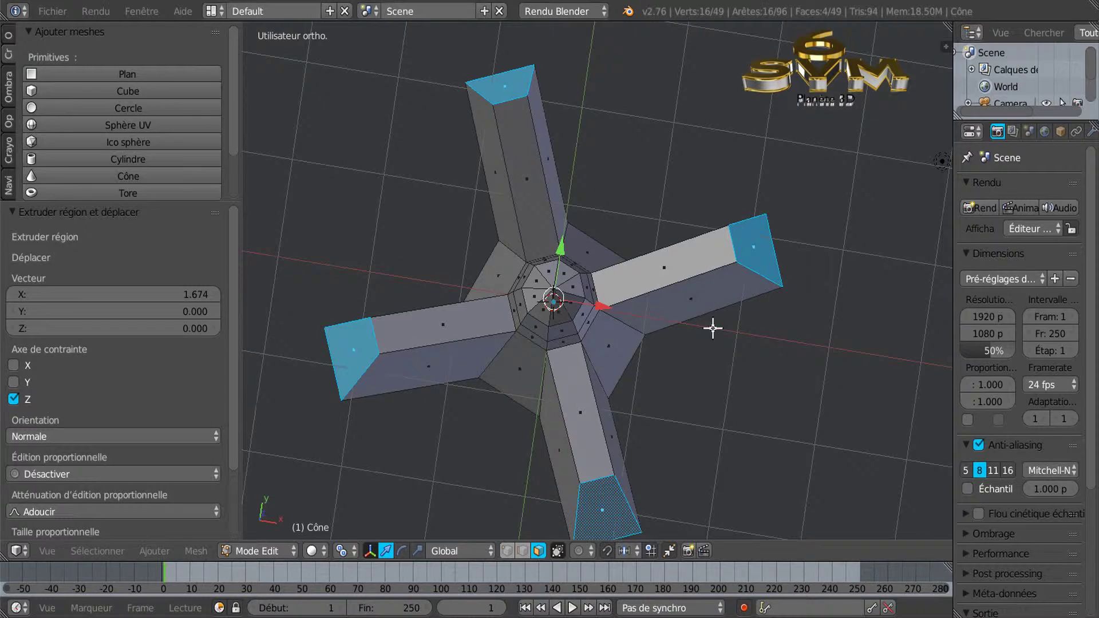
pyautogui.moveTo(741, 397); pyautogui.dragTo(724, 296, button='middle')
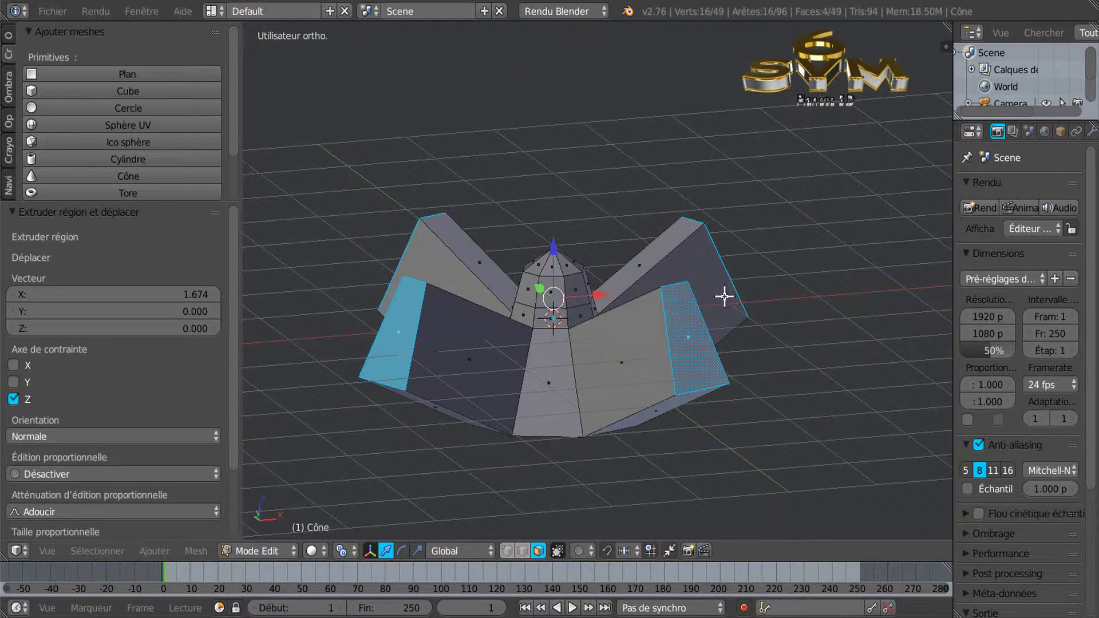
pyautogui.moveTo(645, 375); pyautogui.dragTo(623, 449, button='middle')
pyautogui.moveTo(724, 448)
pyautogui.mouseDown(button='middle')
pyautogui.moveTo(719, 456)
pyautogui.moveTo(643, 432)
pyautogui.moveTo(727, 432)
pyautogui.mouseUp(button='middle')
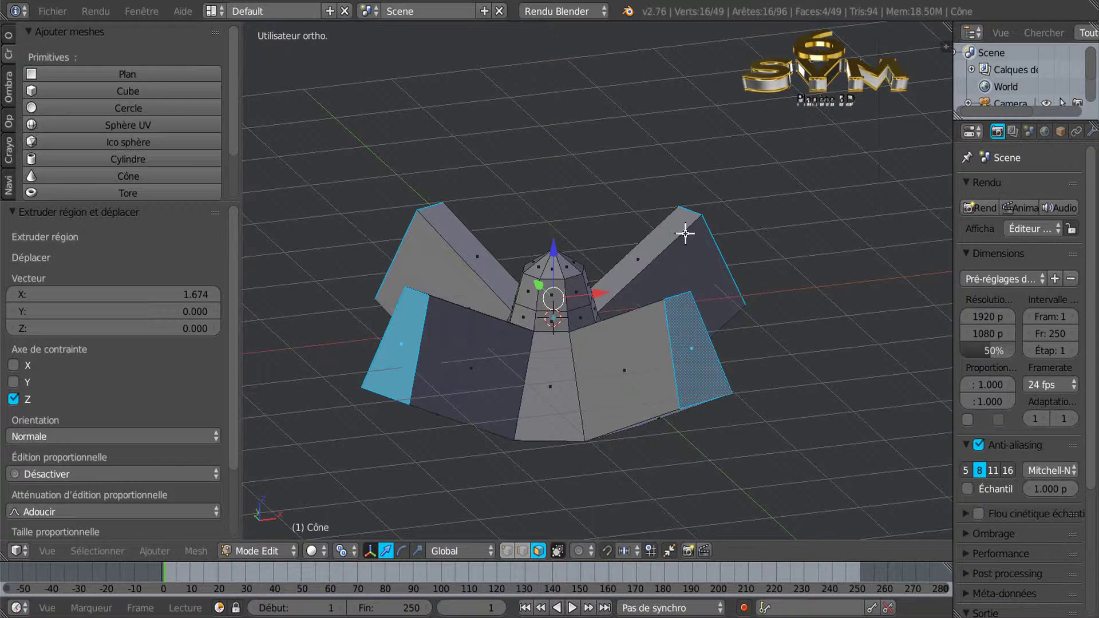
pyautogui.moveTo(699, 380); pyautogui.dragTo(679, 378, button='middle')
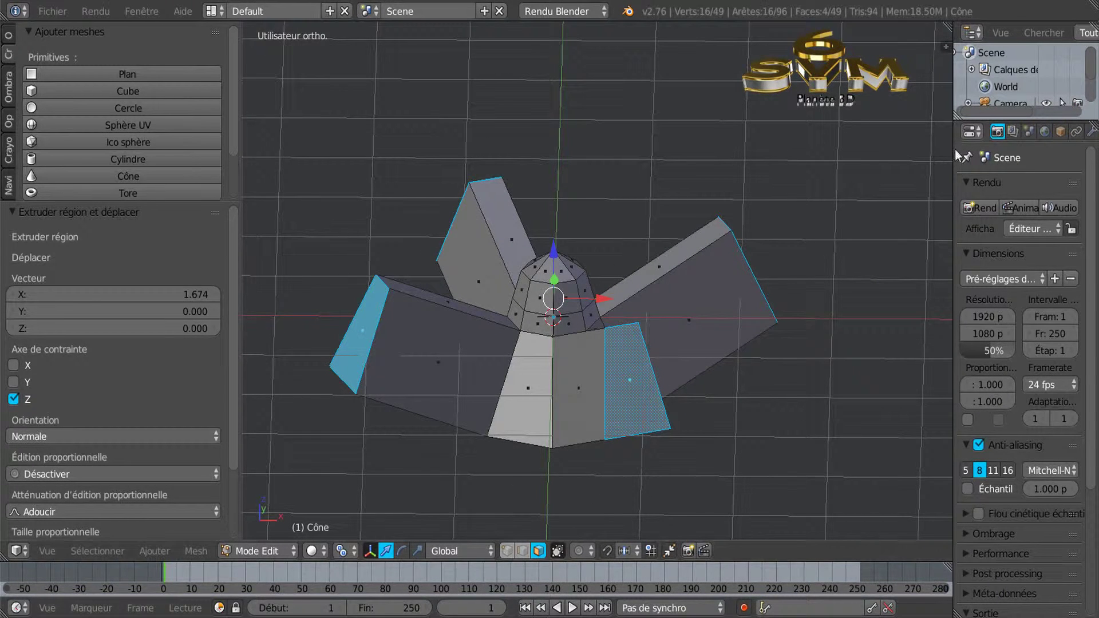
# Add a Subdivision Surface modifier to the cone and set its view subdivisions to 3
pyautogui.moveTo(952, 154); pyautogui.dragTo(877, 154)
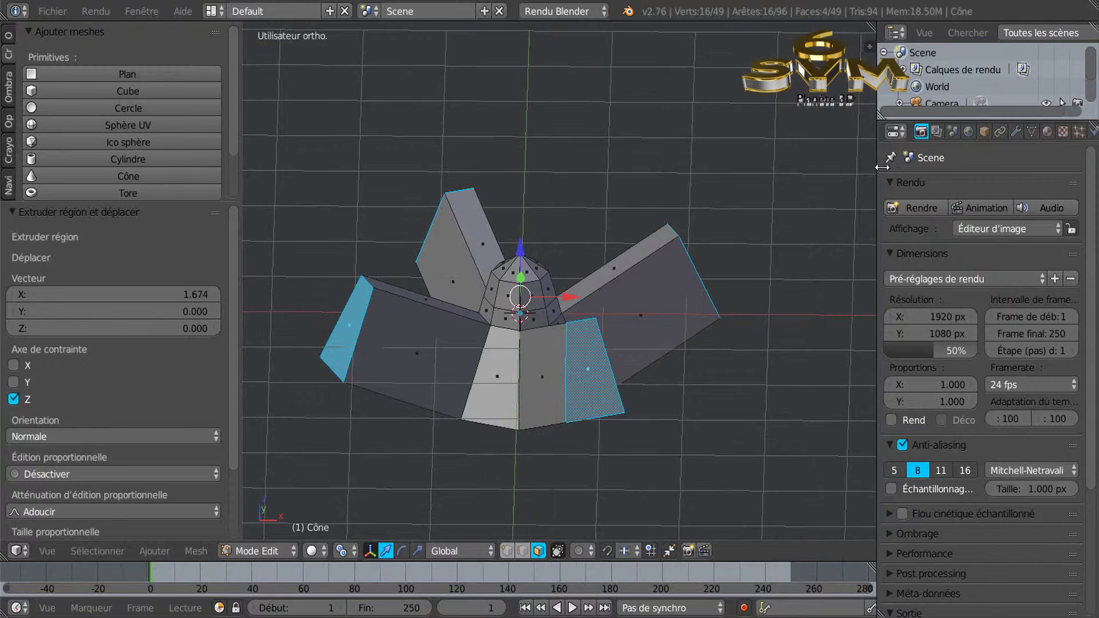
pyautogui.click(1016, 133)
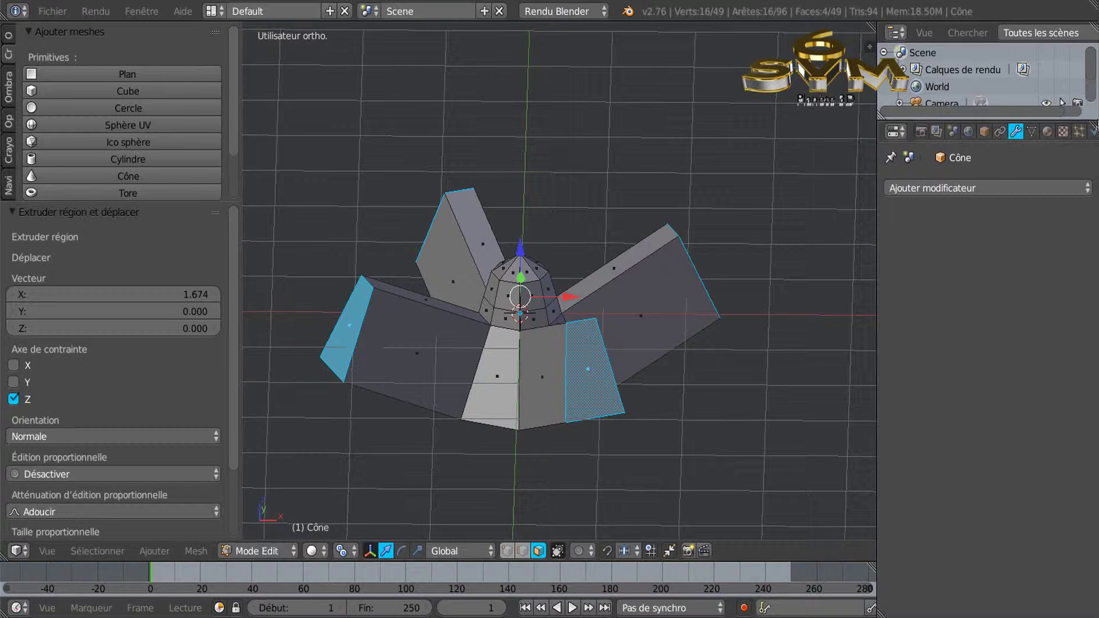
pyautogui.click(974, 190)
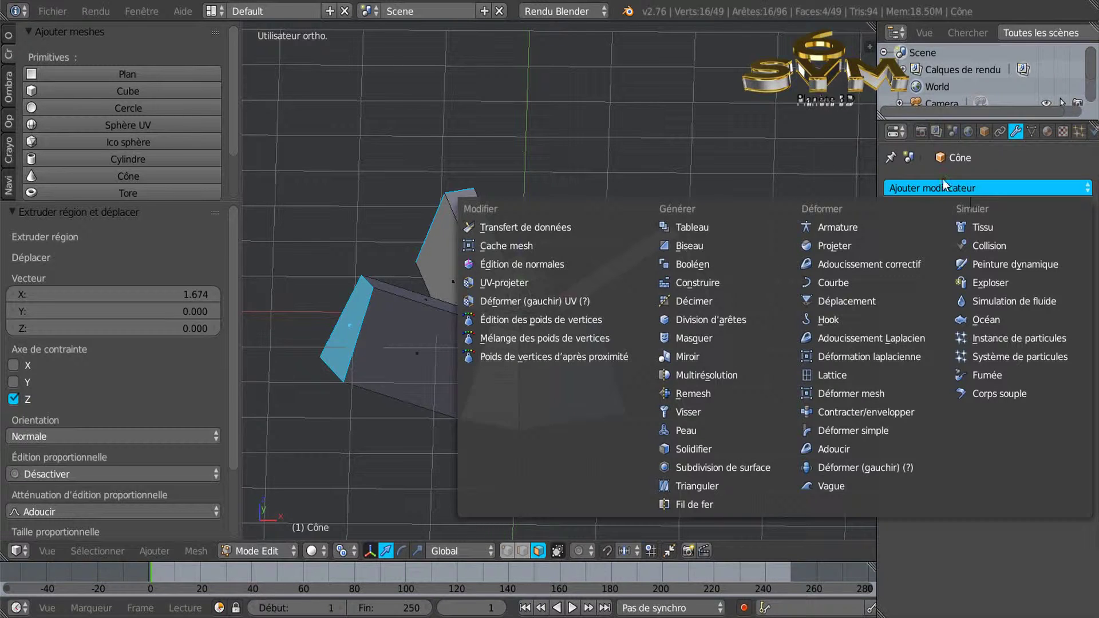
pyautogui.click(721, 466)
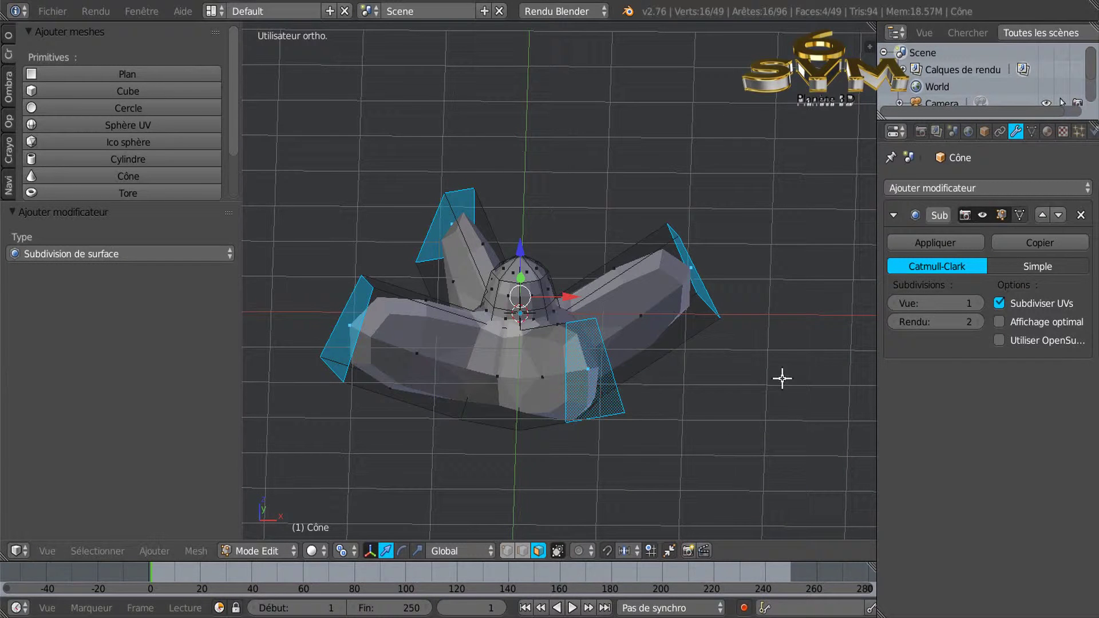
pyautogui.click(979, 304)
pyautogui.click(979, 304)
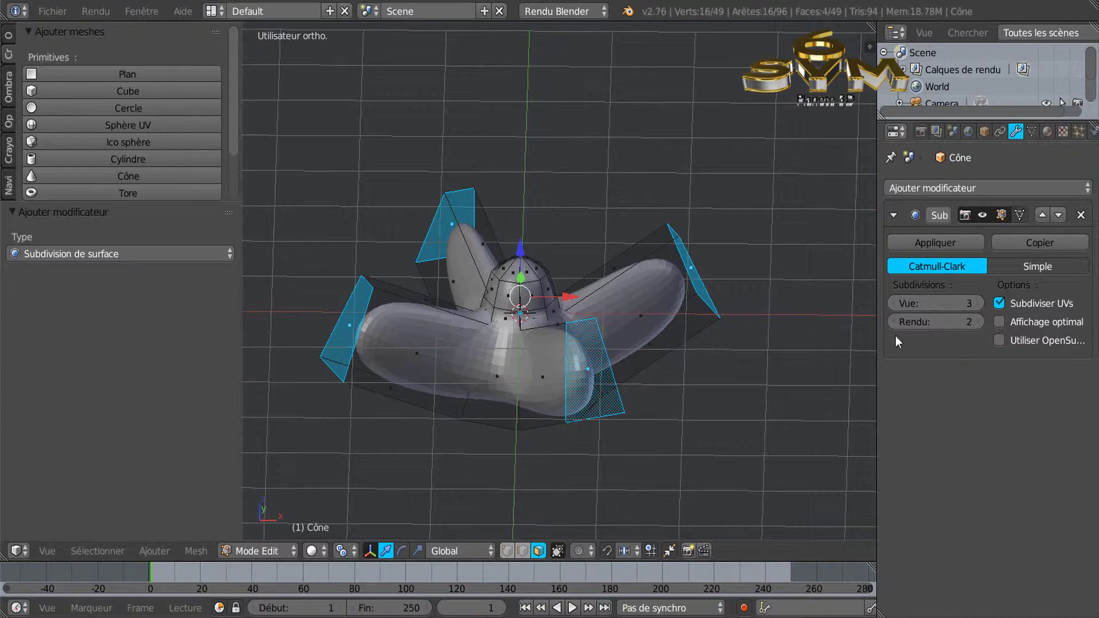
# Switch to edge selection and select the upper and lower end edges at the tips of two adjacent blades
pyautogui.moveTo(668, 484); pyautogui.dragTo(684, 460, button='middle')
pyautogui.moveTo(582, 456); pyautogui.dragTo(607, 400, button='middle')
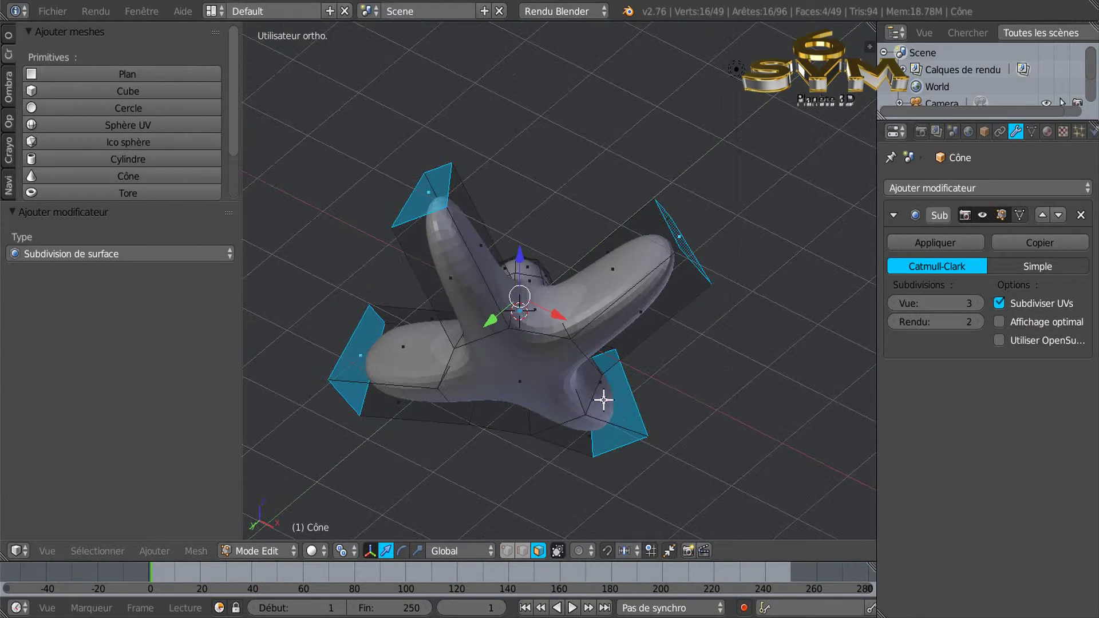
pyautogui.click(521, 552)
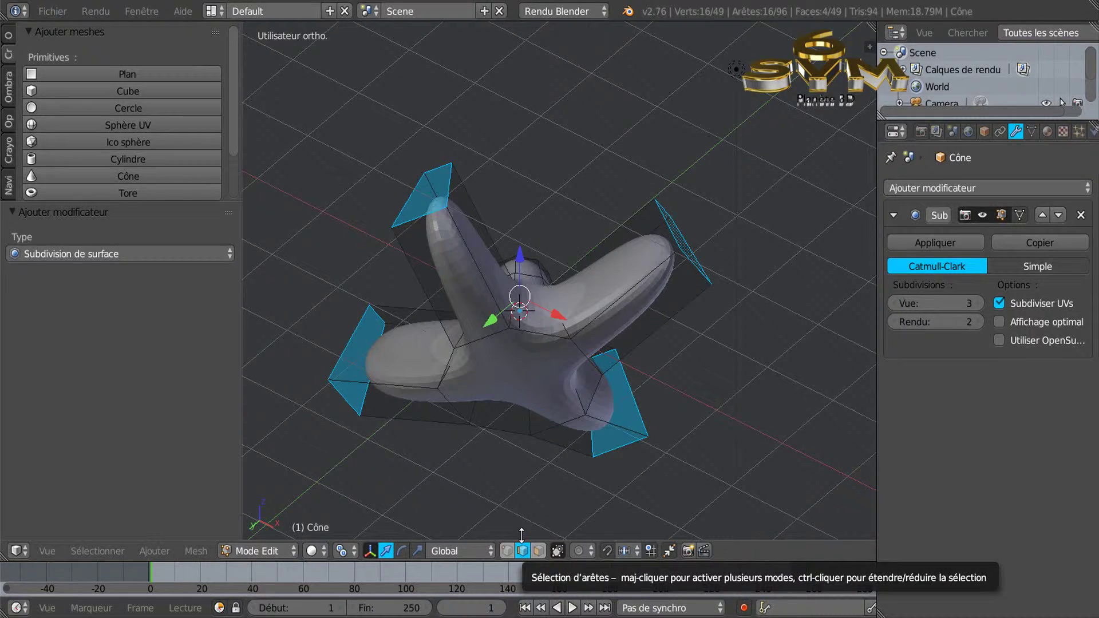
pyautogui.moveTo(726, 366); pyautogui.dragTo(667, 427, button='middle')
pyautogui.moveTo(613, 327); pyautogui.dragTo(643, 454, button='middle')
pyautogui.rightClick(658, 410)
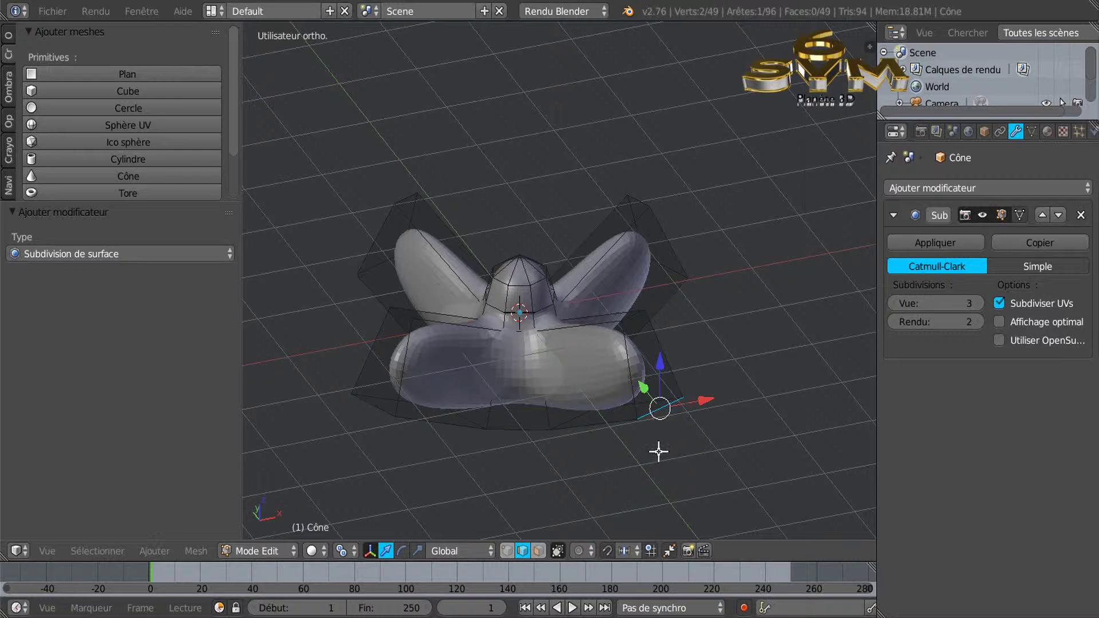
pyautogui.moveTo(713, 425); pyautogui.dragTo(706, 472, button='middle')
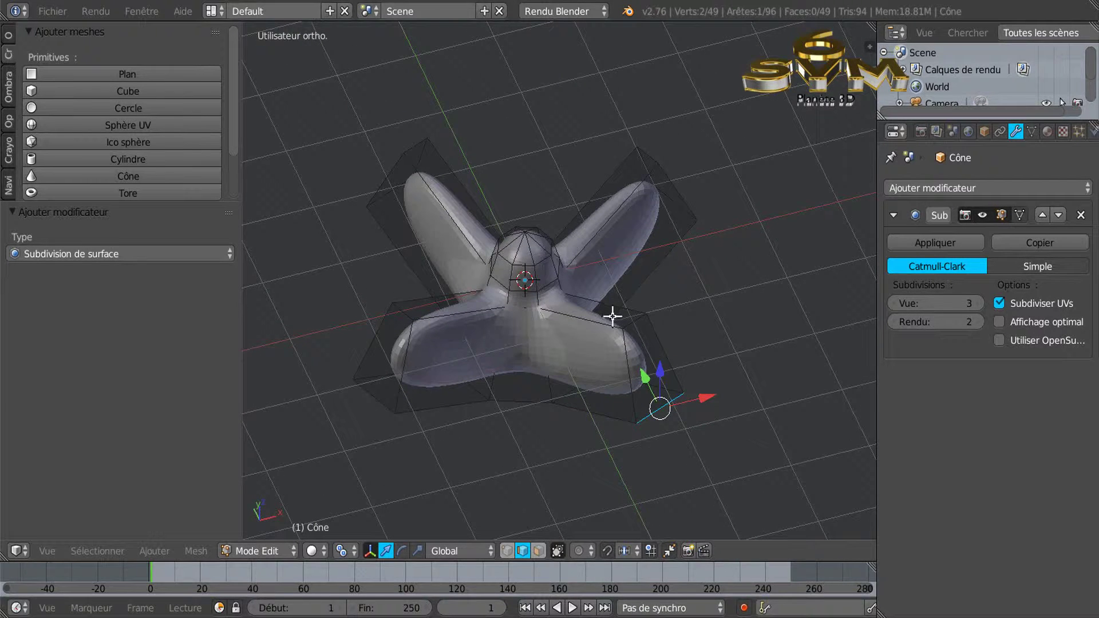
pyautogui.keyDown('shift'); pyautogui.rightClick(631, 312); pyautogui.keyUp('shift')
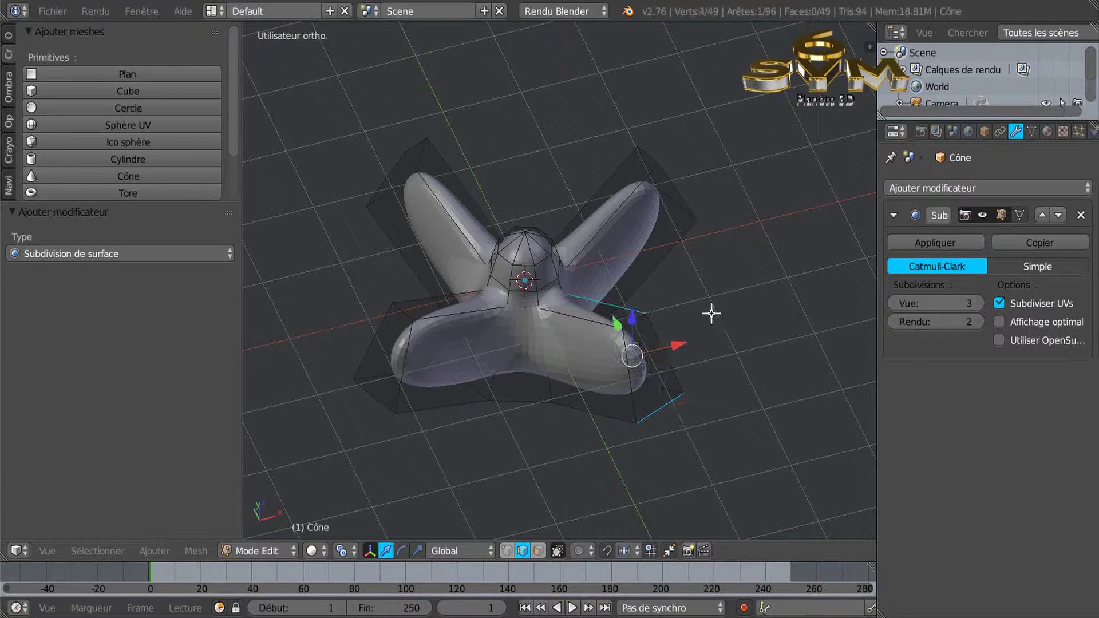
pyautogui.moveTo(698, 355); pyautogui.dragTo(676, 419, button='middle')
pyautogui.keyDown('shift'); pyautogui.rightClick(680, 359); pyautogui.keyUp('shift')
pyautogui.keyDown('shift'); pyautogui.rightClick(706, 434); pyautogui.keyUp('shift')
pyautogui.keyDown('shift'); pyautogui.rightClick(702, 432); pyautogui.keyUp('shift')
pyautogui.keyDown('shift'); pyautogui.rightClick(729, 432); pyautogui.keyUp('shift')
# Add the upper and lower tip edges of the remaining two blades to the selection
pyautogui.moveTo(729, 432); pyautogui.dragTo(658, 430, button='middle')
pyautogui.keyDown('shift'); pyautogui.moveTo(644, 444); pyautogui.dragTo(532, 439, button='middle'); pyautogui.keyUp('shift')
pyautogui.scroll(4, 655, 427)
pyautogui.keyDown('shift'); pyautogui.rightClick(749, 375); pyautogui.keyUp('shift')
pyautogui.keyDown('shift'); pyautogui.rightClick(696, 318); pyautogui.keyUp('shift')
pyautogui.scroll(-4, 771, 387)
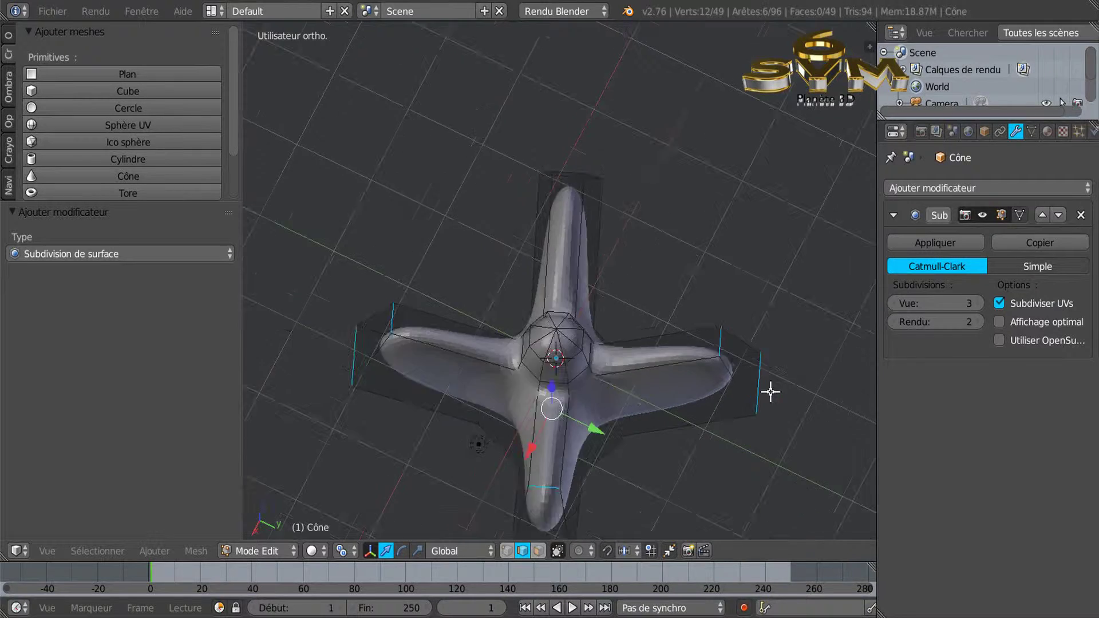
pyautogui.moveTo(776, 383); pyautogui.dragTo(682, 423, button='middle')
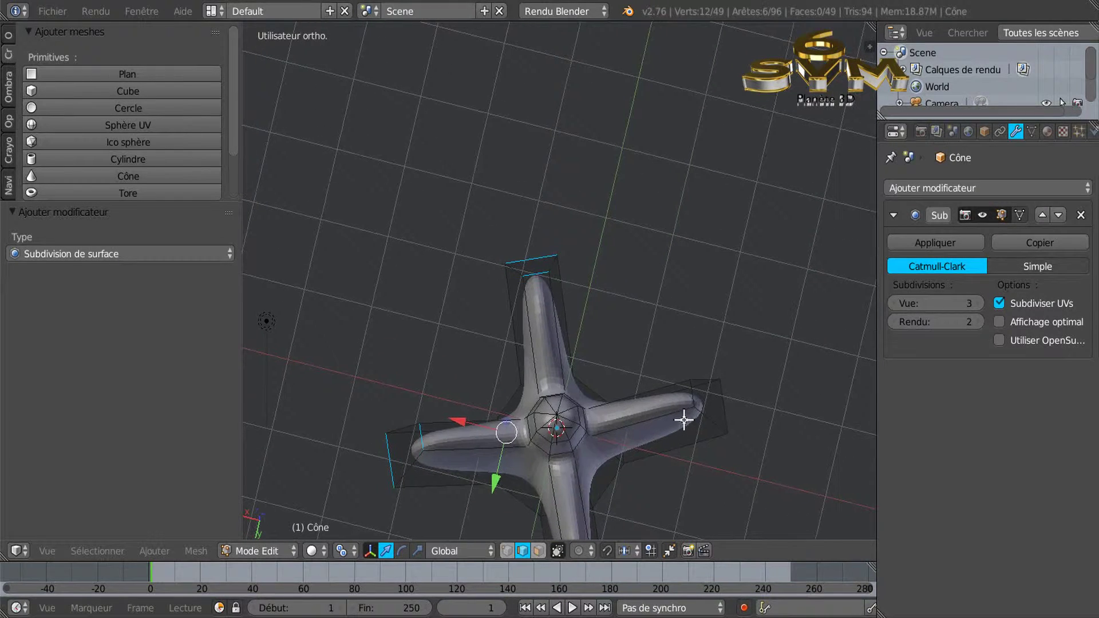
pyautogui.scroll(5, 685, 420)
pyautogui.keyDown('shift'); pyautogui.rightClick(699, 362); pyautogui.keyUp('shift')
pyautogui.keyDown('shift'); pyautogui.rightClick(780, 367); pyautogui.keyUp('shift')
pyautogui.scroll(-4, 775, 442)
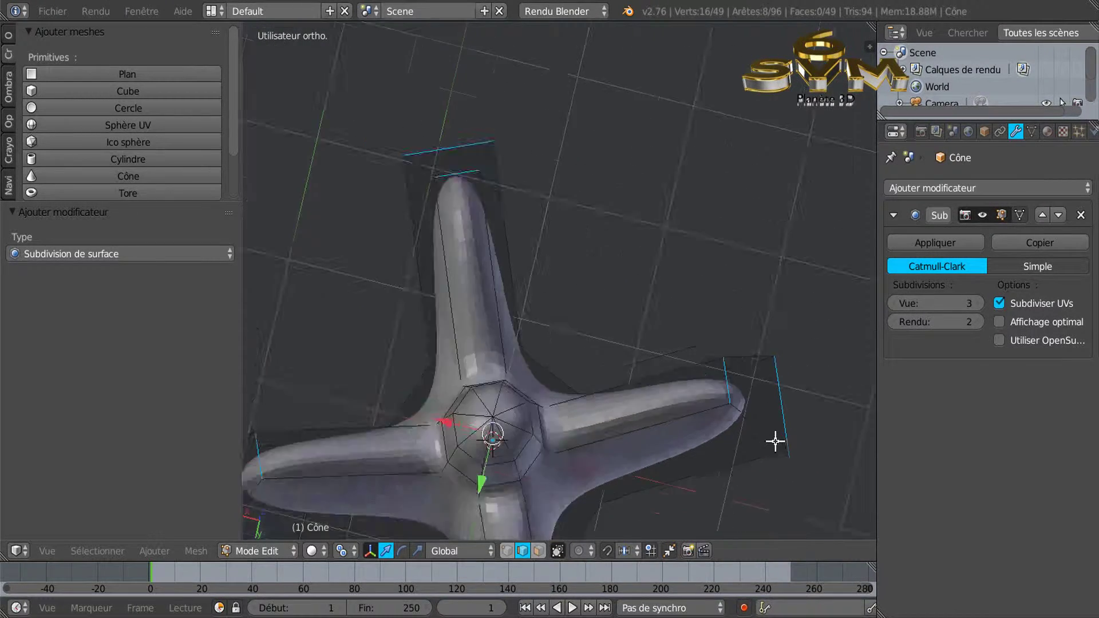
# Scale the selected upper and lower tip edges of the four blades by about 0.183 around their individual origins
pyautogui.moveTo(701, 484); pyautogui.dragTo(716, 351, button='middle')
pyautogui.scroll(-3, 710, 378)
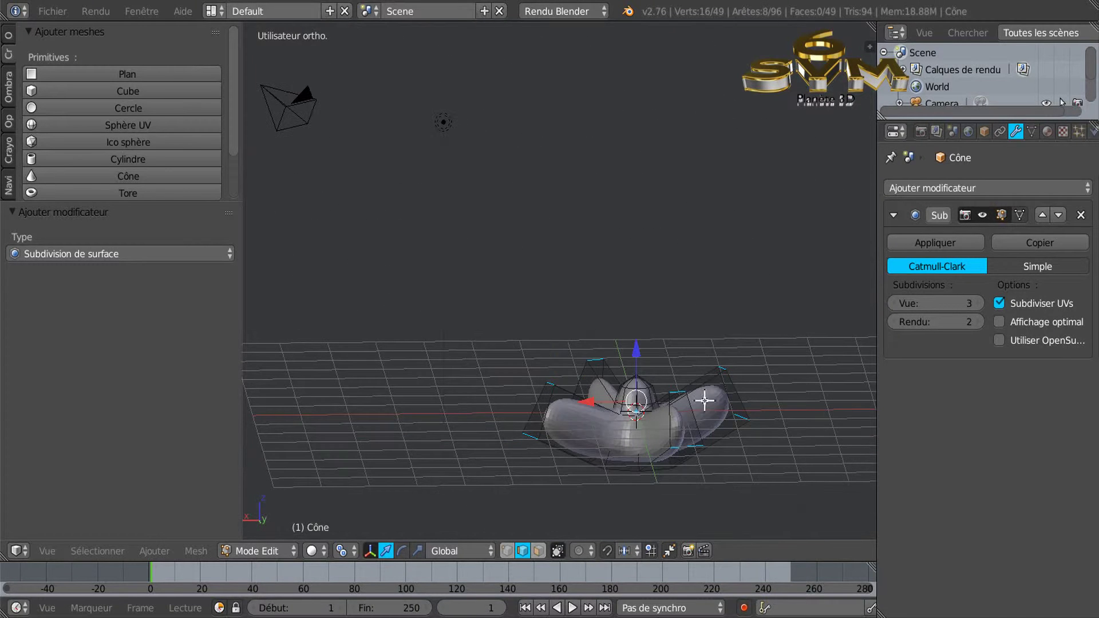
pyautogui.moveTo(710, 442); pyautogui.dragTo(623, 430, button='middle')
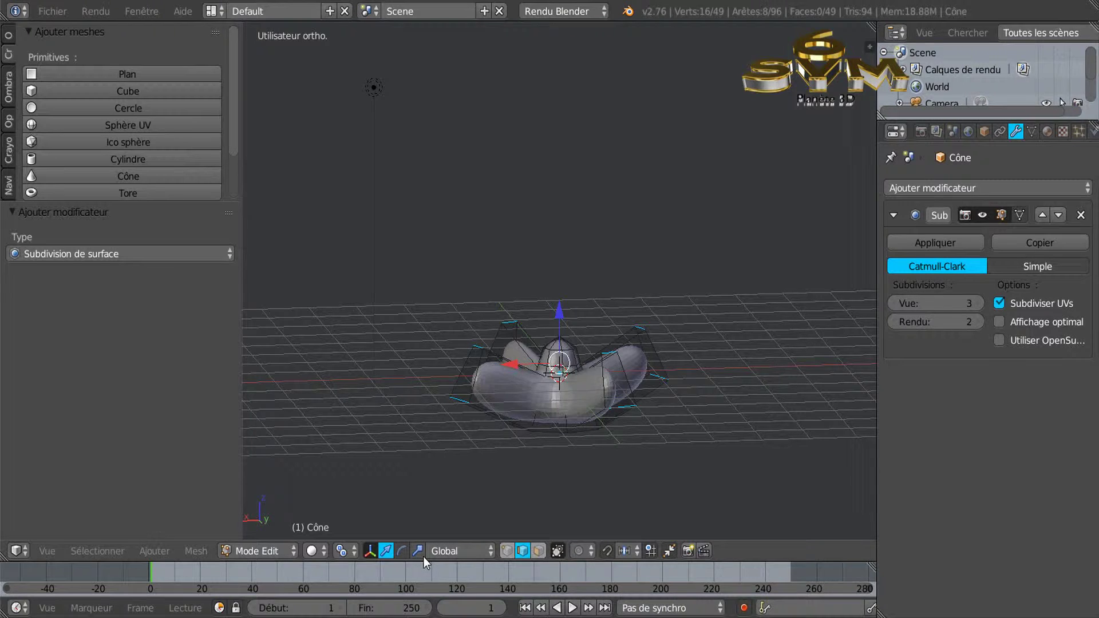
pyautogui.click(343, 551)
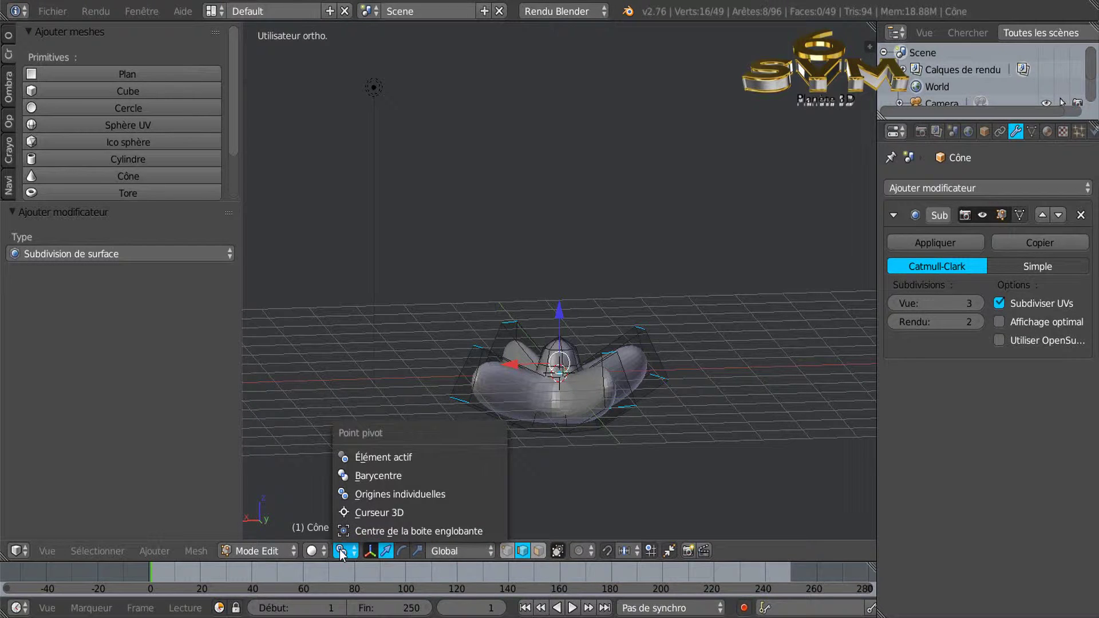
pyautogui.scroll(4, 611, 431)
pyautogui.scroll(-2, 612, 436)
pyautogui.moveTo(611, 437); pyautogui.dragTo(574, 481, button='middle')
pyautogui.moveTo(697, 368); pyautogui.dragTo(712, 410, button='middle')
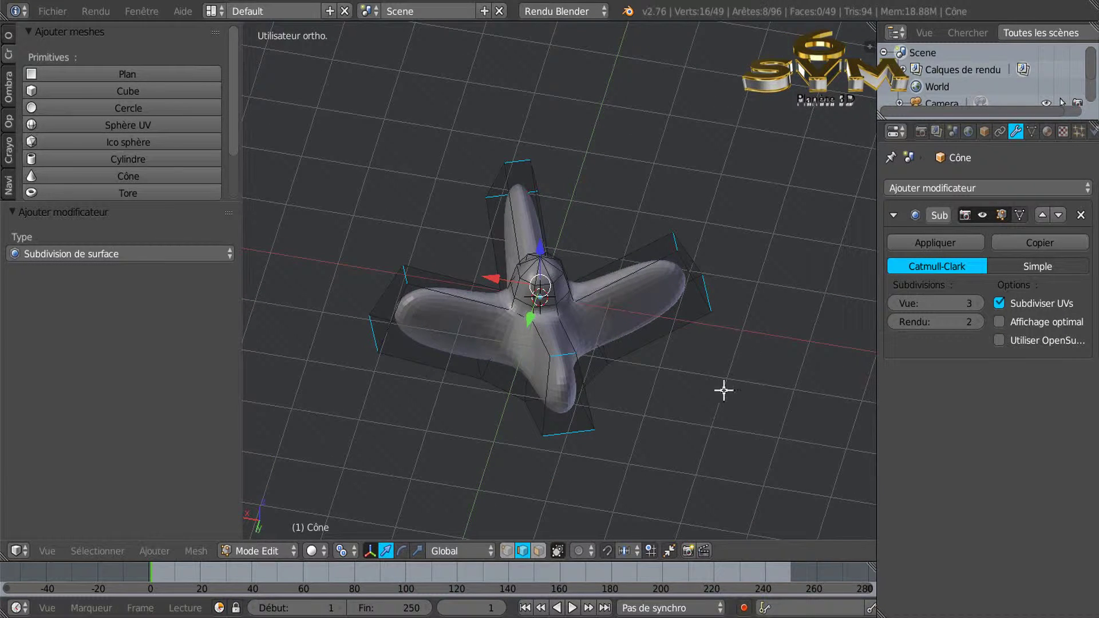
pyautogui.press('s')
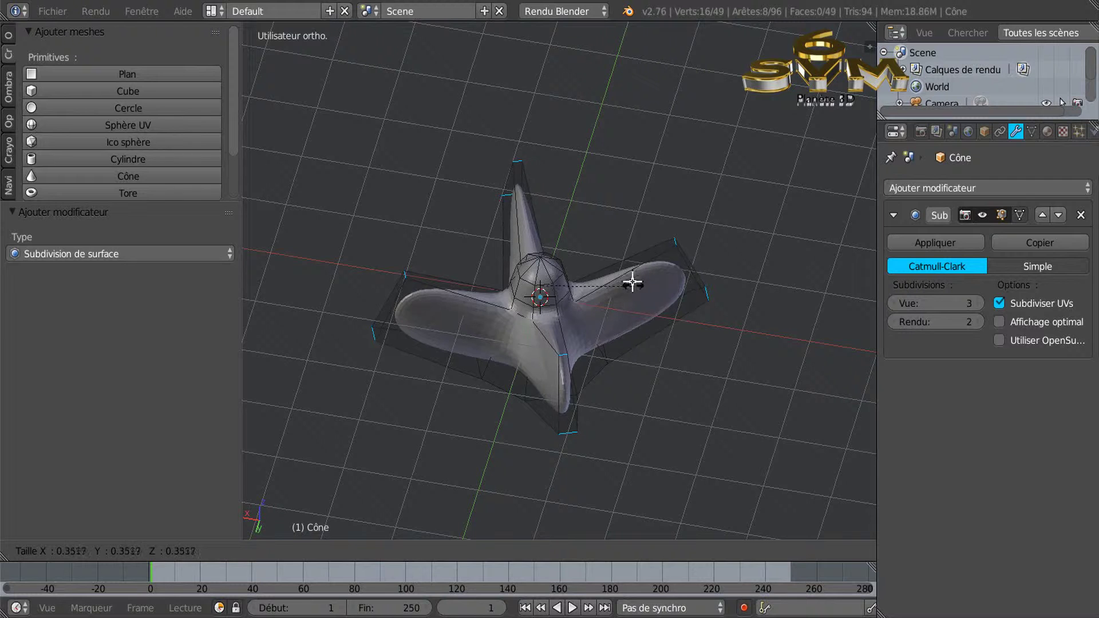
pyautogui.click(584, 262)
# Rescale the same blade tip edges by about 0.945 to fine-tune their thickness
pyautogui.moveTo(677, 365); pyautogui.dragTo(584, 329, button='middle')
pyautogui.scroll(2, 603, 327)
pyautogui.scroll(-2, 602, 326)
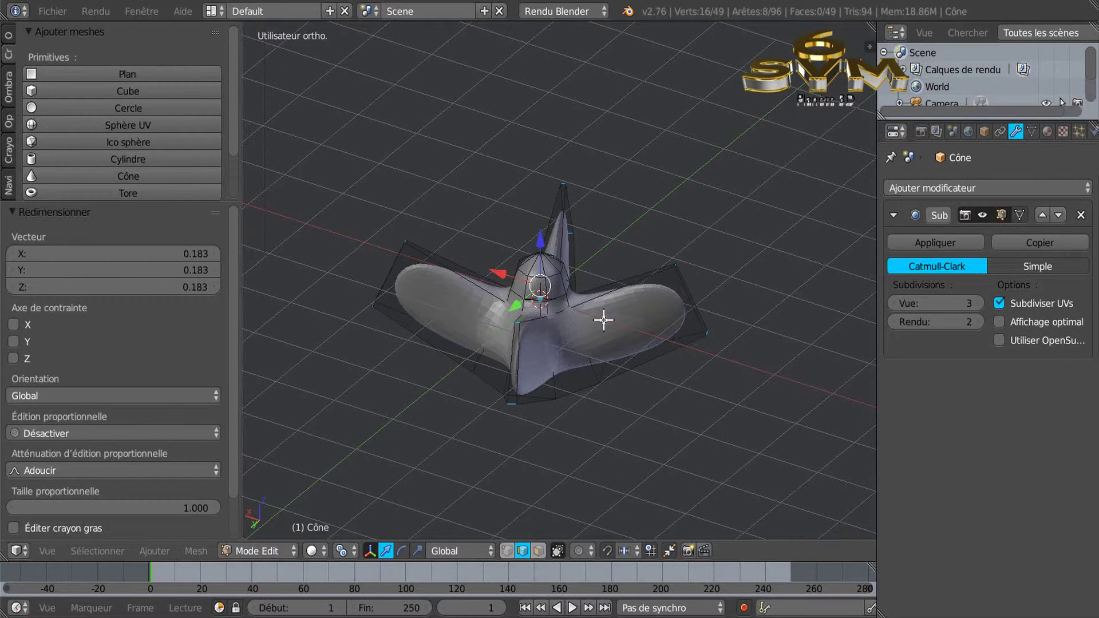
pyautogui.press('s')
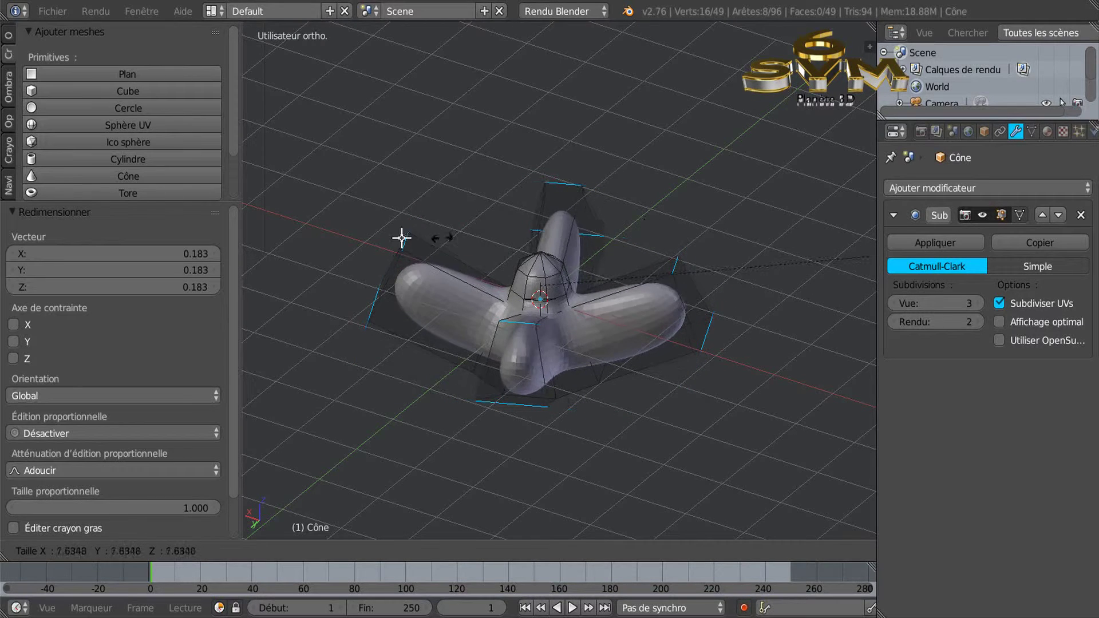
pyautogui.click(599, 252)
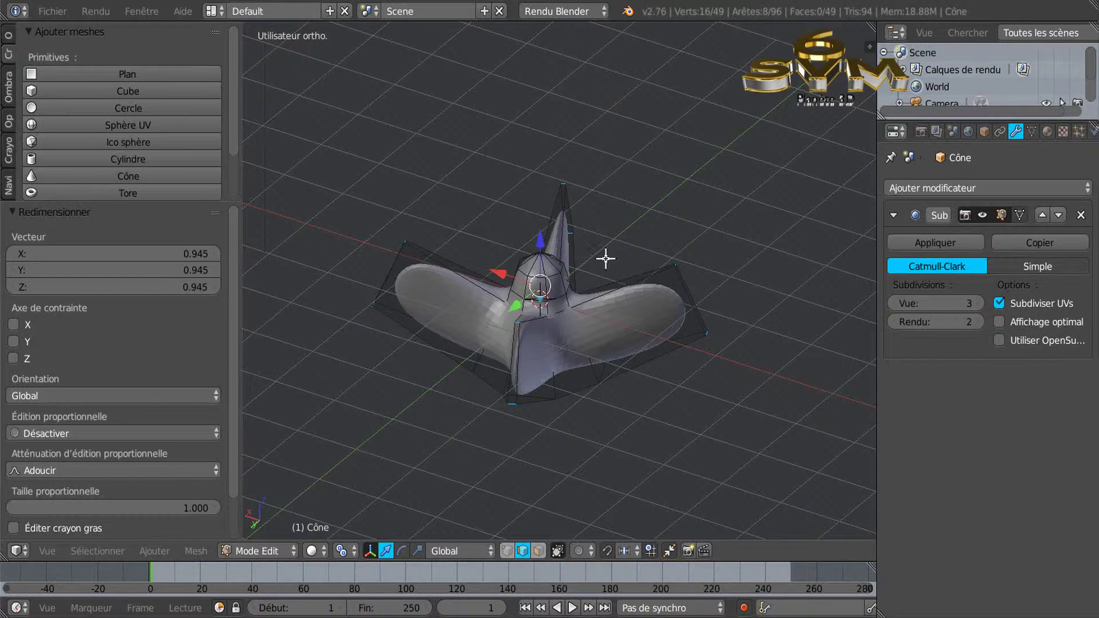
# Switch to face selection and delete the octagonal face closing the underside of the propeller hub
pyautogui.moveTo(674, 206)
pyautogui.mouseDown(button='middle')
pyautogui.moveTo(650, 300)
pyautogui.moveTo(653, 206)
pyautogui.mouseUp(button='middle')
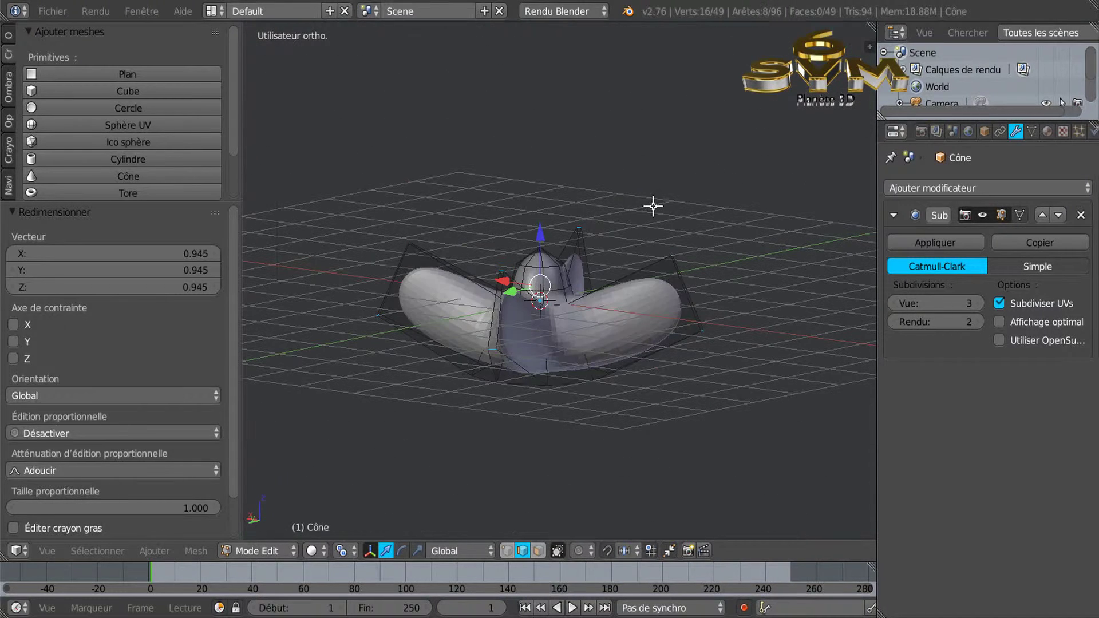
pyautogui.moveTo(586, 342); pyautogui.dragTo(513, 351, button='middle')
pyautogui.moveTo(563, 318); pyautogui.dragTo(587, 216, button='middle')
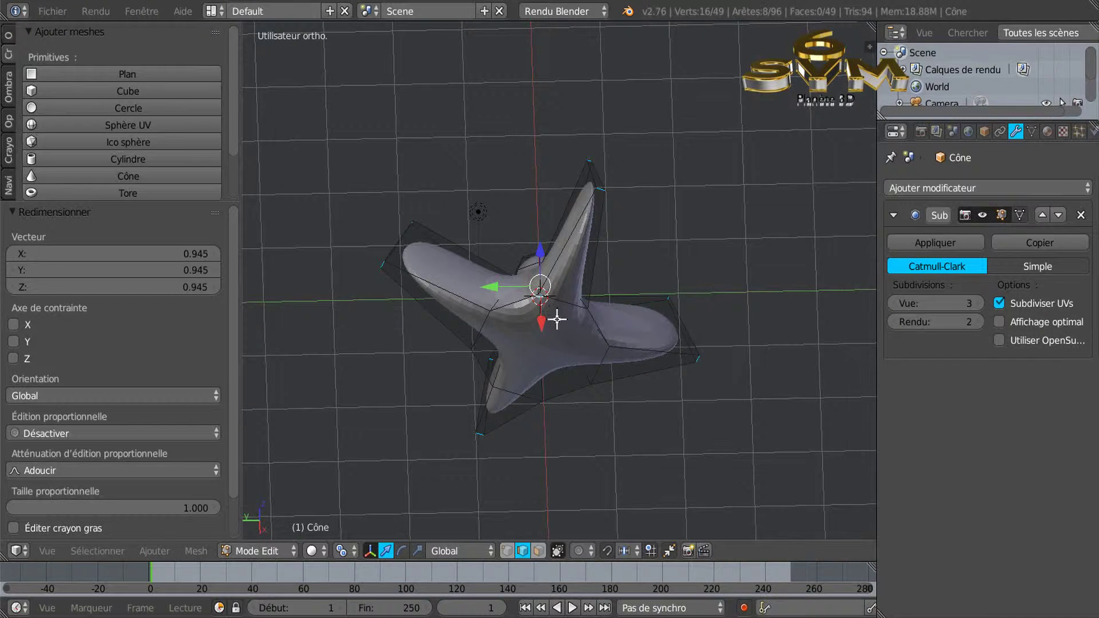
pyautogui.press('Tab')
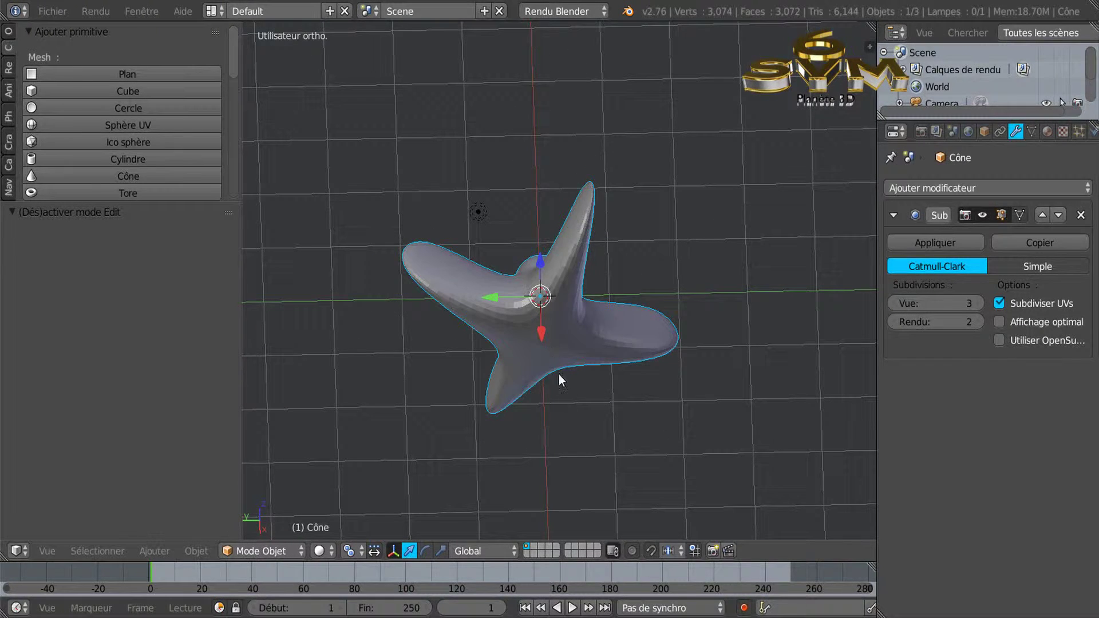
pyautogui.press('Tab')
pyautogui.click(539, 551)
pyautogui.rightClick(543, 348)
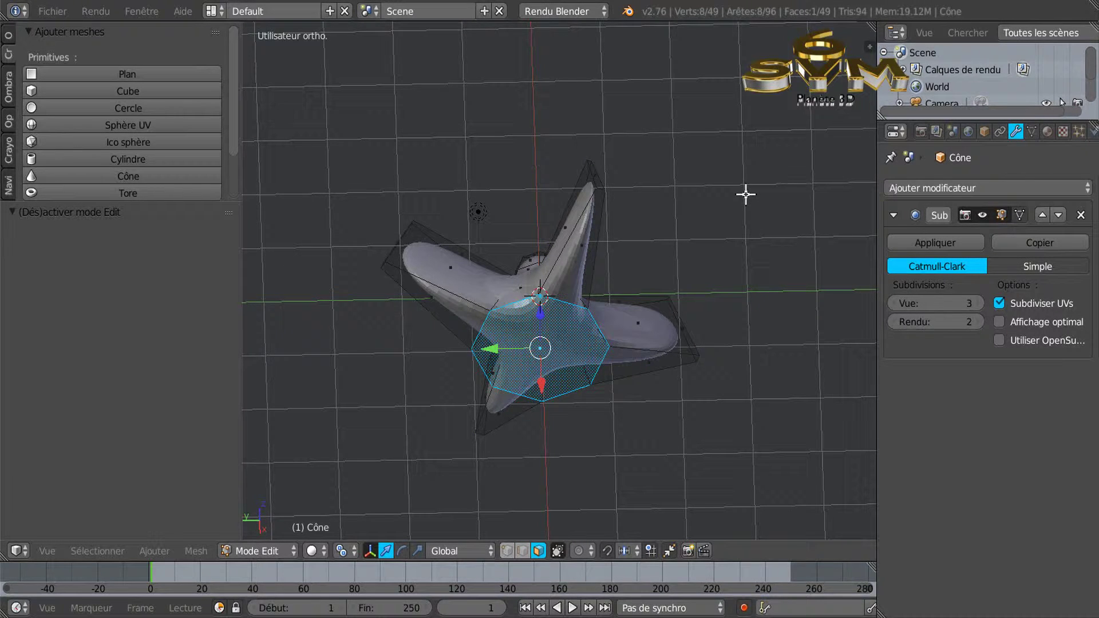
pyautogui.press('x')
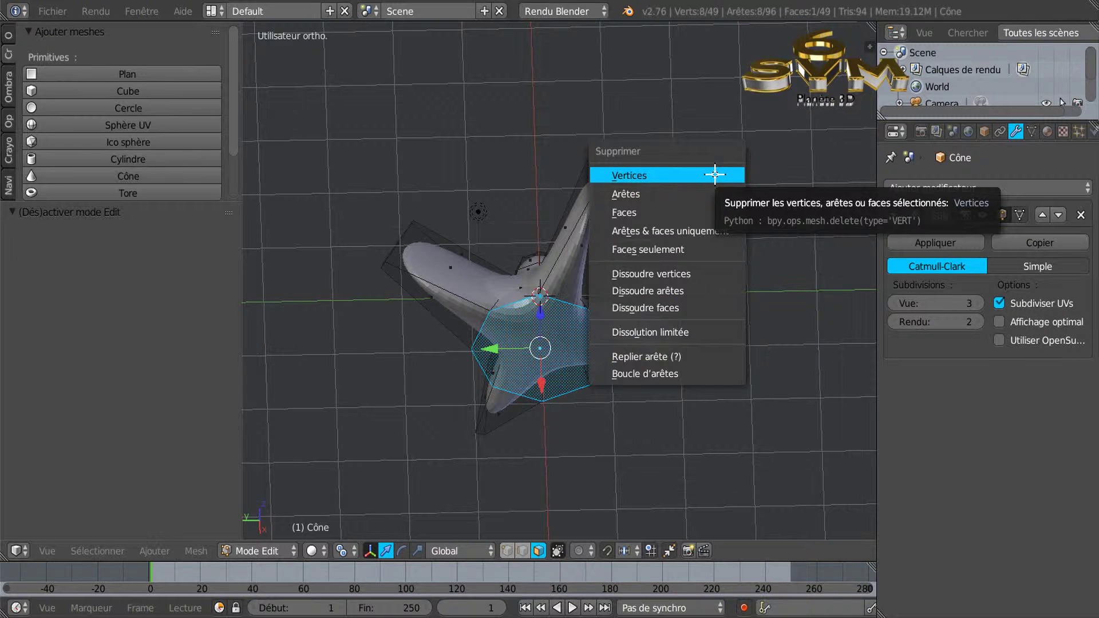
pyautogui.click(696, 213)
# Switch to edge selection and select the two long vertical edges at the tip of the front blade
pyautogui.moveTo(701, 247); pyautogui.dragTo(541, 359, button='middle')
pyautogui.scroll(3, 603, 346)
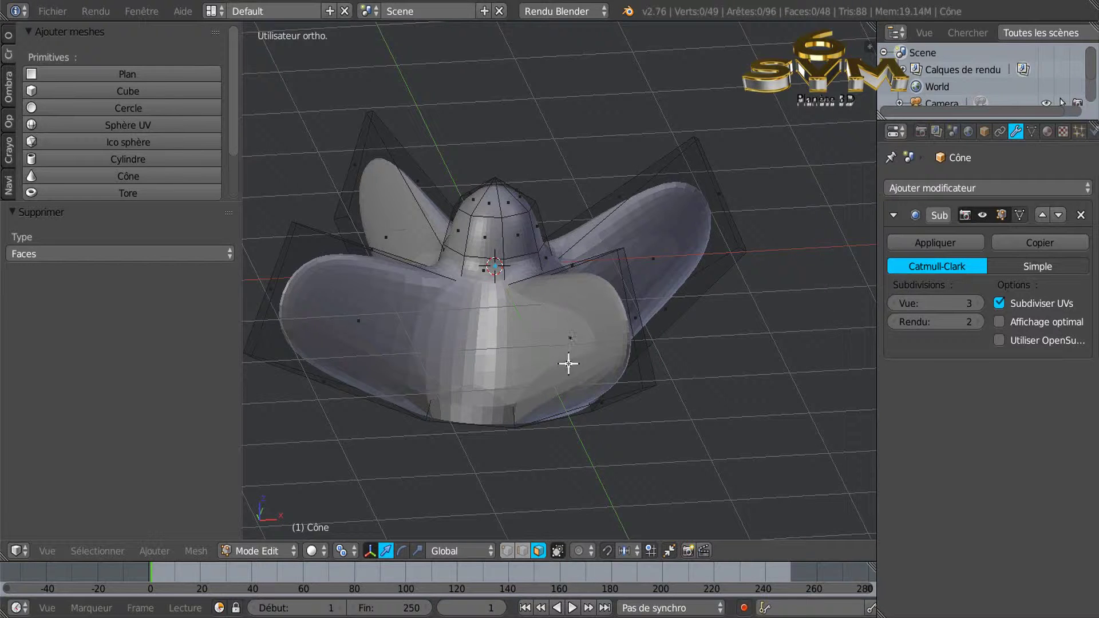
pyautogui.moveTo(572, 337); pyautogui.dragTo(588, 305, button='middle')
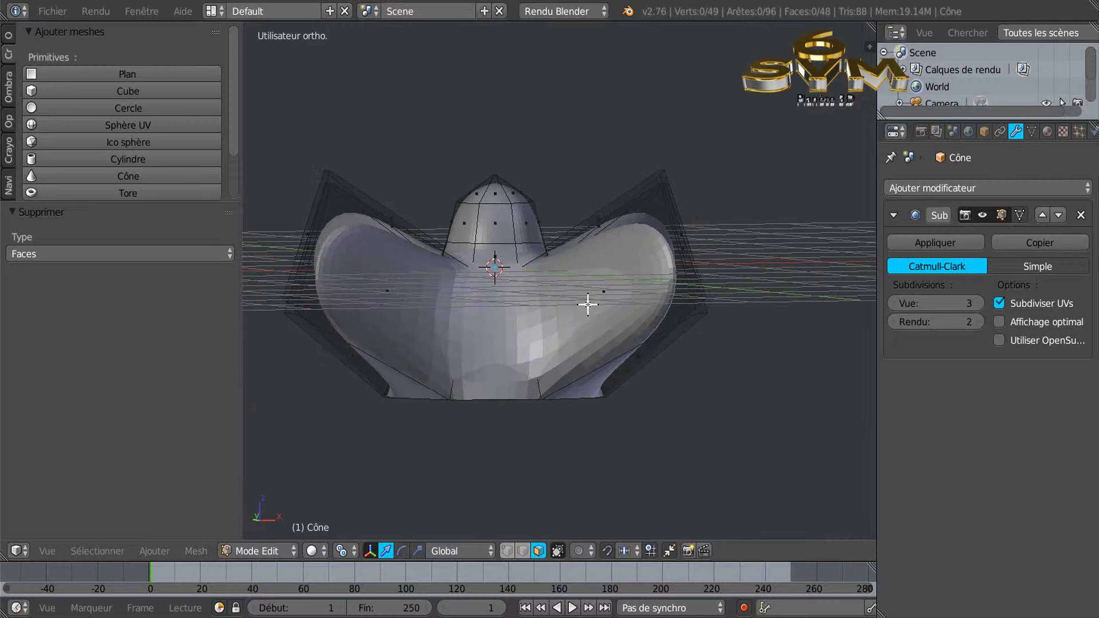
pyautogui.moveTo(613, 156); pyautogui.dragTo(578, 327, button='middle')
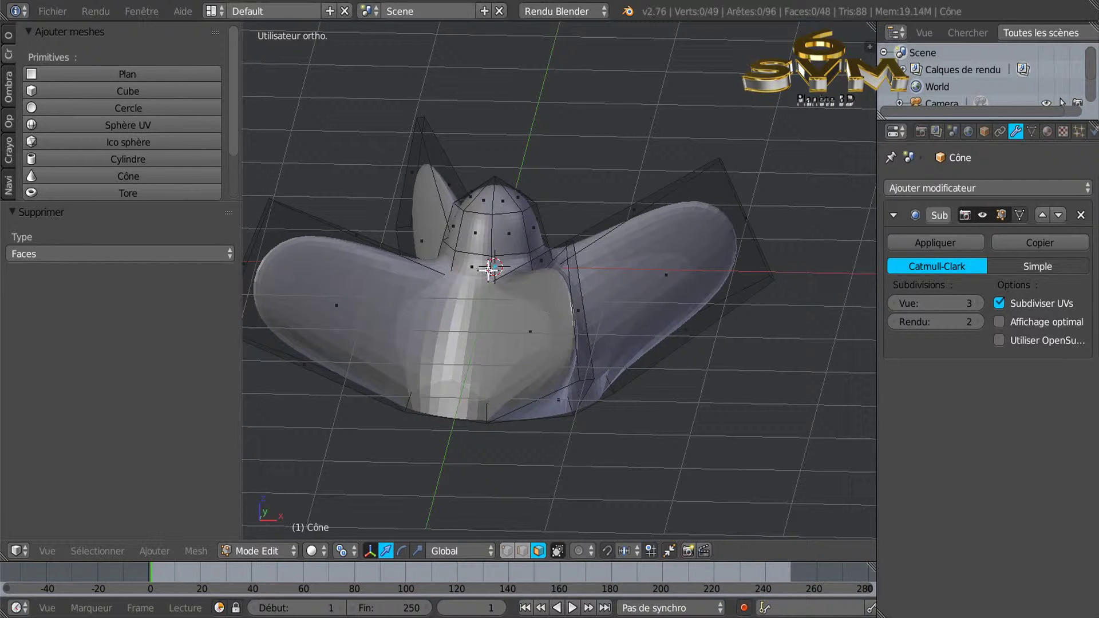
pyautogui.scroll(2, 550, 319)
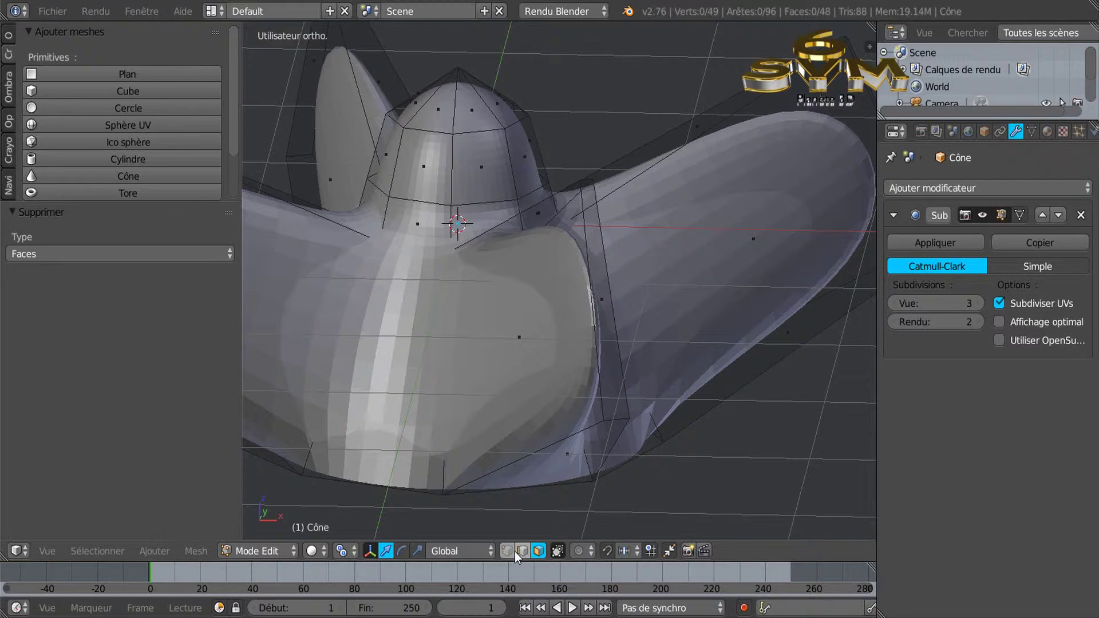
pyautogui.click(521, 551)
pyautogui.rightClick(595, 314)
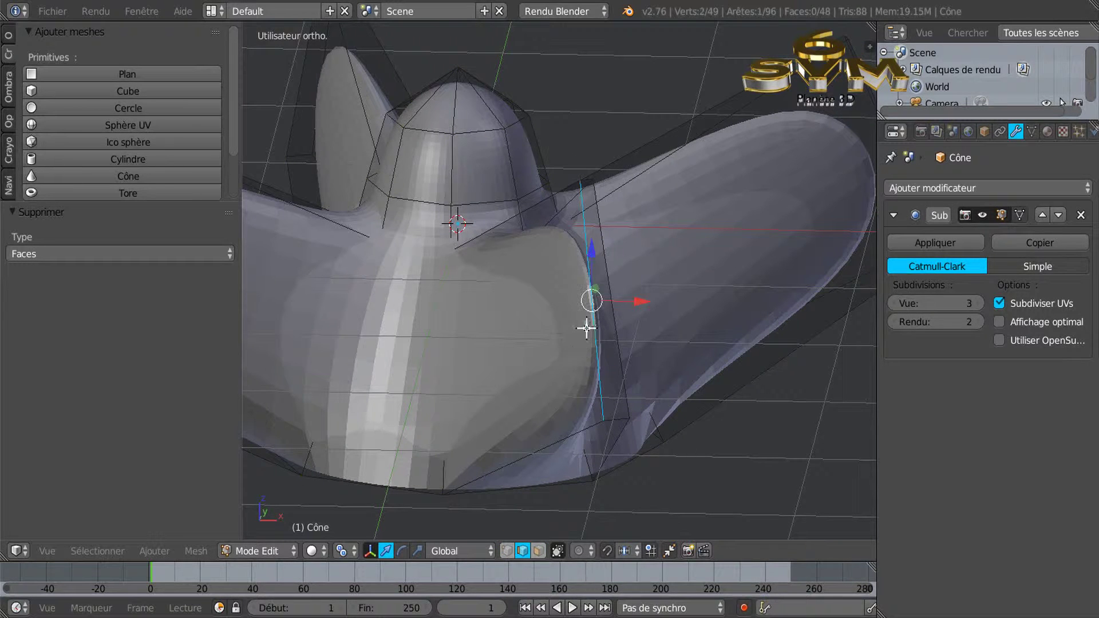
pyautogui.keyDown('shift'); pyautogui.rightClick(613, 312); pyautogui.keyUp('shift')
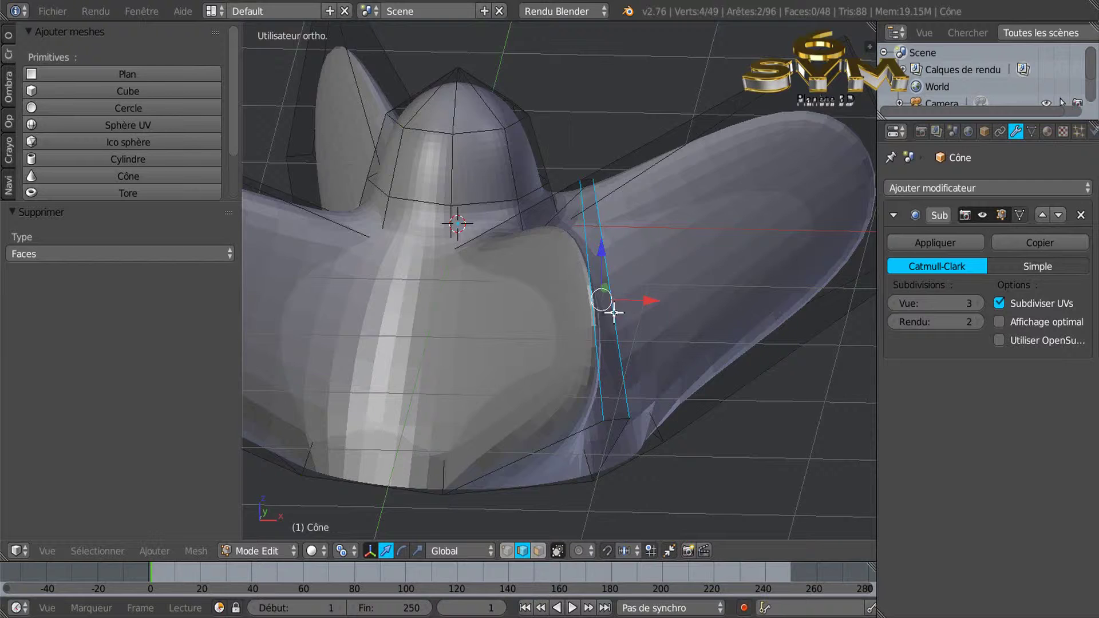
# Add the pairs of long vertical tip edges on the other three blades to the selection
pyautogui.scroll(-4, 614, 312)
pyautogui.moveTo(706, 299); pyautogui.dragTo(604, 332, button='middle')
pyautogui.keyDown('shift'); pyautogui.moveTo(683, 341); pyautogui.dragTo(558, 373, button='middle'); pyautogui.keyUp('shift')
pyautogui.keyDown('shift'); pyautogui.rightClick(623, 401); pyautogui.keyUp('shift')
pyautogui.keyDown('shift'); pyautogui.rightClick(632, 398); pyautogui.keyUp('shift')
pyautogui.scroll(2, 559, 373)
pyautogui.keyDown('shift'); pyautogui.rightClick(579, 378); pyautogui.keyUp('shift')
pyautogui.keyDown('shift'); pyautogui.rightClick(596, 366); pyautogui.keyUp('shift')
pyautogui.moveTo(645, 364); pyautogui.dragTo(559, 358, button='middle')
pyautogui.keyDown('shift'); pyautogui.rightClick(602, 368); pyautogui.keyUp('shift')
pyautogui.keyDown('shift'); pyautogui.rightClick(626, 372); pyautogui.keyUp('shift')
# Scale the selected vertical tip edges by about 3.864 to widen all four blades
pyautogui.scroll(-4, 594, 410)
pyautogui.moveTo(594, 410); pyautogui.dragTo(656, 412, button='middle')
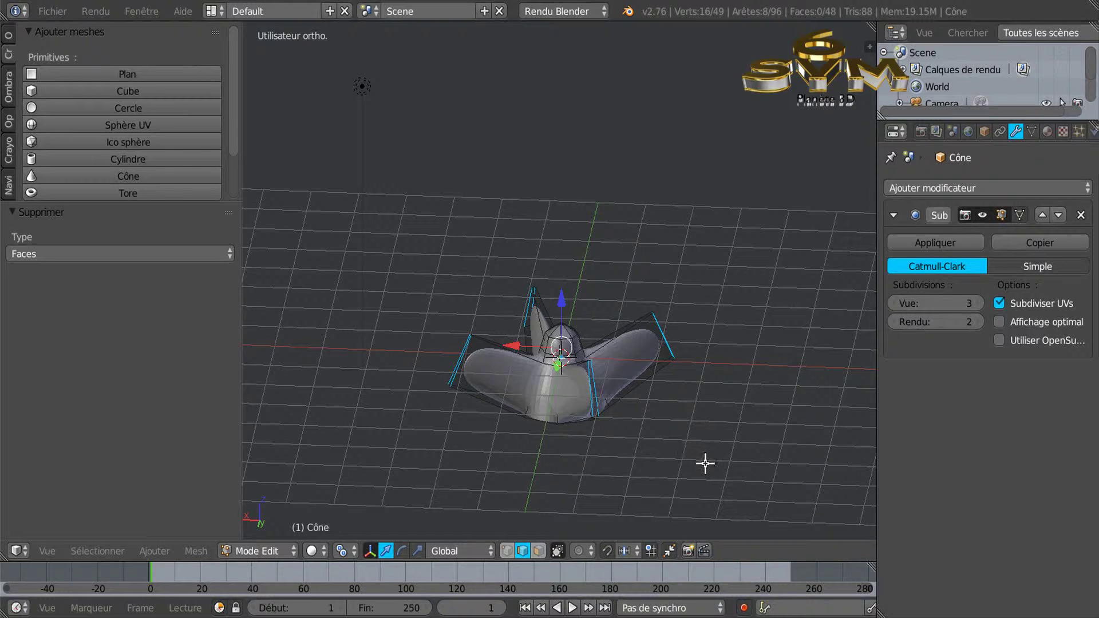
pyautogui.press('s')
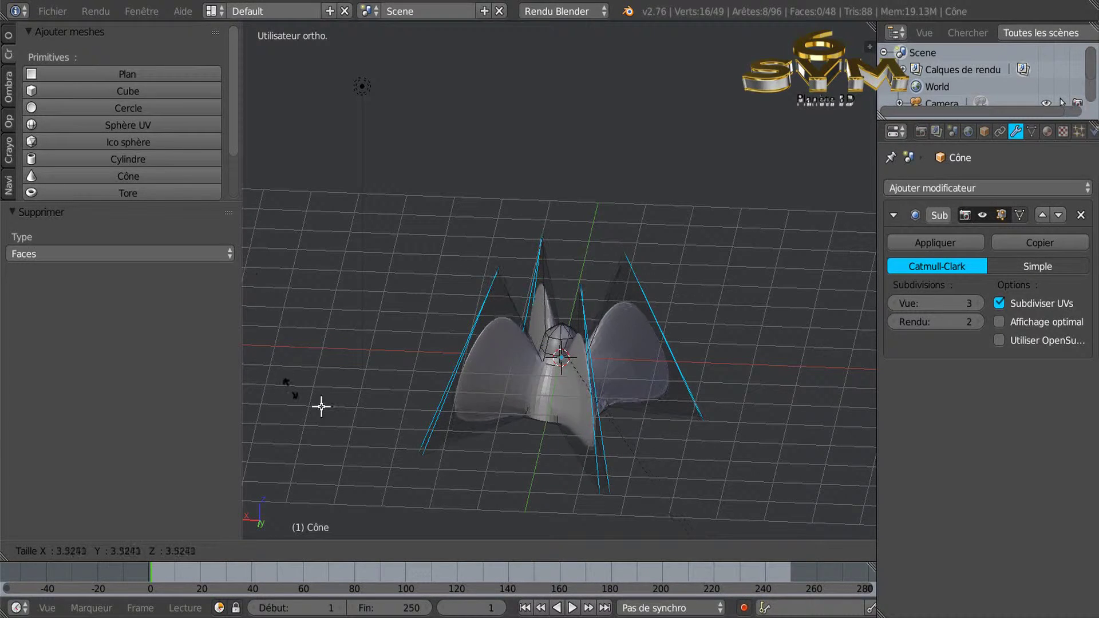
pyautogui.click(340, 432)
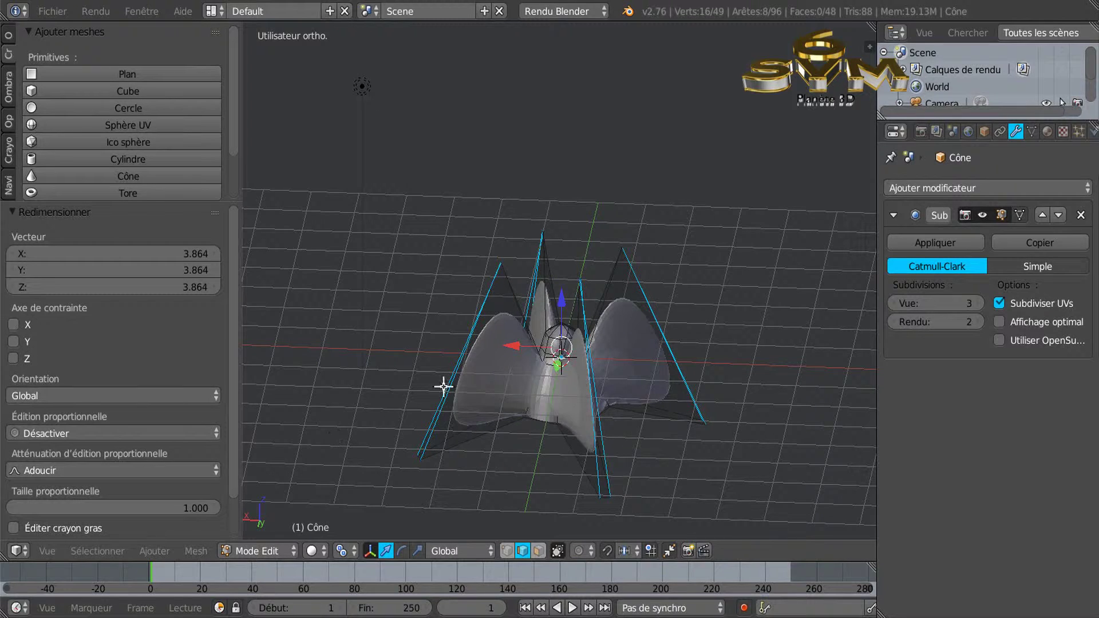
# Examine the shape of the widened blades from several sides
pyautogui.moveTo(387, 304); pyautogui.dragTo(593, 219, button='middle')
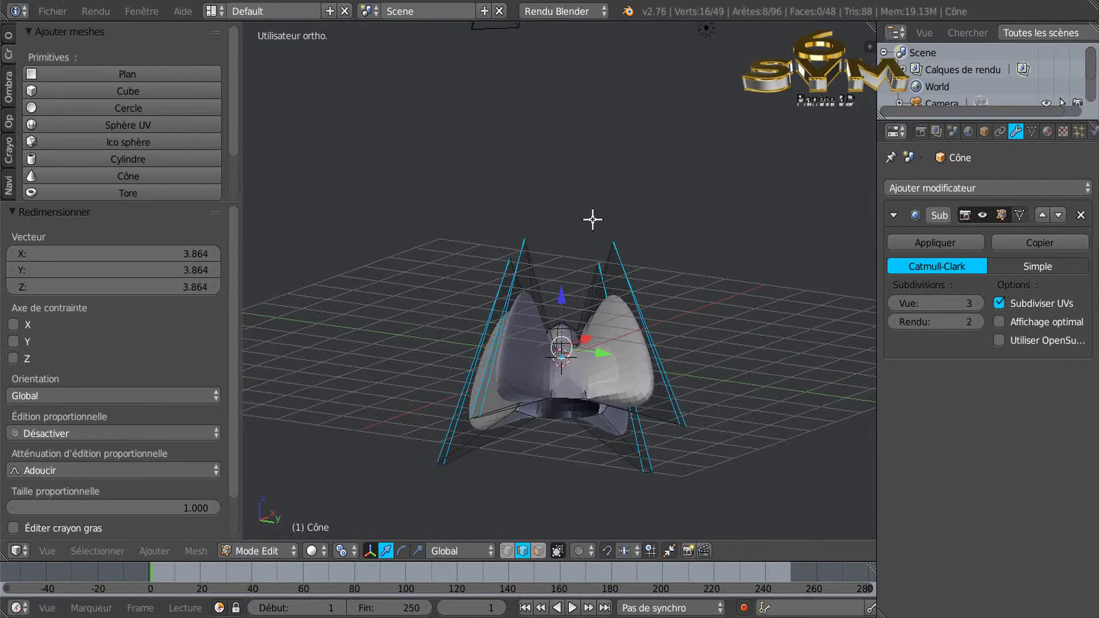
pyautogui.moveTo(594, 276); pyautogui.dragTo(674, 364, button='middle')
pyautogui.moveTo(230, 126)
pyautogui.mouseDown()
pyautogui.moveTo(231, 189)
pyautogui.moveTo(234, 118)
pyautogui.mouseUp()
pyautogui.scroll(4, 652, 418)
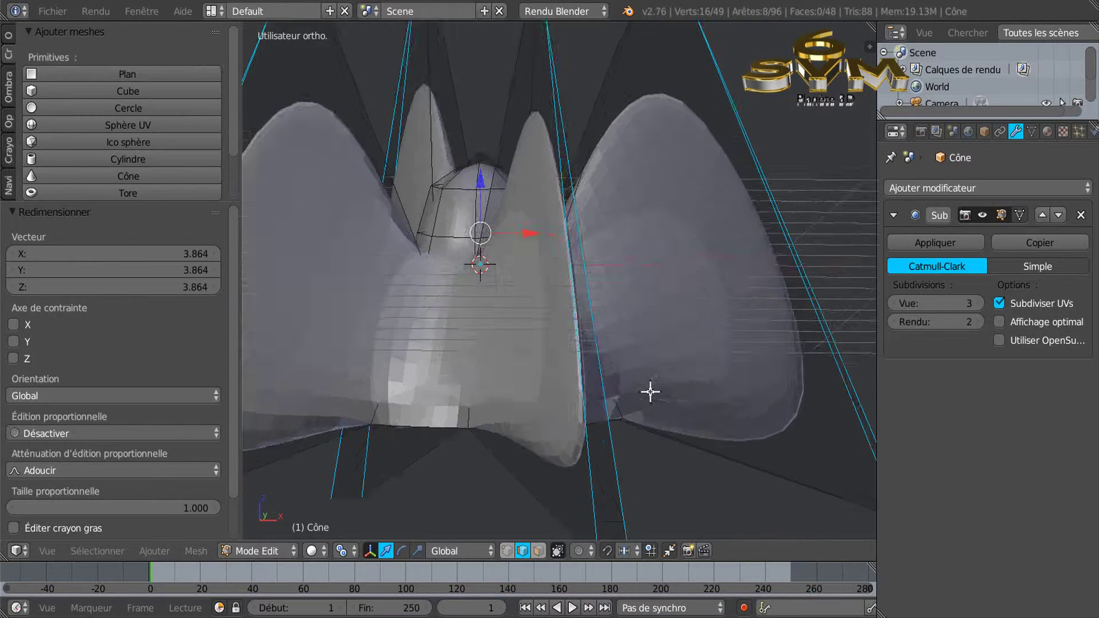
pyautogui.moveTo(650, 391); pyautogui.dragTo(520, 393, button='middle')
pyautogui.scroll(-1, 642, 371)
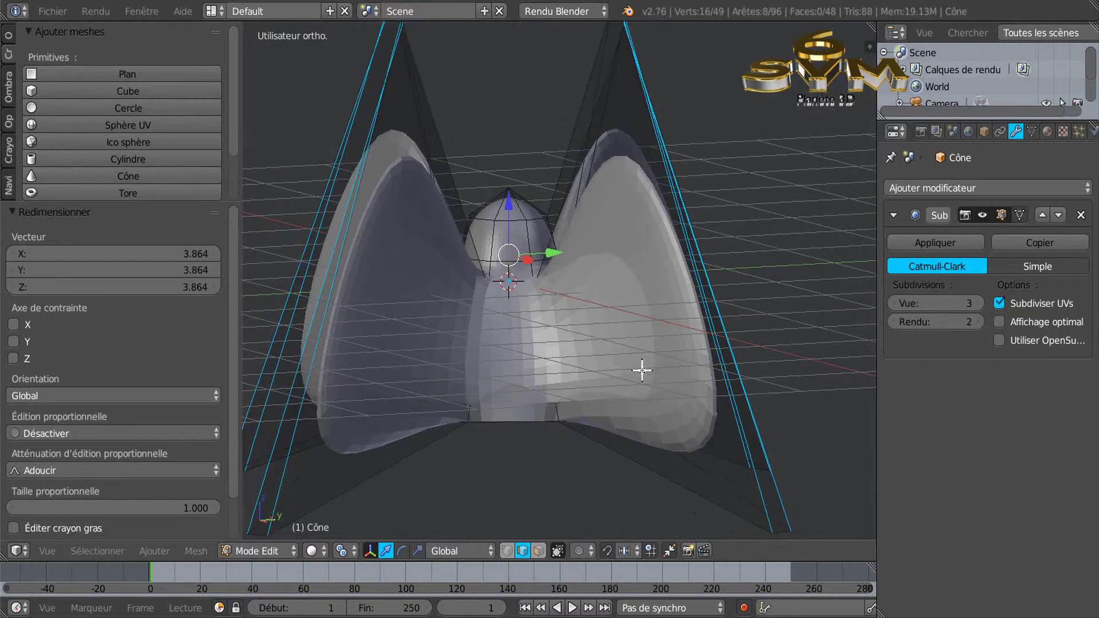
pyautogui.moveTo(592, 334); pyautogui.dragTo(662, 371, button='middle')
pyautogui.scroll(-1, 642, 377)
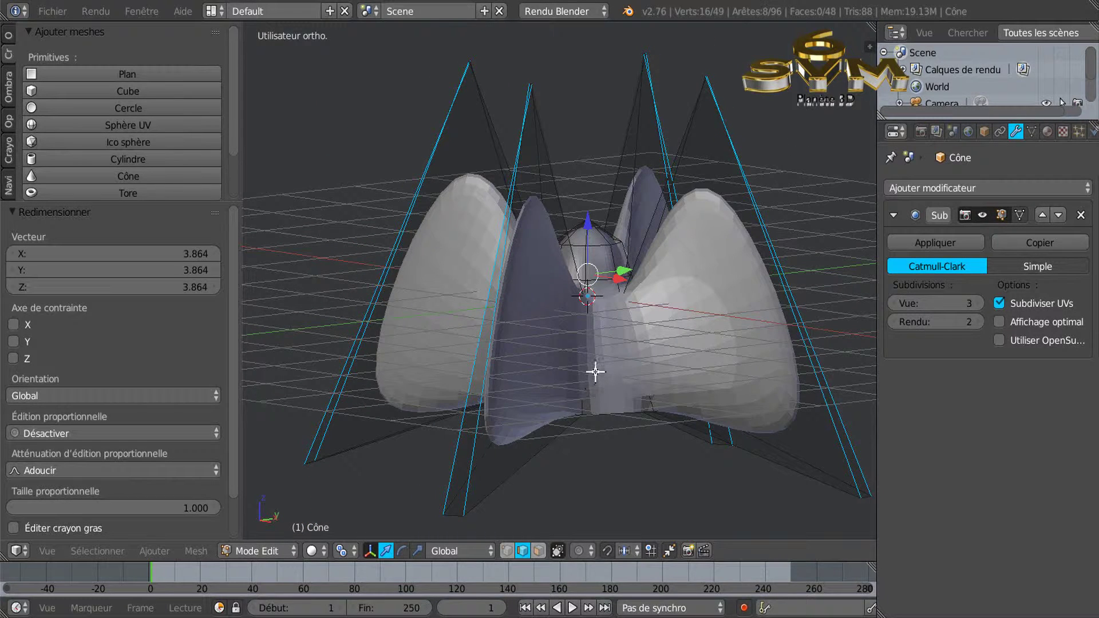
# Switch to Object Mode and apply smooth shading to the propeller
pyautogui.press('Tab')
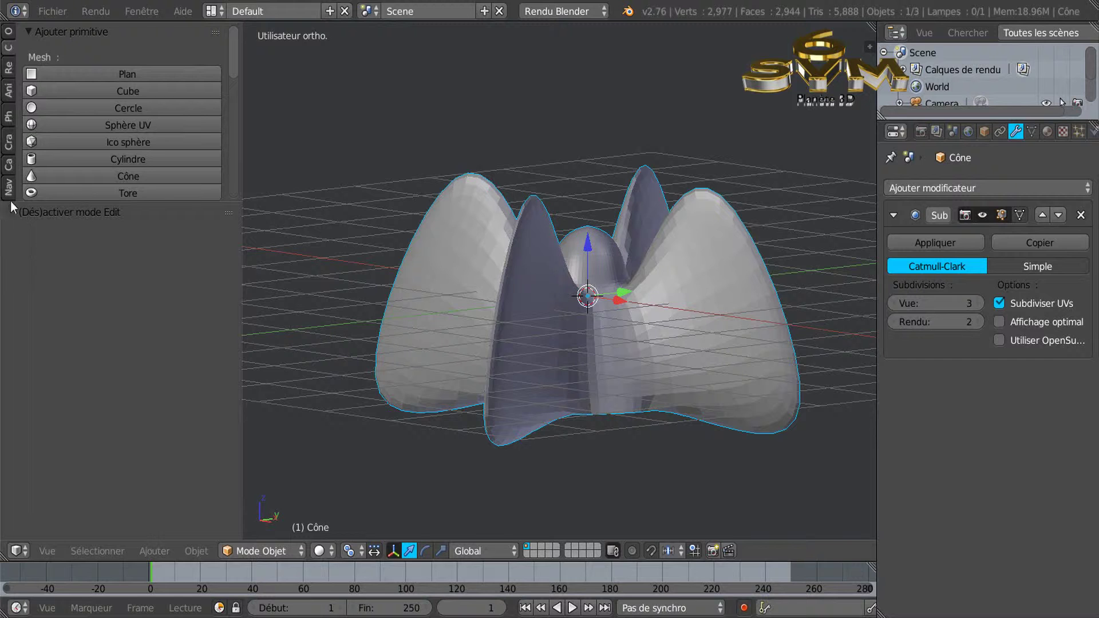
pyautogui.scroll(-8, 233, 58)
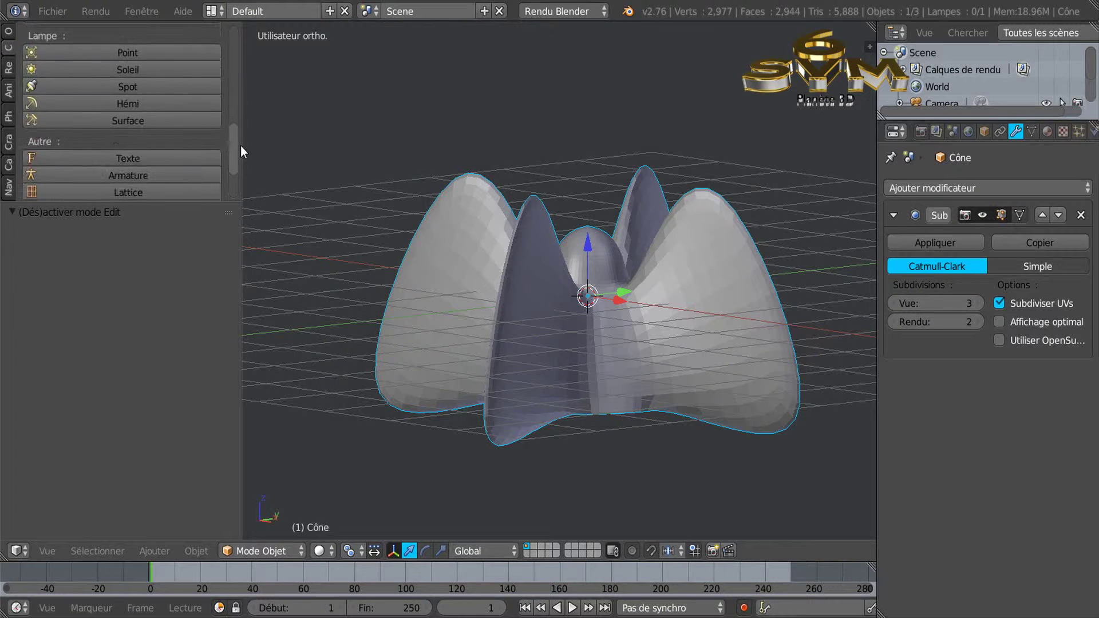
pyautogui.scroll(4, 238, 98)
pyautogui.scroll(-3, 238, 82)
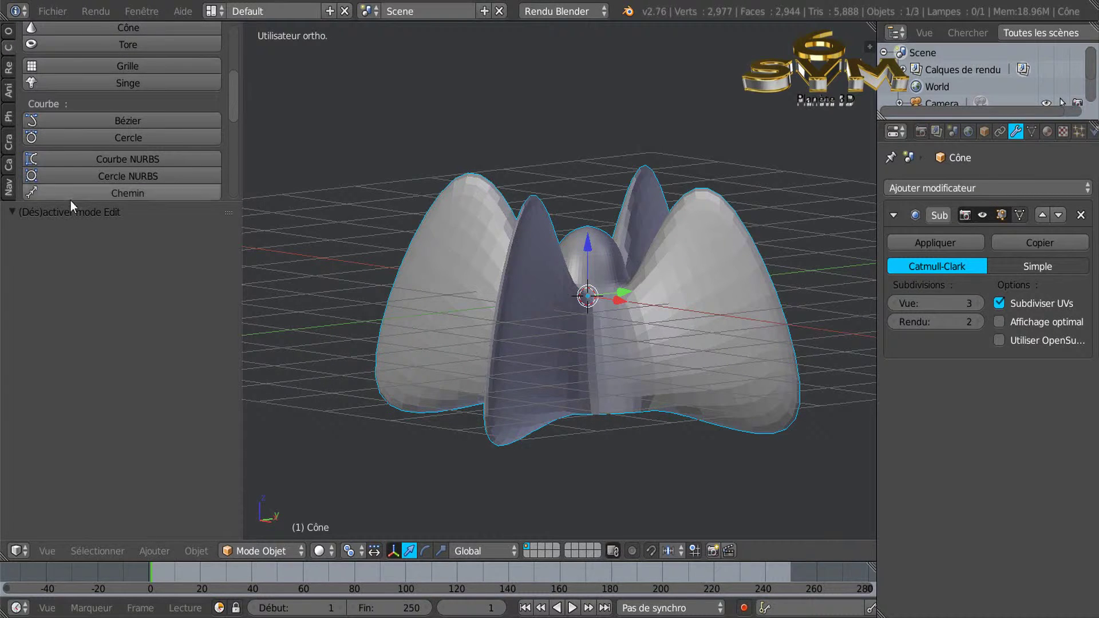
pyautogui.moveTo(73, 212); pyautogui.dragTo(64, 504)
pyautogui.click(8, 40)
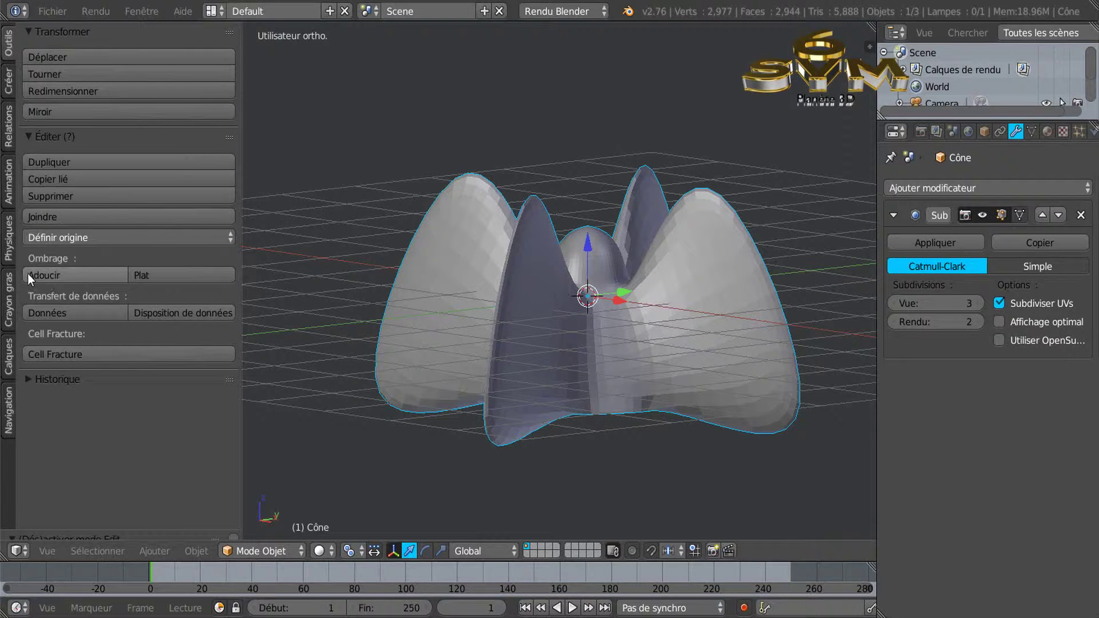
pyautogui.click(59, 272)
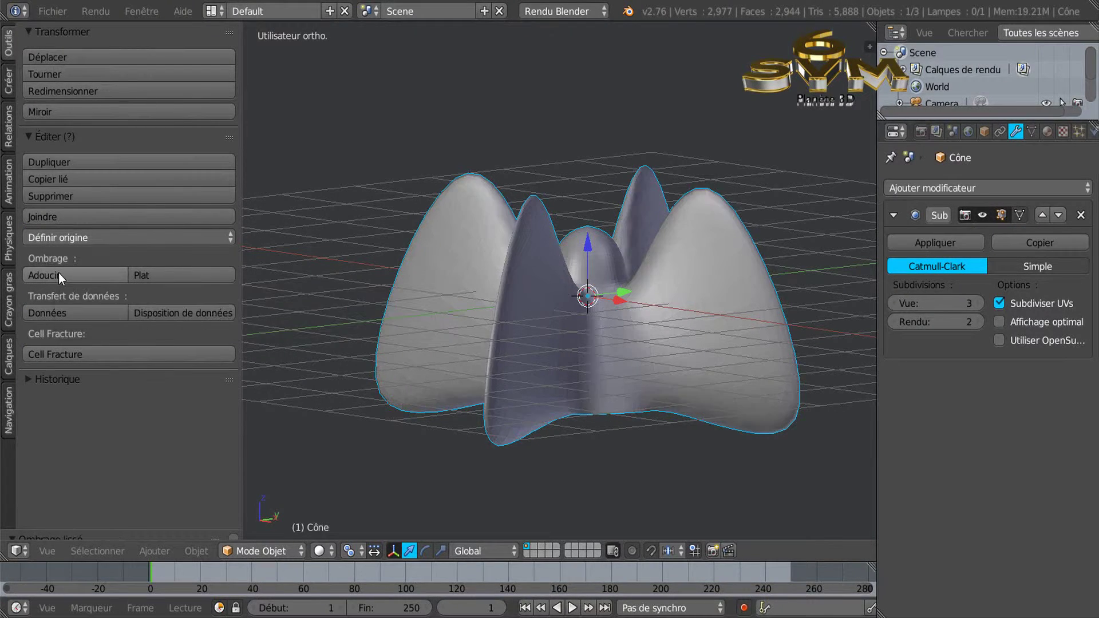
# Return to Edit Mode and examine the smoothed blades and the open hub base from below
pyautogui.press('Tab')
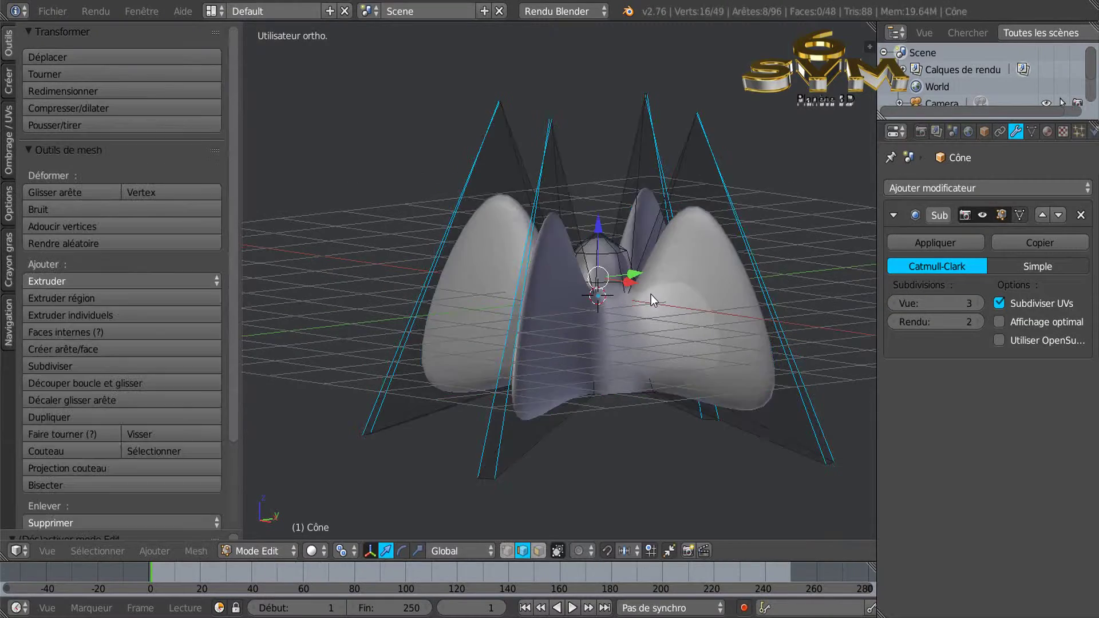
pyautogui.moveTo(651, 294); pyautogui.dragTo(616, 375, button='middle')
pyautogui.scroll(5, 629, 336)
pyautogui.scroll(-3, 629, 337)
pyautogui.scroll(-2, 616, 375)
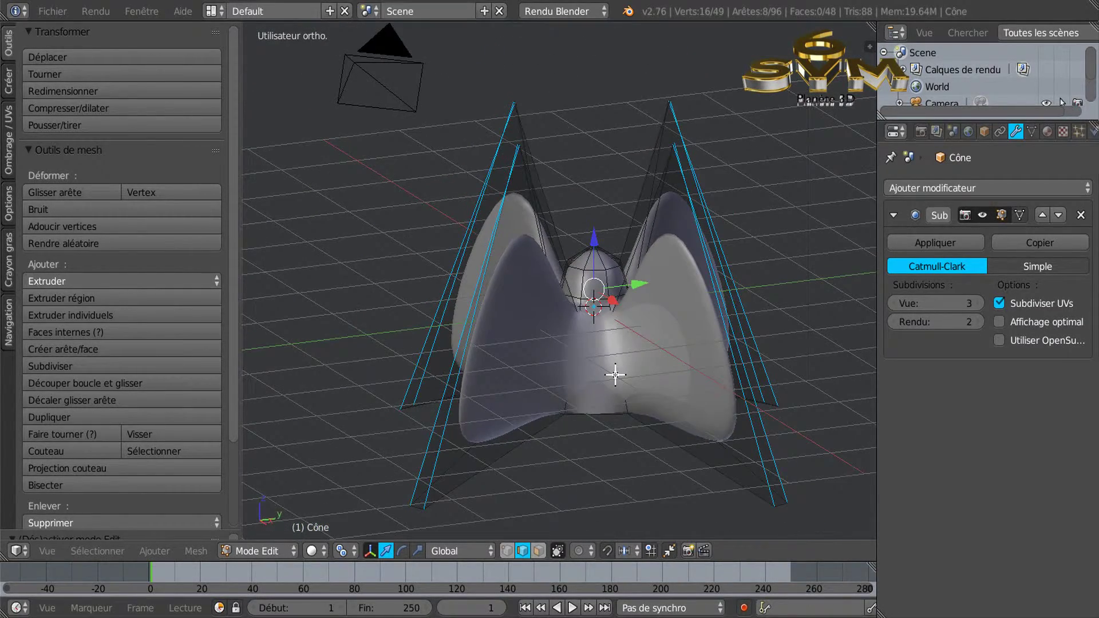
pyautogui.scroll(2, 616, 371)
pyautogui.moveTo(619, 344); pyautogui.dragTo(623, 293, button='middle')
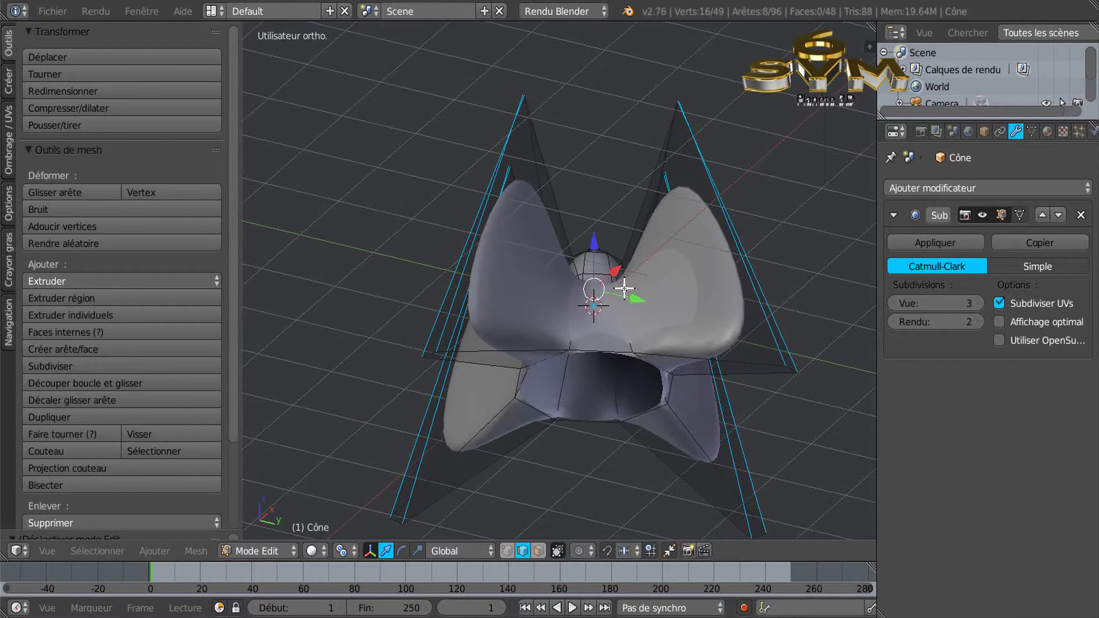
pyautogui.scroll(2, 612, 380)
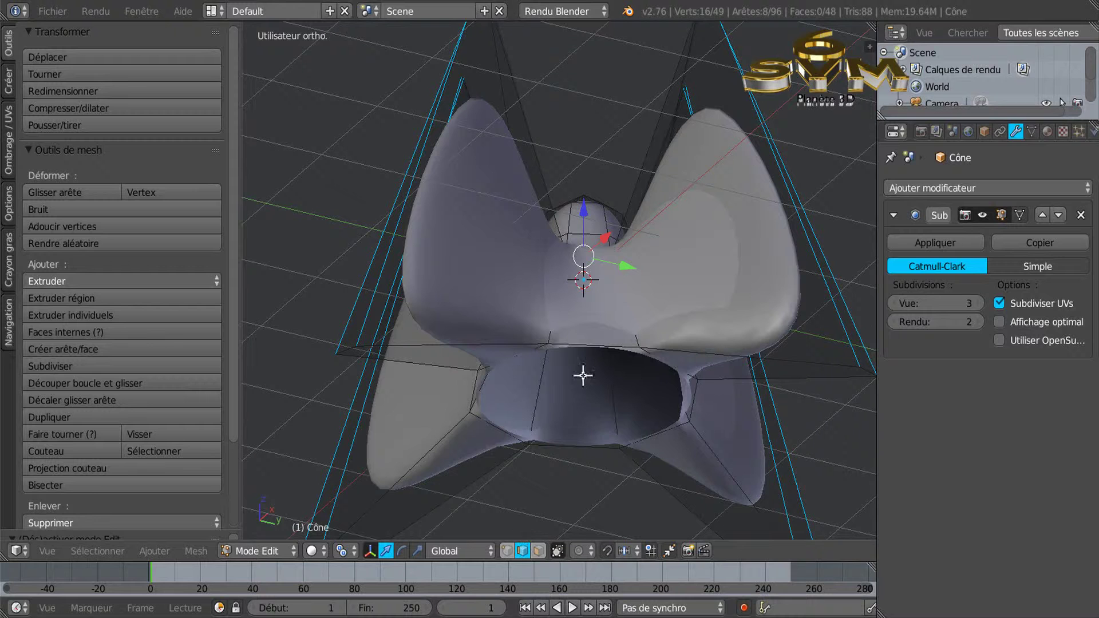
# Select the edge loop around the hub's open base and scale it down to narrow the opening
pyautogui.keyDown('alt'); pyautogui.rightClick(607, 343); pyautogui.keyUp('alt')
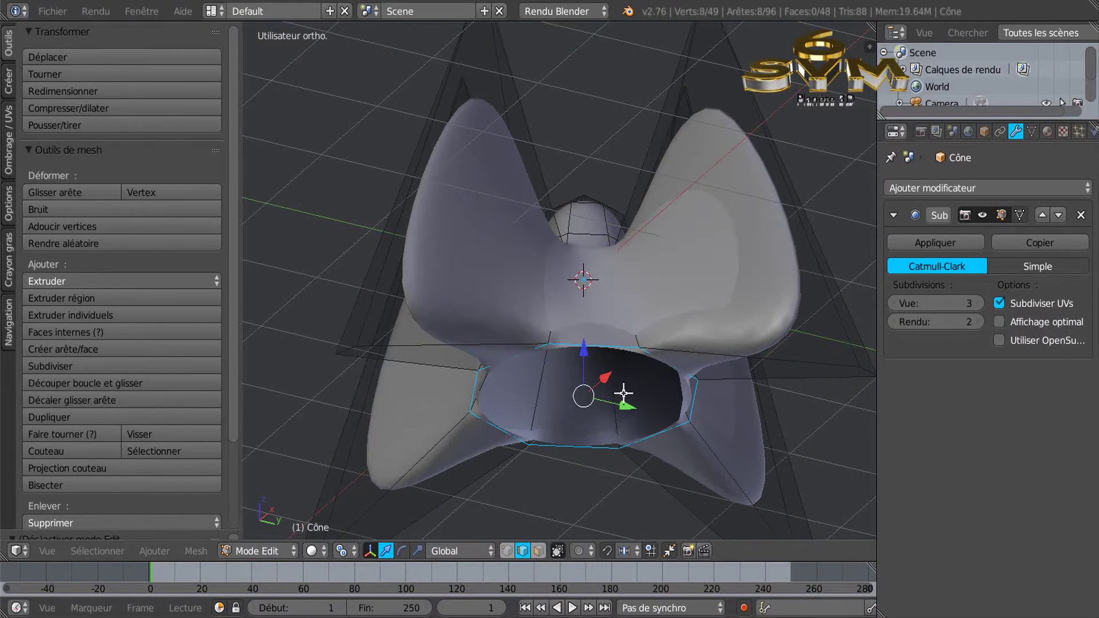
pyautogui.moveTo(624, 394); pyautogui.dragTo(621, 407, button='middle')
pyautogui.scroll(-1, 658, 451)
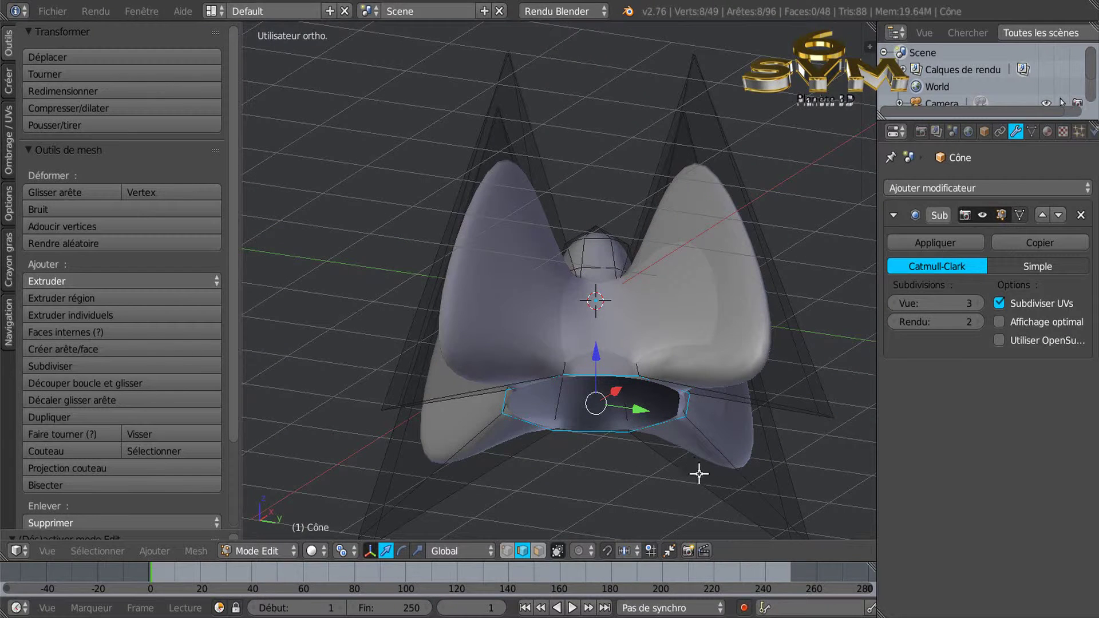
pyautogui.press('s')
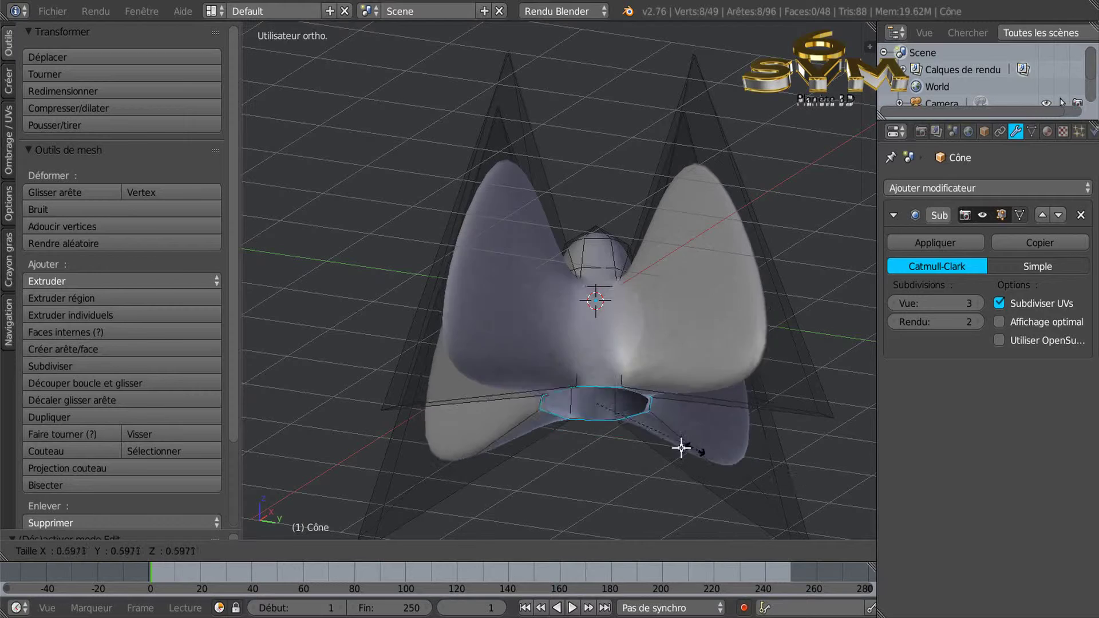
pyautogui.click(757, 485)
# Examine the narrowed hub opening and its inner geometry from below in solid and wireframe display
pyautogui.moveTo(733, 424); pyautogui.dragTo(710, 319, button='middle')
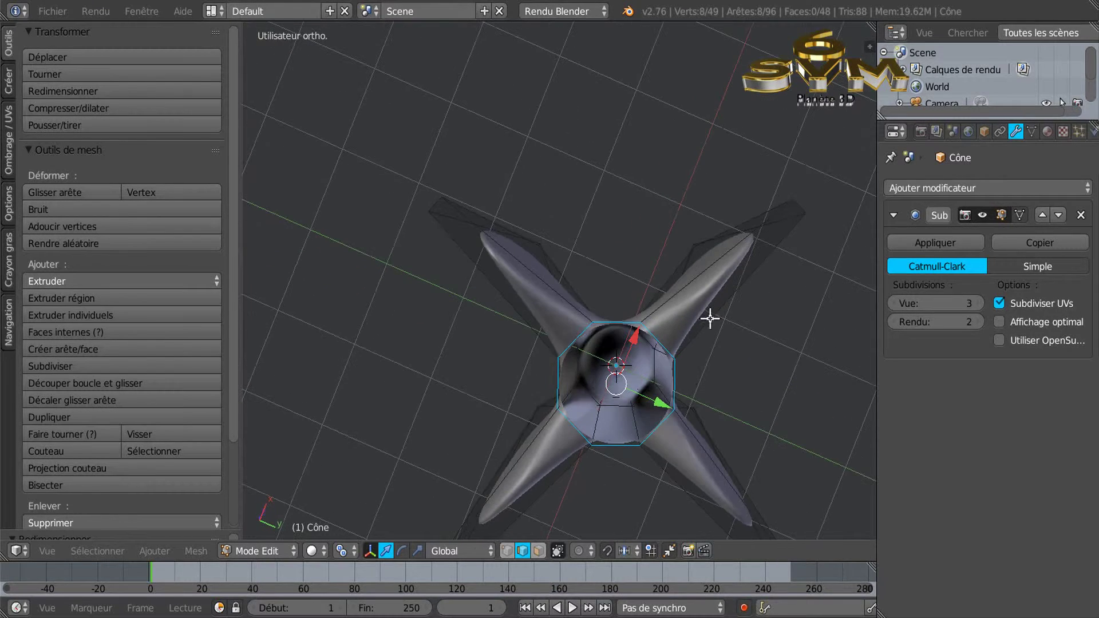
pyautogui.scroll(4, 640, 372)
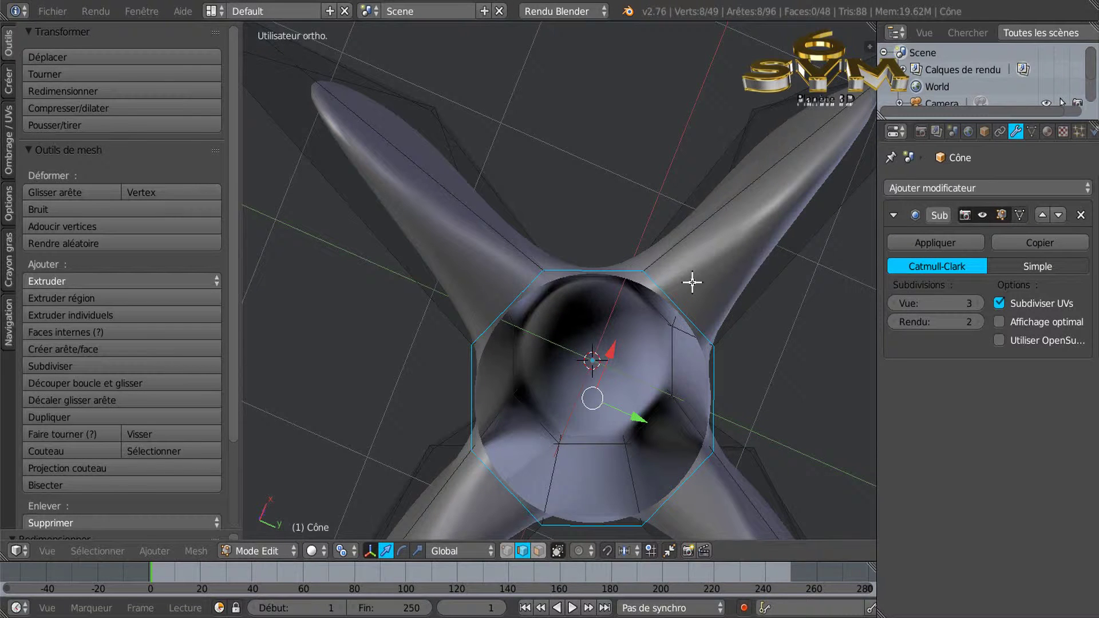
pyautogui.scroll(-1, 692, 282)
pyautogui.moveTo(691, 306)
pyautogui.mouseDown(button='middle')
pyautogui.moveTo(704, 358)
pyautogui.moveTo(704, 316)
pyautogui.mouseUp(button='middle')
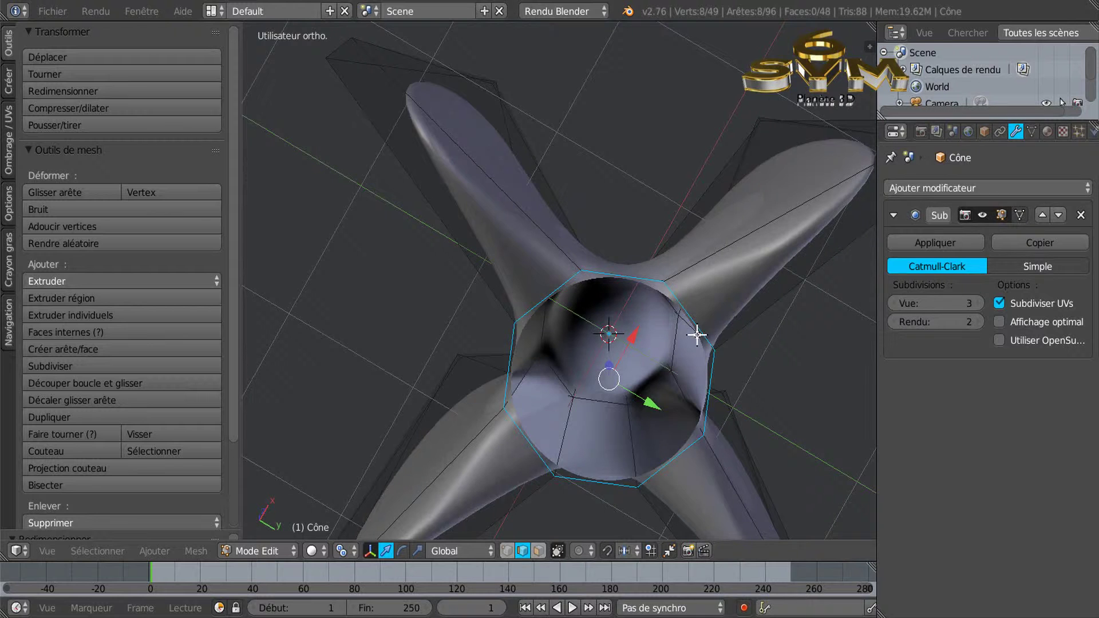
pyautogui.press('z')
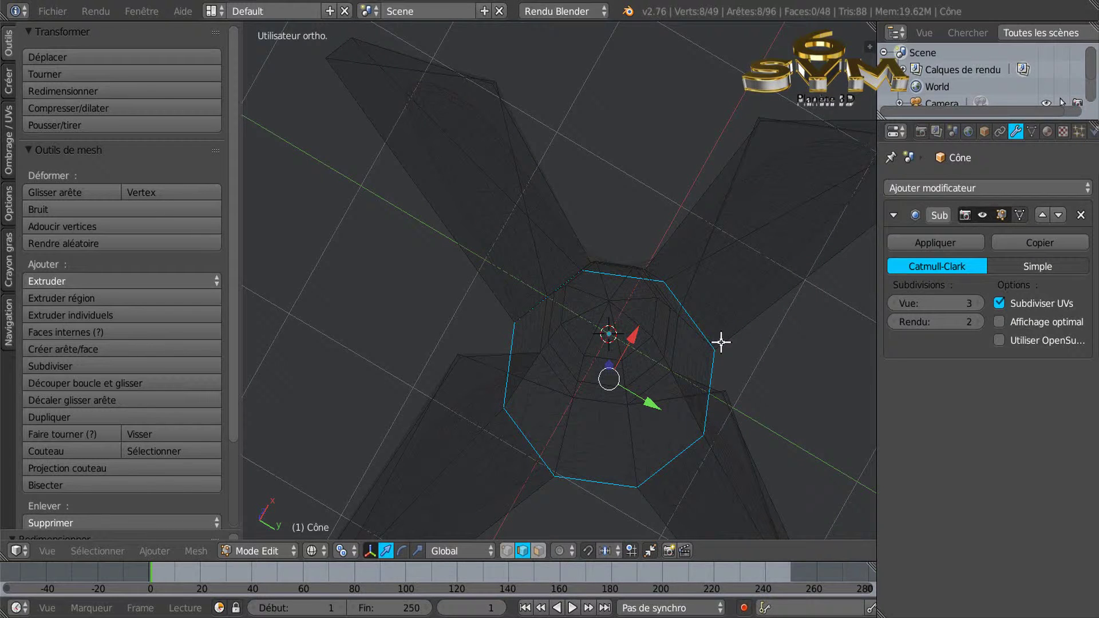
pyautogui.press('z')
pyautogui.moveTo(722, 342); pyautogui.dragTo(740, 387, button='middle')
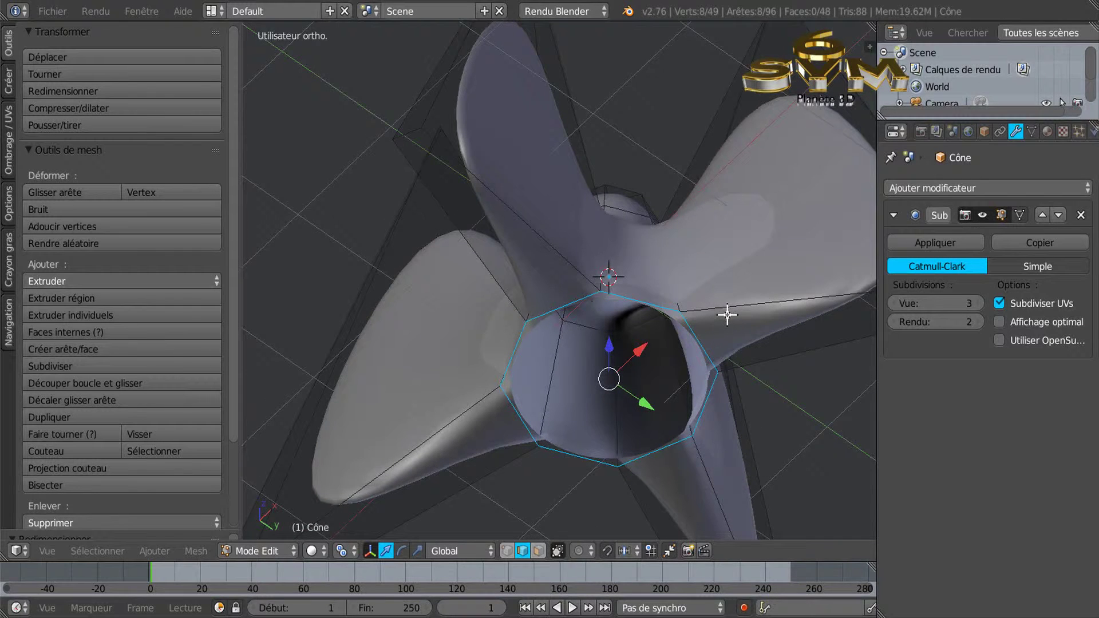
# Insert a loop cut on each of two blades and slide both cuts to the roots beside the hub
pyautogui.hotkey('ctrl', 'r')
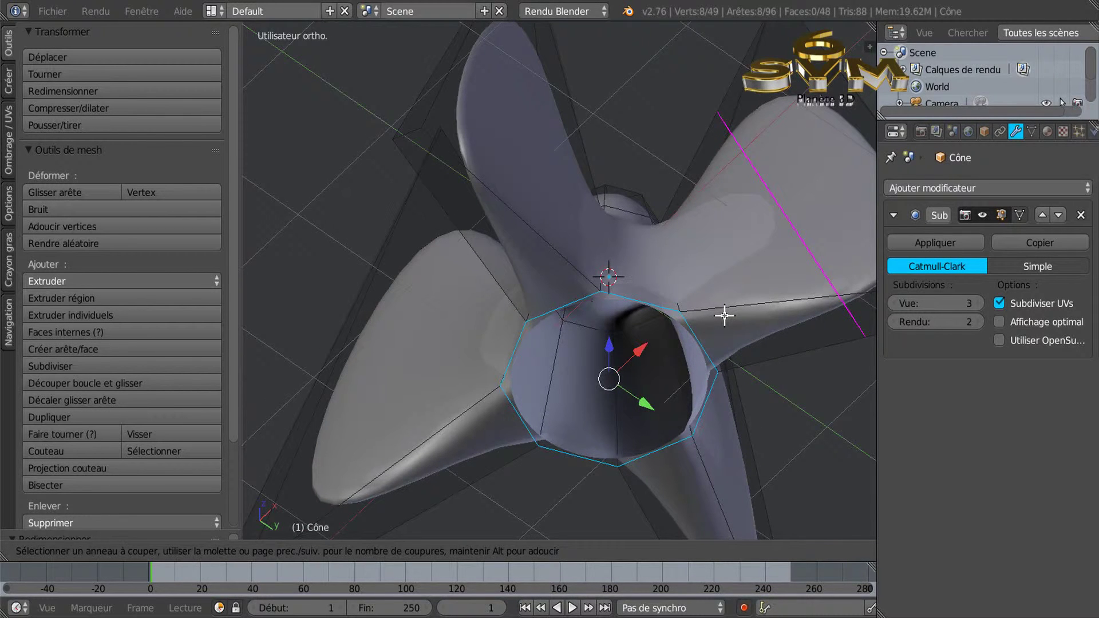
pyautogui.click(725, 315)
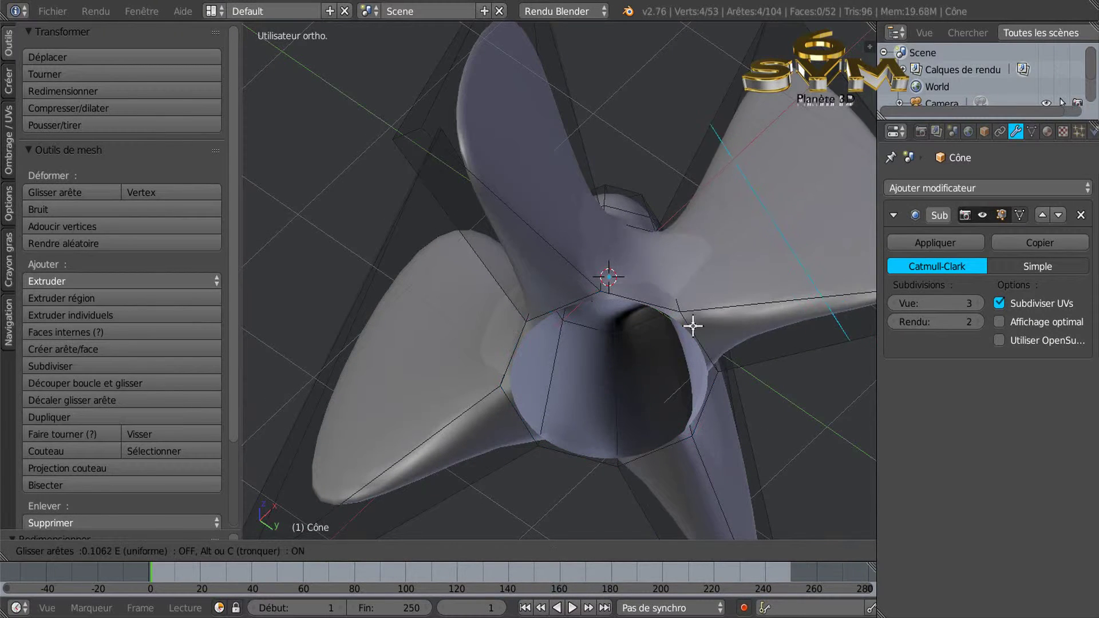
pyautogui.click(591, 373)
pyautogui.moveTo(664, 383); pyautogui.dragTo(567, 355, button='middle')
pyautogui.moveTo(559, 393)
pyautogui.mouseDown(button='middle')
pyautogui.moveTo(559, 432)
pyautogui.moveTo(556, 385)
pyautogui.mouseUp(button='middle')
pyautogui.hotkey('ctrl', 'r')
pyautogui.click(567, 388)
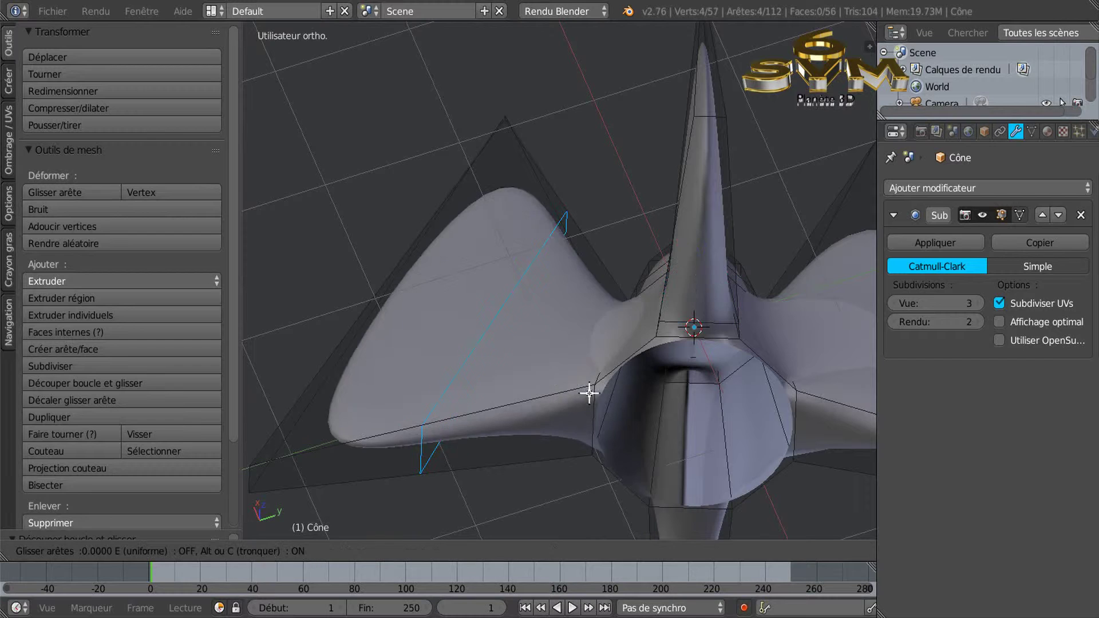
pyautogui.click(734, 388)
# Add loop cuts to the remaining two blades and slide them close against the hub
pyautogui.hotkey('ctrl', 'r')
pyautogui.click(853, 405)
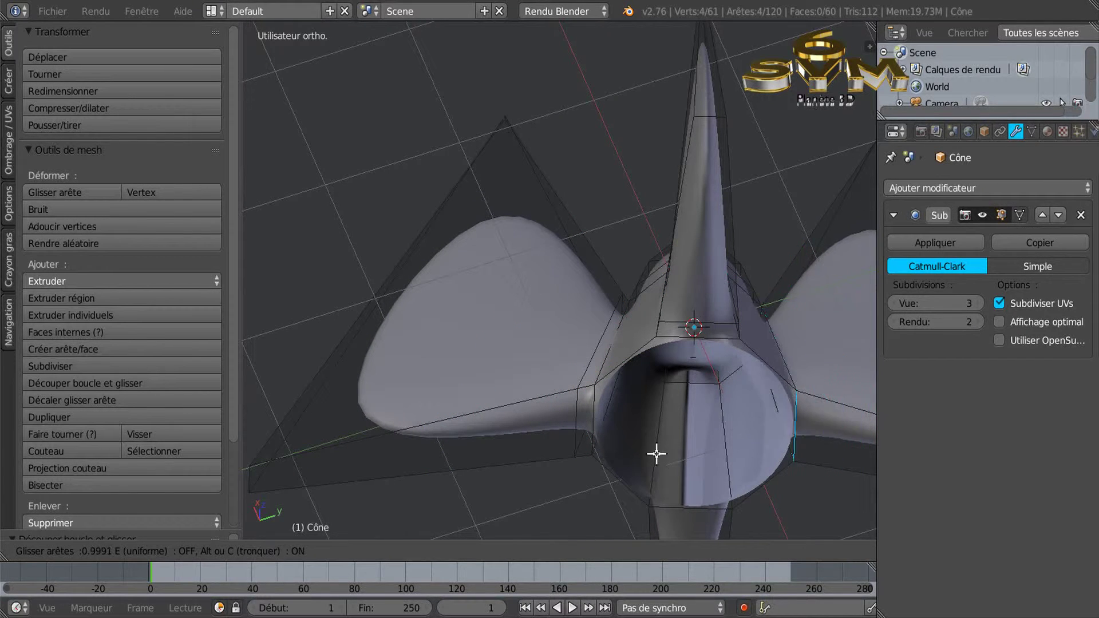
pyautogui.click(674, 452)
pyautogui.hotkey('ctrl', 'space')
pyautogui.moveTo(724, 435); pyautogui.dragTo(730, 385, button='middle')
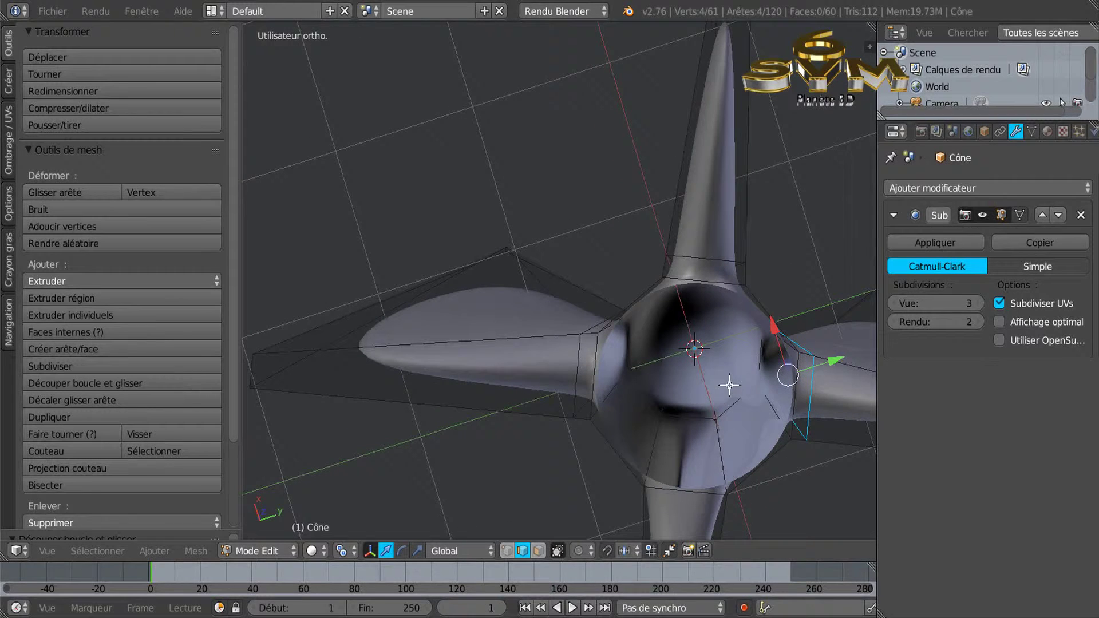
pyautogui.moveTo(729, 447); pyautogui.dragTo(701, 385, button='middle')
pyautogui.hotkey('ctrl', 'r')
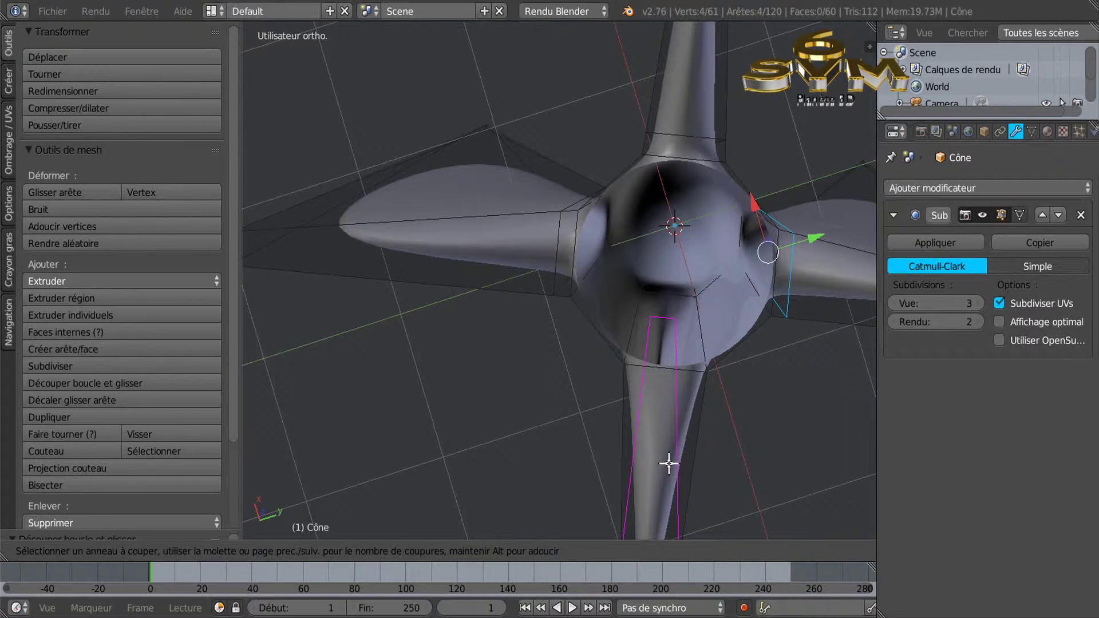
pyautogui.click(668, 459)
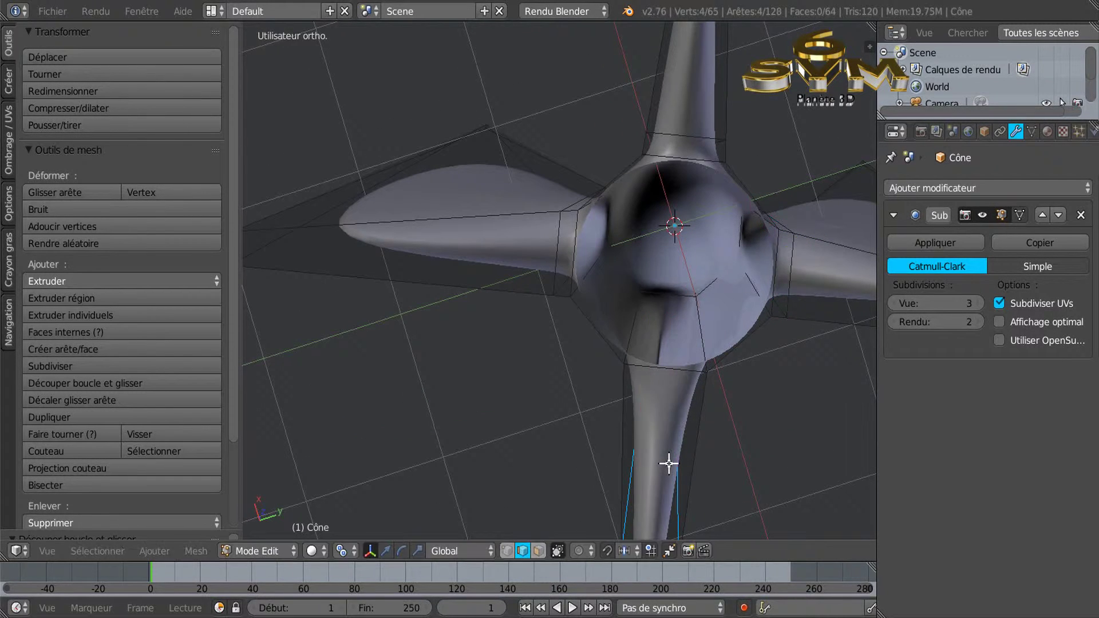
pyautogui.click(721, 289)
# Select the lower root edges of all four blades and scale them to about 0.466 around their individual origins
pyautogui.rightClick(564, 245)
pyautogui.keyDown('shift'); pyautogui.rightClick(680, 125); pyautogui.keyUp('shift')
pyautogui.keyDown('shift'); pyautogui.rightClick(787, 243); pyautogui.keyUp('shift')
pyautogui.keyDown('shift'); pyautogui.rightClick(679, 377); pyautogui.keyUp('shift')
pyautogui.moveTo(677, 386); pyautogui.dragTo(821, 485, button='middle')
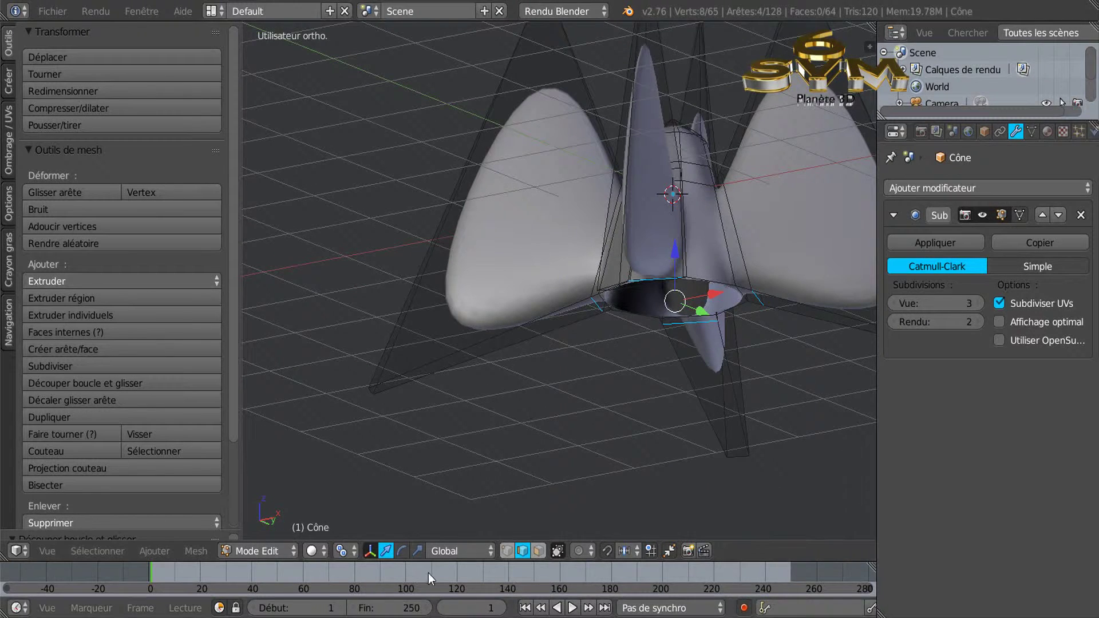
pyautogui.click(342, 551)
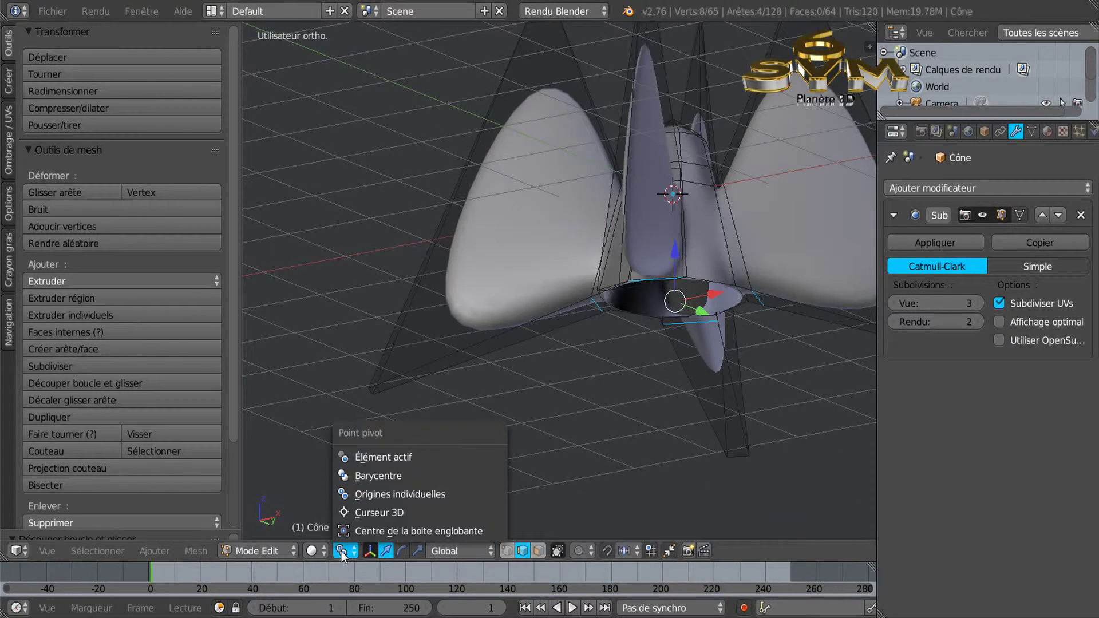
pyautogui.click(380, 496)
pyautogui.moveTo(783, 495); pyautogui.dragTo(777, 358, button='middle')
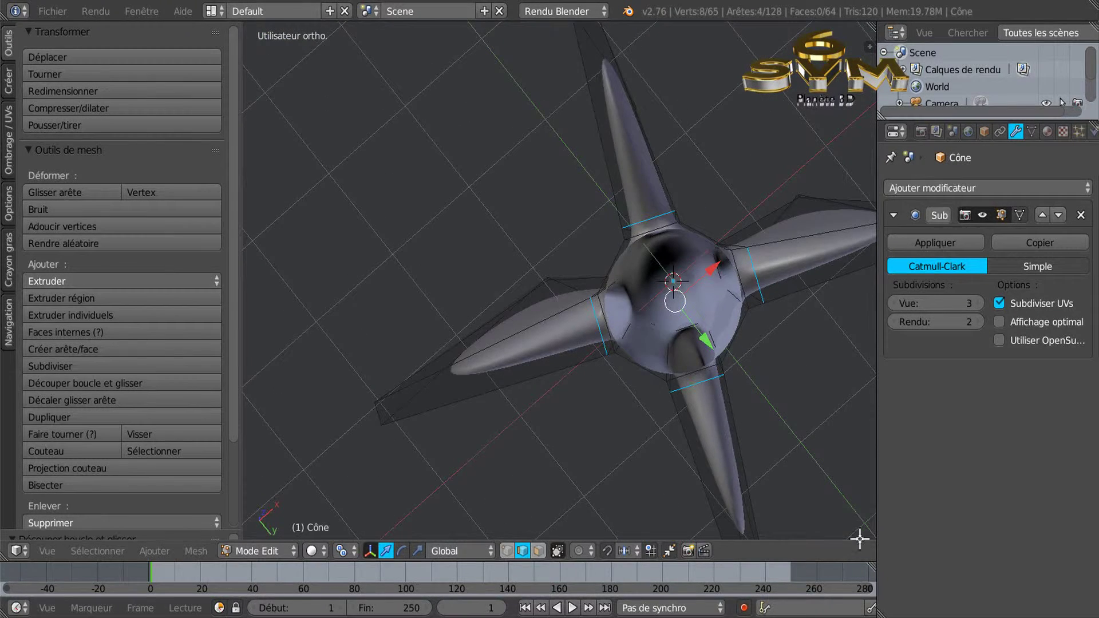
pyautogui.press('s')
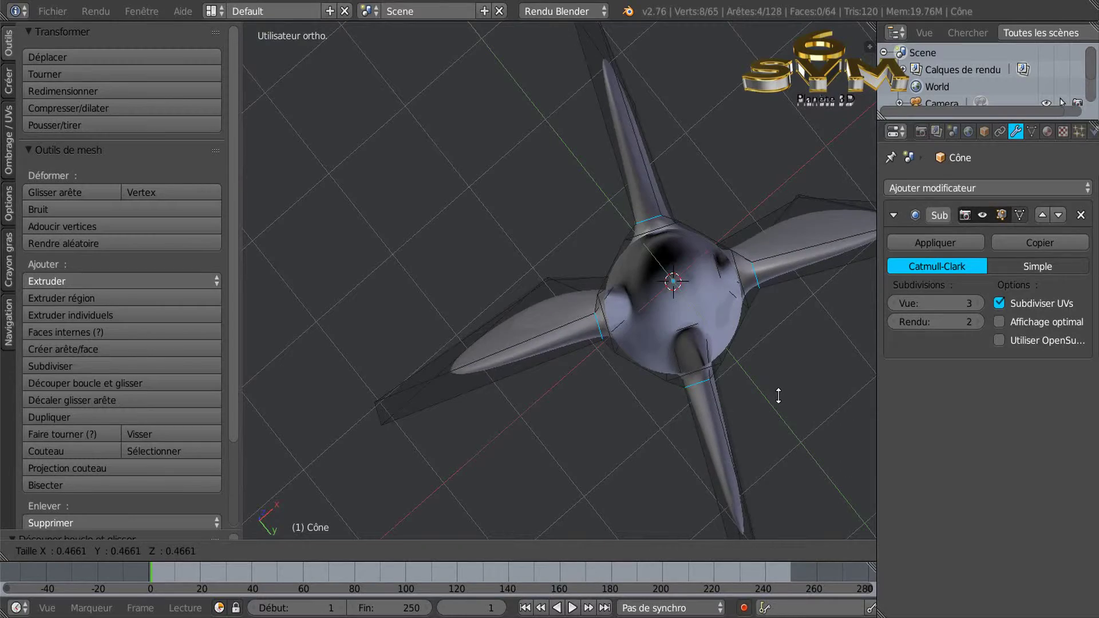
pyautogui.click(779, 396)
# Select the hub's base edge loop and extrude it slightly inward by scaling to form a thin rim
pyautogui.moveTo(777, 388); pyautogui.dragTo(584, 335, button='middle')
pyautogui.scroll(3, 683, 327)
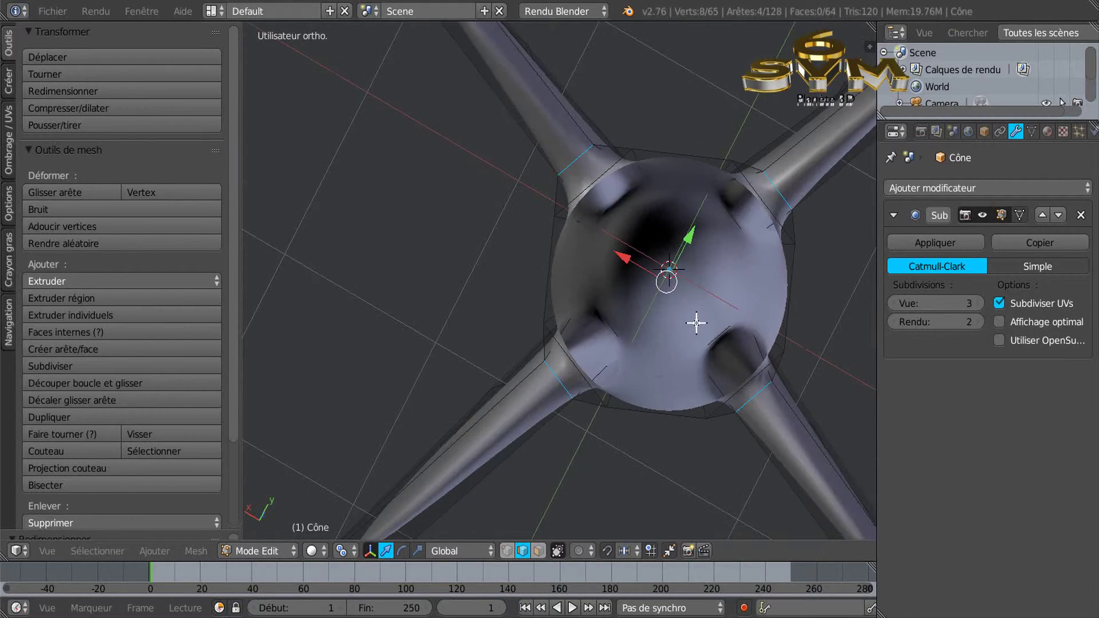
pyautogui.moveTo(790, 355); pyautogui.dragTo(661, 330, button='middle')
pyautogui.keyDown('alt'); pyautogui.rightClick(622, 199); pyautogui.keyUp('alt')
pyautogui.scroll(-1, 648, 261)
pyautogui.scroll(-1, 660, 308)
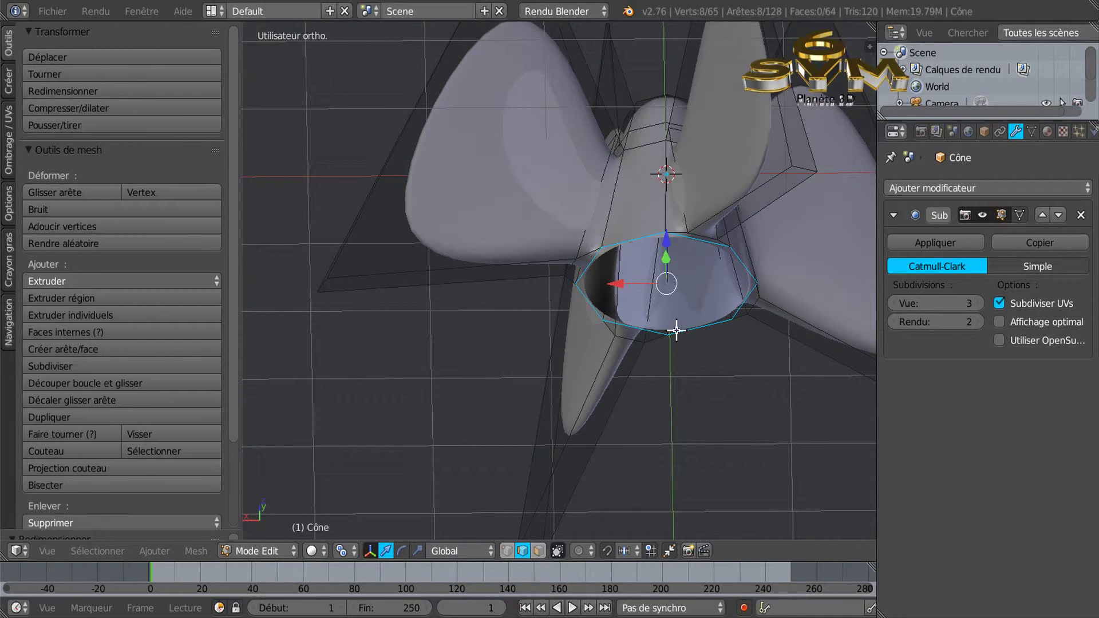
pyautogui.moveTo(680, 289); pyautogui.dragTo(690, 324, button='middle')
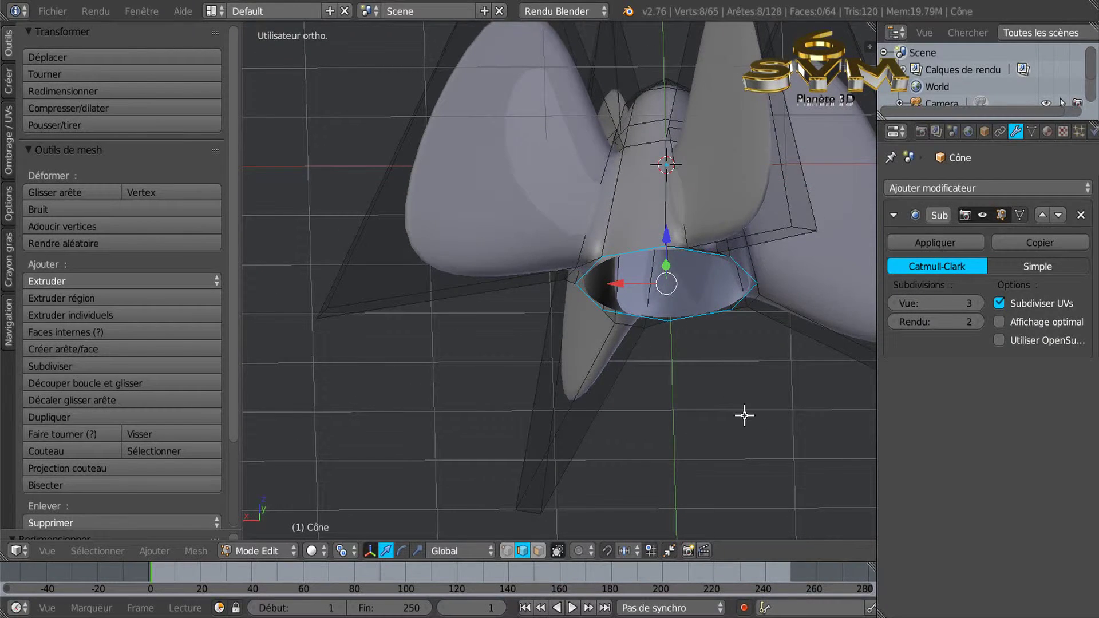
pyautogui.press('e')
pyautogui.press('s')
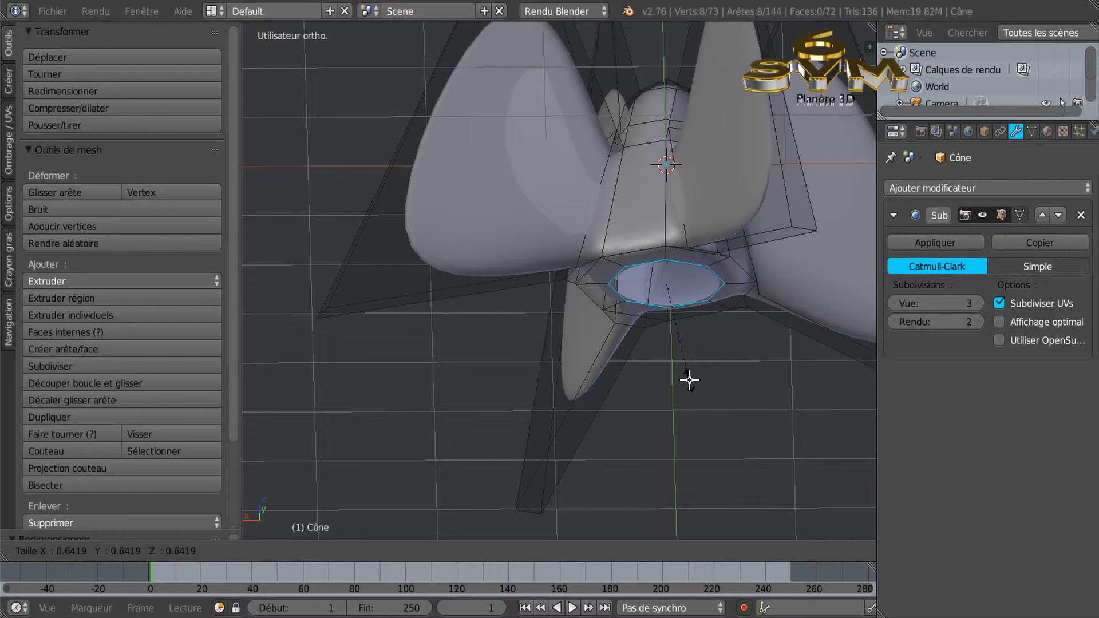
pyautogui.click(749, 396)
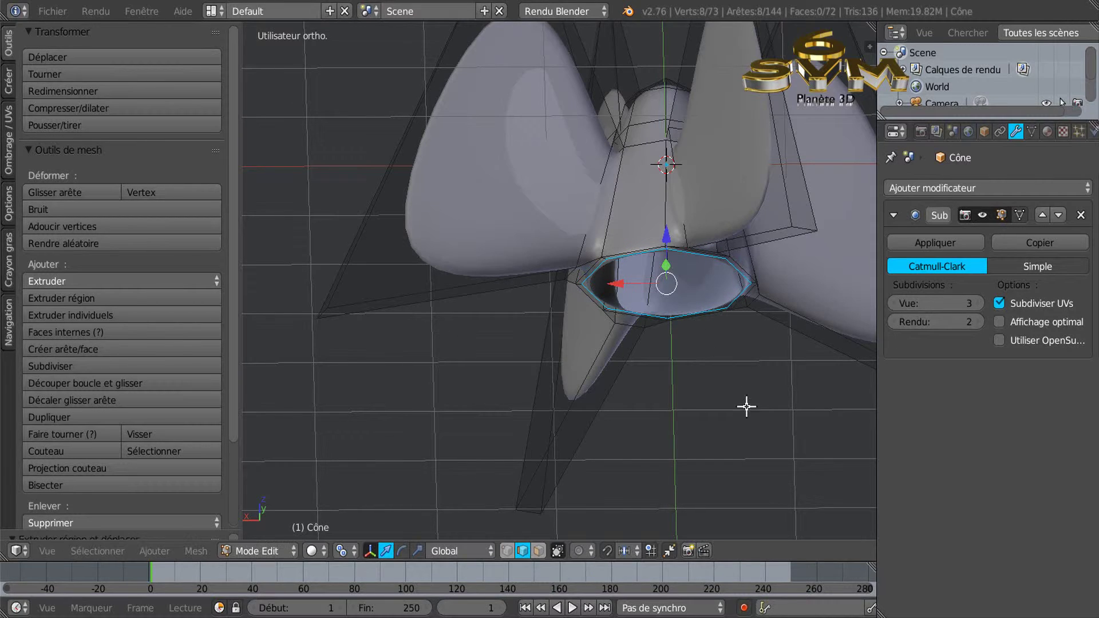
# Extrude the inner rim again and scale it to about 0.338, leaving a small central hole in the base
pyautogui.press('e')
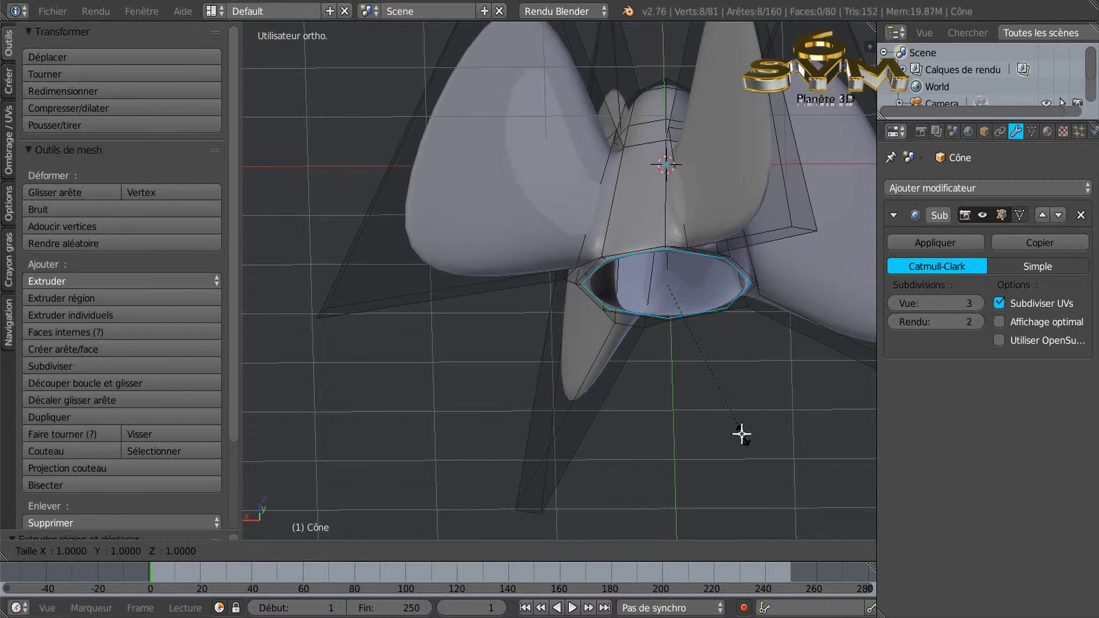
pyautogui.press('s')
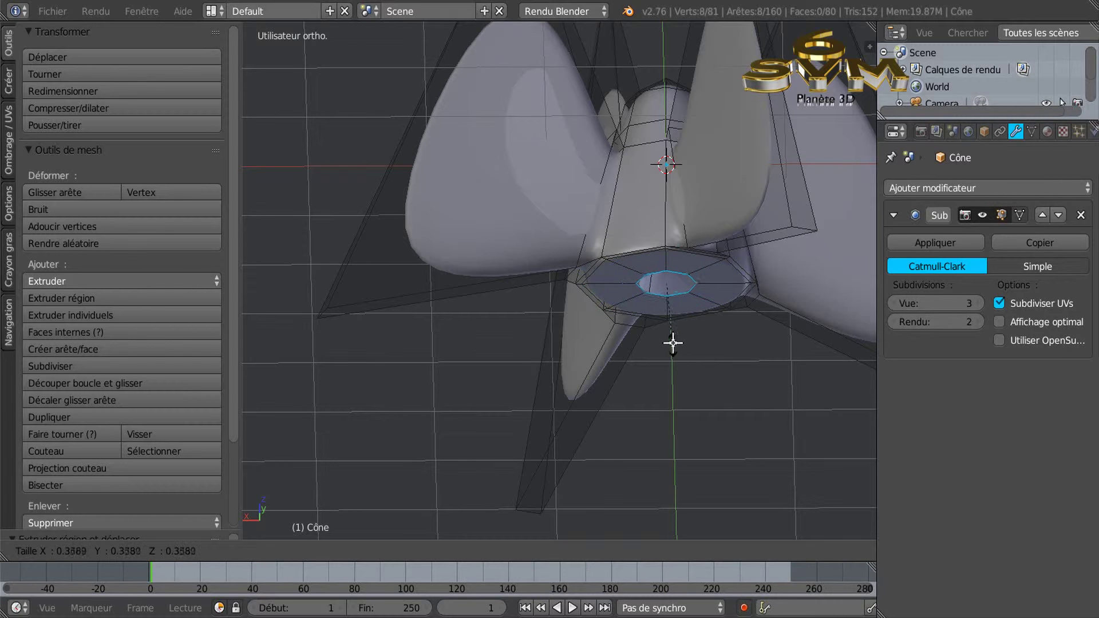
pyautogui.click(672, 342)
# Extrude the central hole's edge twice and pull it far down along Z to form a long shaft below the hub
pyautogui.scroll(-2, 672, 342)
pyautogui.moveTo(678, 336); pyautogui.dragTo(704, 389, button='middle')
pyautogui.press('e')
pyautogui.click(704, 388)
pyautogui.moveTo(671, 252); pyautogui.dragTo(652, 481)
pyautogui.press('e')
pyautogui.click(672, 256)
pyautogui.scroll(-1, 655, 486)
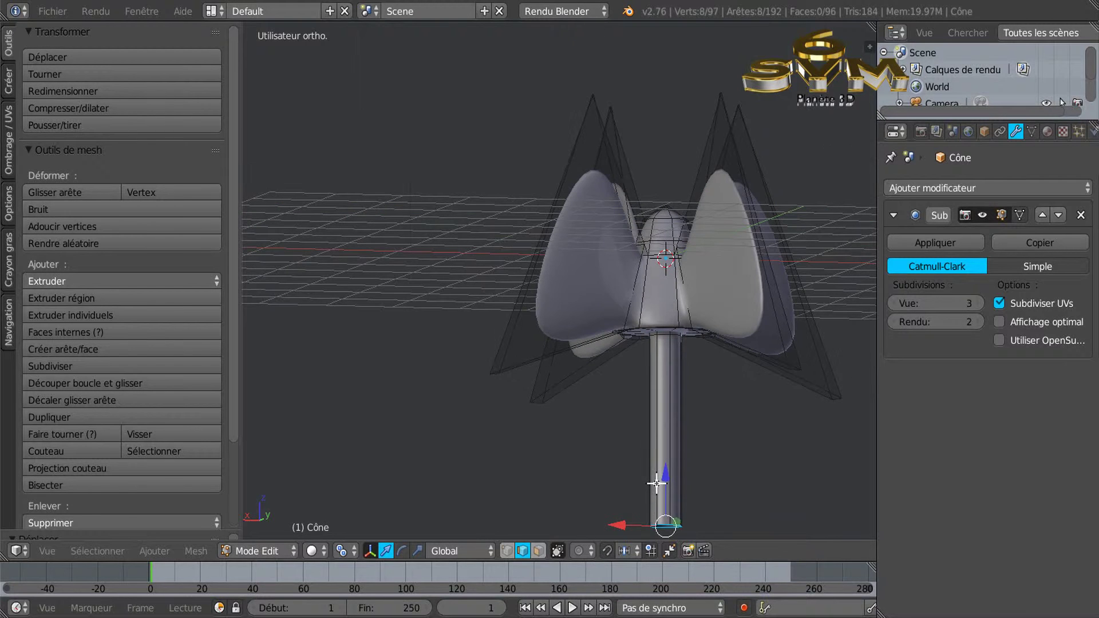
# Extrude the shaft's lower end in place and move the new edge ring slightly down along Z
pyautogui.keyDown('shift'); pyautogui.moveTo(728, 502); pyautogui.dragTo(714, 363, button='middle'); pyautogui.keyUp('shift')
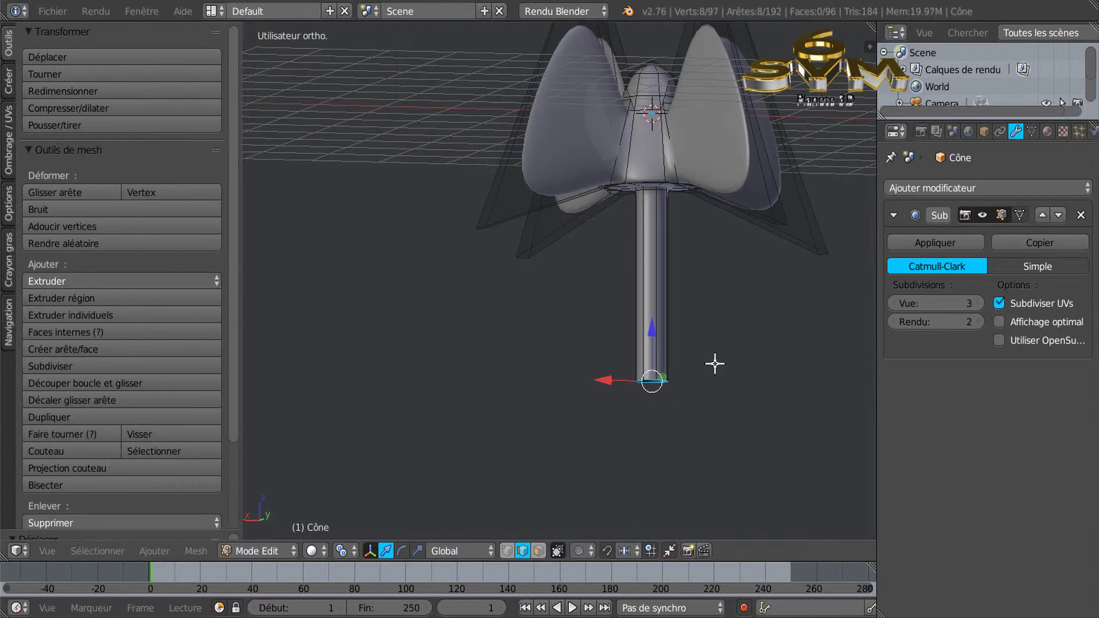
pyautogui.press('e')
pyautogui.rightClick(708, 390)
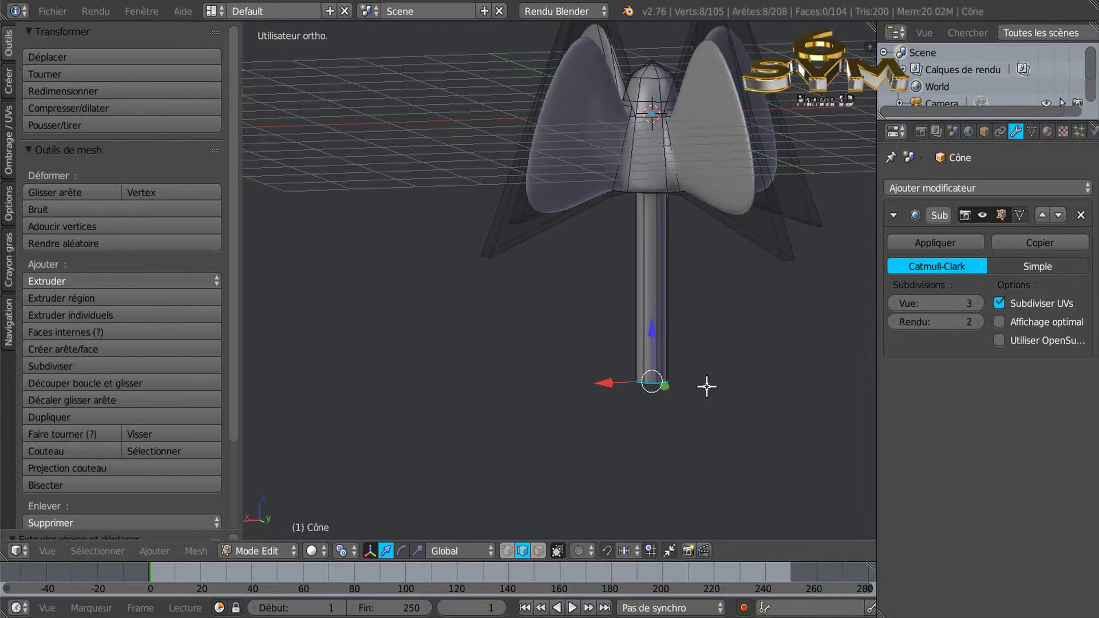
pyautogui.moveTo(654, 336); pyautogui.dragTo(653, 343)
pyautogui.scroll(5, 652, 401)
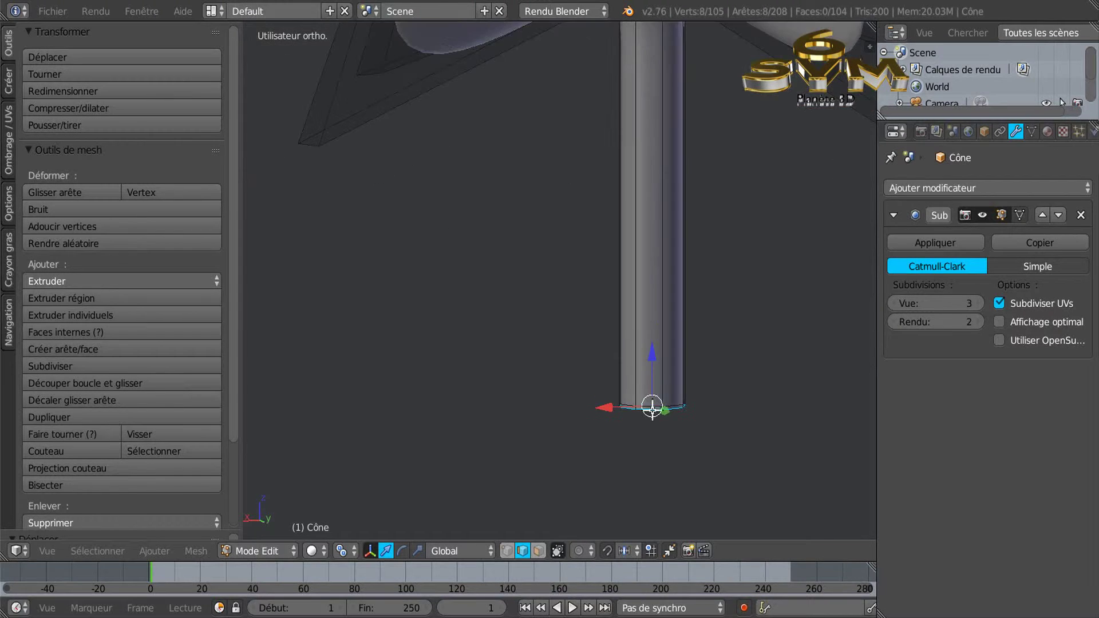
pyautogui.scroll(-4, 670, 376)
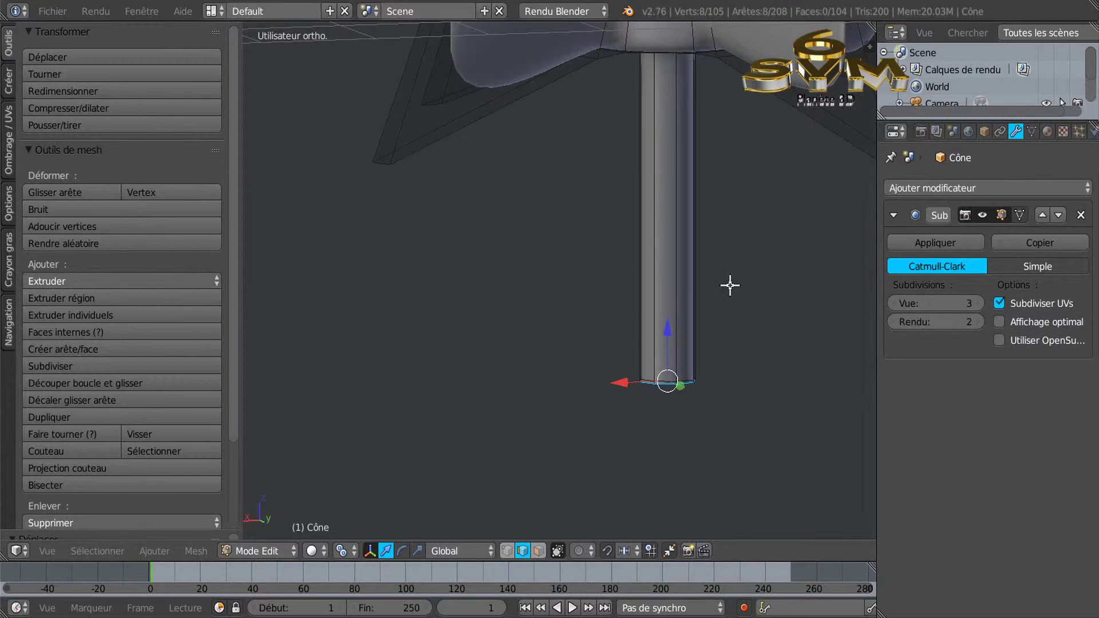
# Examine the joint between shaft and hub base, the full shaft and the blade roots from several angles
pyautogui.keyDown('shift'); pyautogui.moveTo(730, 274); pyautogui.dragTo(720, 412, button='middle'); pyautogui.keyUp('shift')
pyautogui.scroll(3, 651, 244)
pyautogui.moveTo(651, 240); pyautogui.dragTo(667, 172, button='middle')
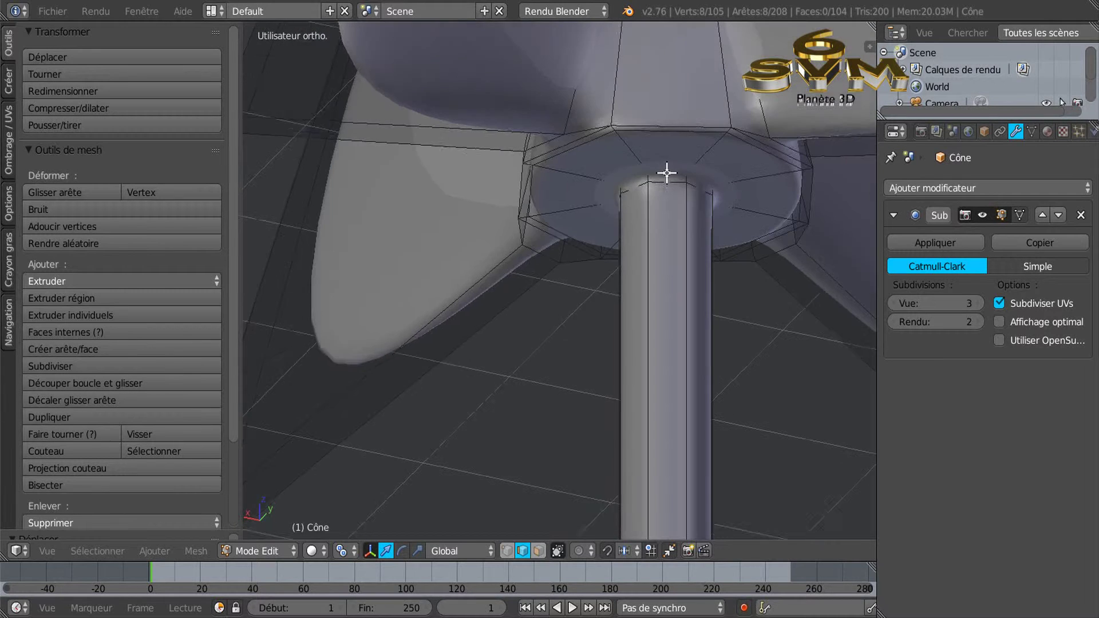
pyautogui.scroll(1, 665, 192)
pyautogui.scroll(-2, 667, 192)
pyautogui.scroll(1, 668, 191)
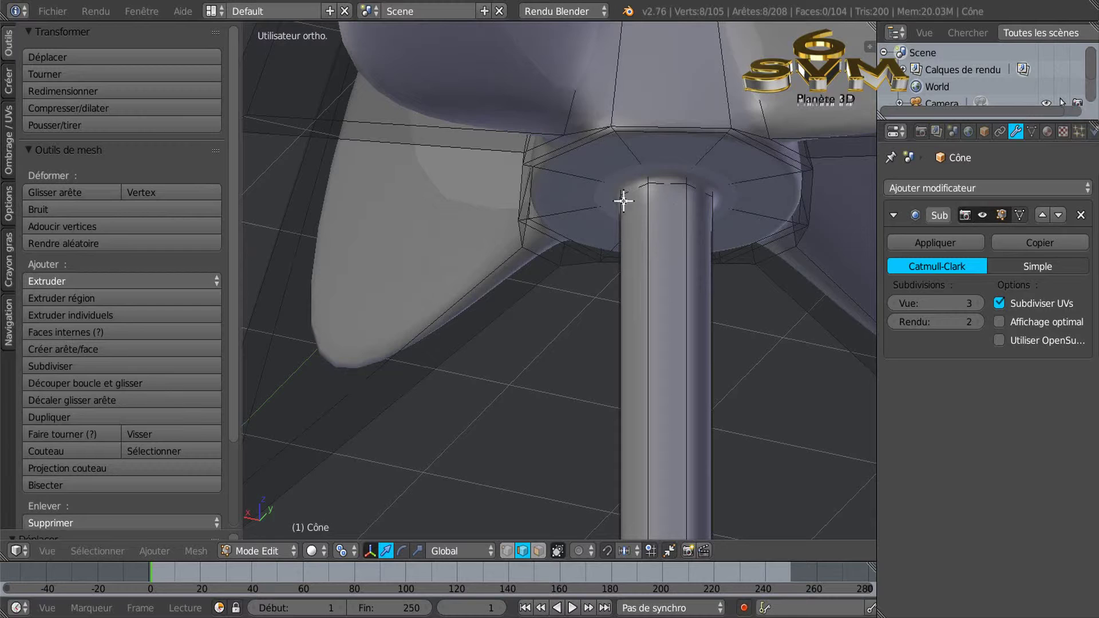
pyautogui.scroll(-6, 682, 181)
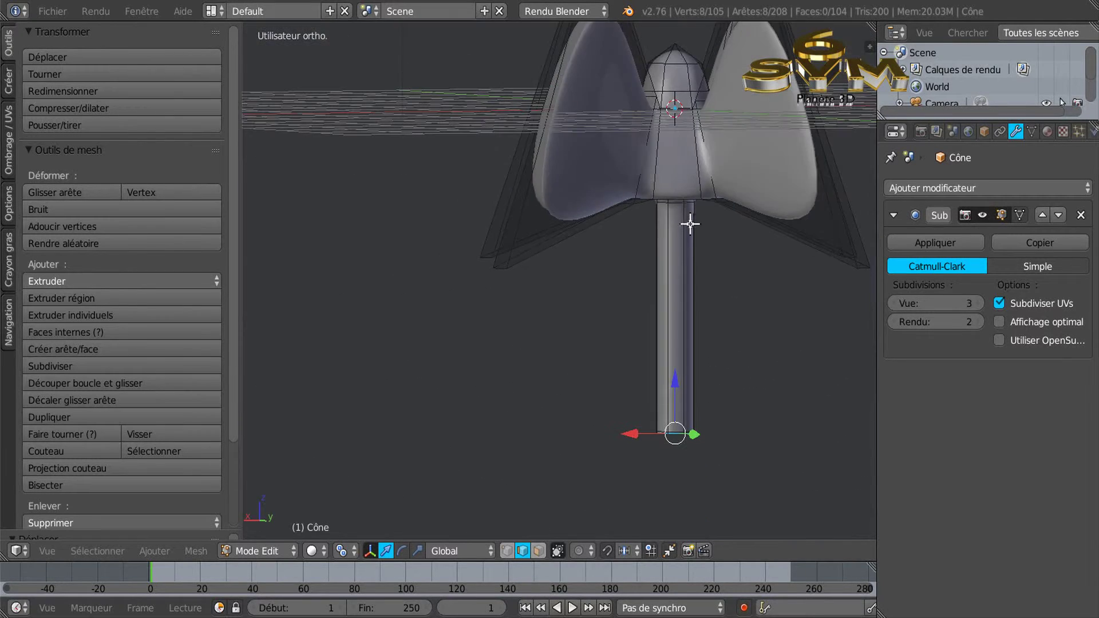
pyautogui.scroll(1, 760, 242)
pyautogui.moveTo(760, 242); pyautogui.dragTo(780, 283, button='middle')
pyautogui.moveTo(707, 260); pyautogui.dragTo(688, 292, button='middle')
pyautogui.scroll(4, 689, 291)
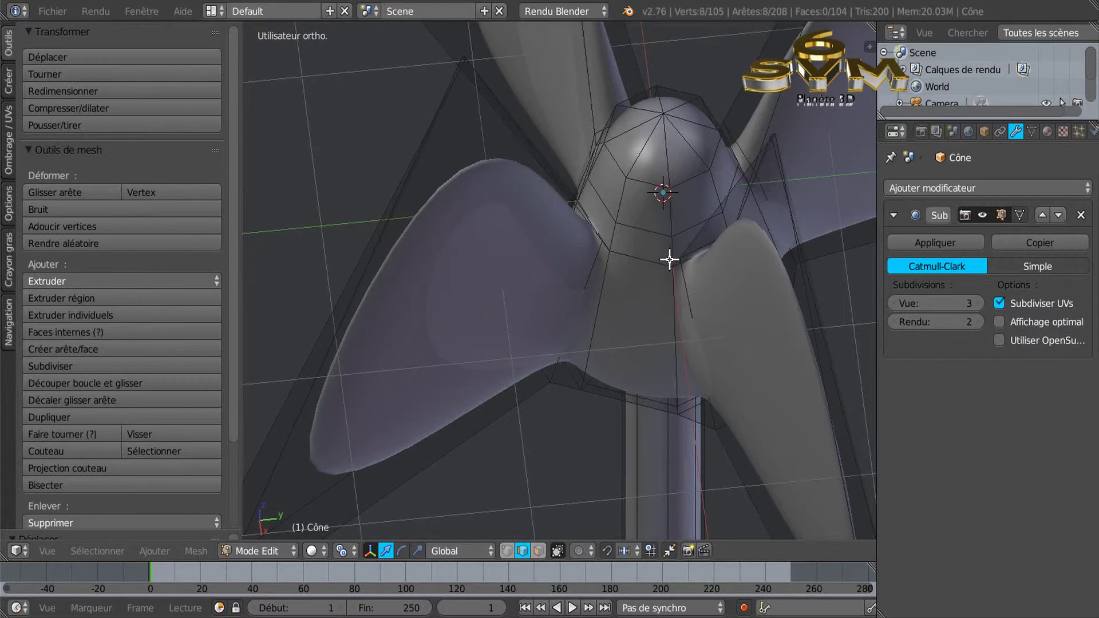
# Scale the hub's edge loop just above the blade roots to about 0.79
pyautogui.press('KP_1')
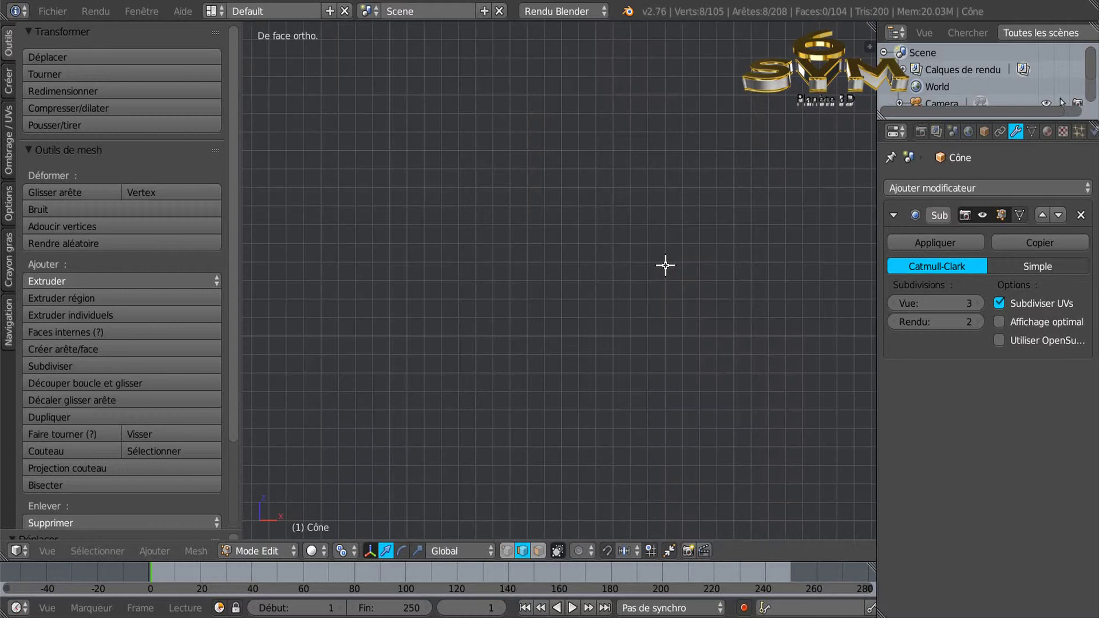
pyautogui.scroll(-4, 721, 265)
pyautogui.keyDown('shift'); pyautogui.moveTo(775, 208); pyautogui.dragTo(568, 344, button='middle'); pyautogui.keyUp('shift')
pyautogui.scroll(2, 584, 238)
pyautogui.keyDown('shift'); pyautogui.moveTo(639, 221); pyautogui.dragTo(576, 232, button='middle'); pyautogui.keyUp('shift')
pyautogui.scroll(6, 516, 233)
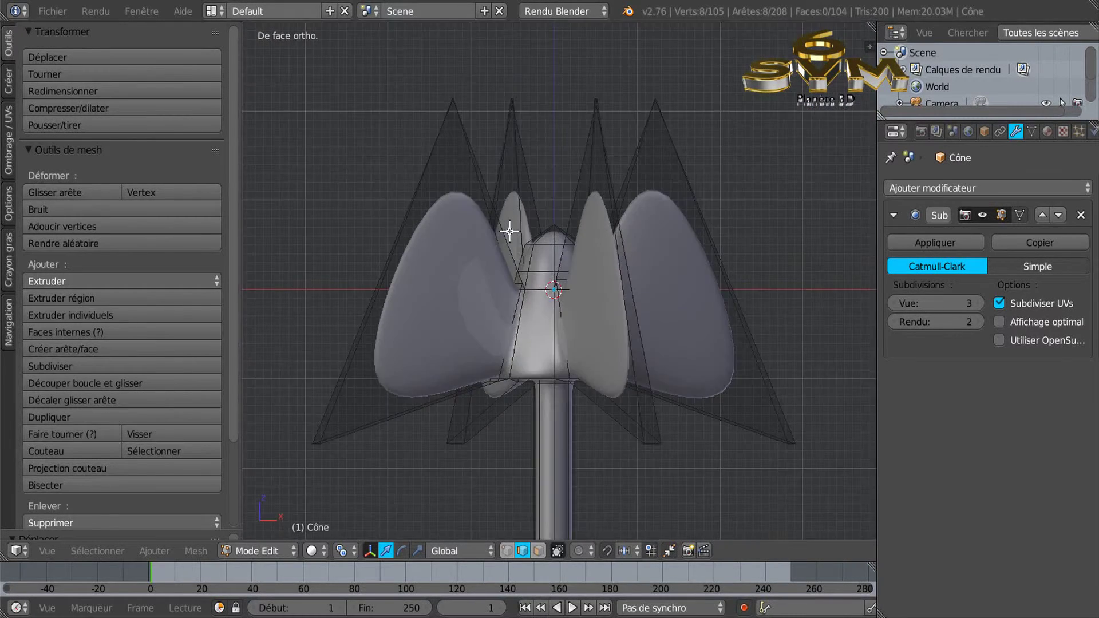
pyautogui.scroll(4, 509, 232)
pyautogui.moveTo(631, 323); pyautogui.dragTo(650, 322, button='middle')
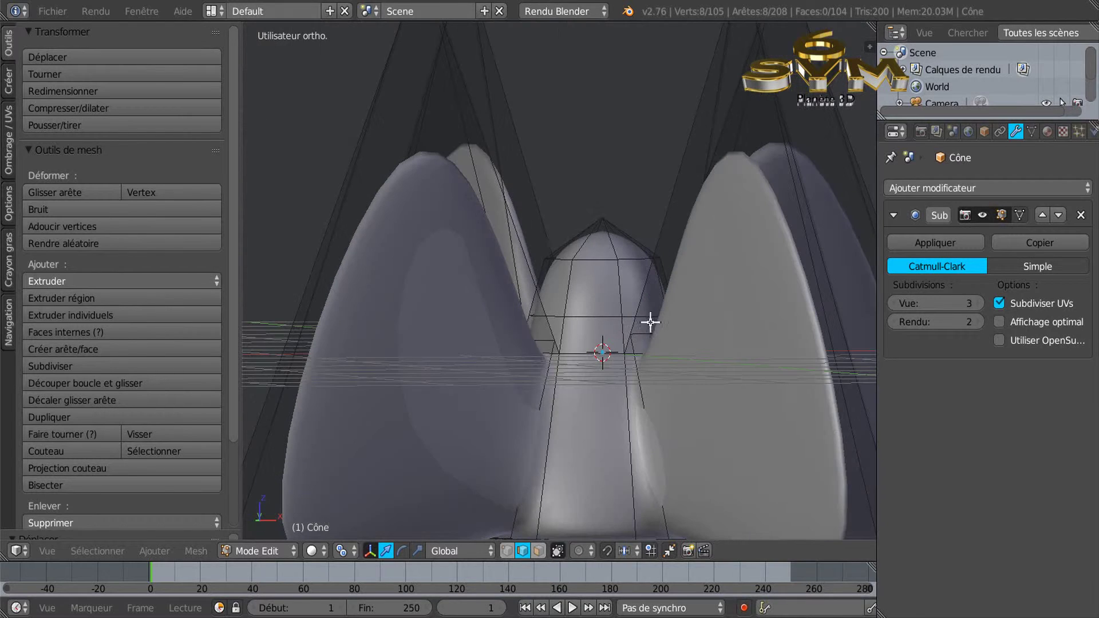
pyautogui.keyDown('alt'); pyautogui.rightClick(594, 317); pyautogui.keyUp('alt')
pyautogui.press('s')
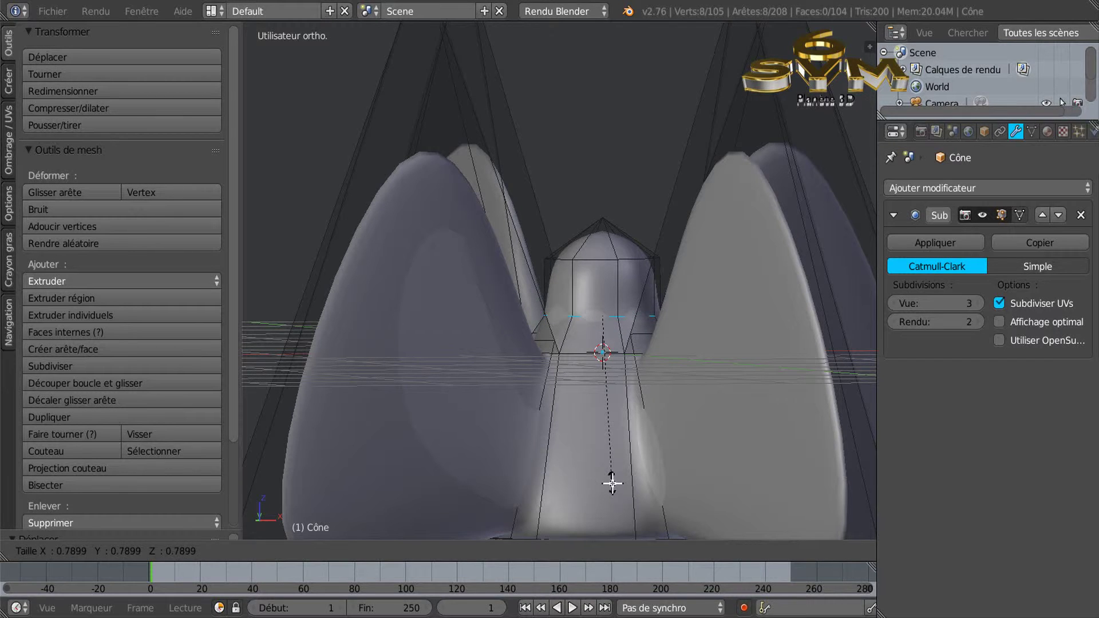
pyautogui.click(612, 484)
# Scale the edge loop just below the hub's tip to about 0.6 and check the more pointed nose
pyautogui.keyDown('alt'); pyautogui.rightClick(591, 256); pyautogui.keyUp('alt')
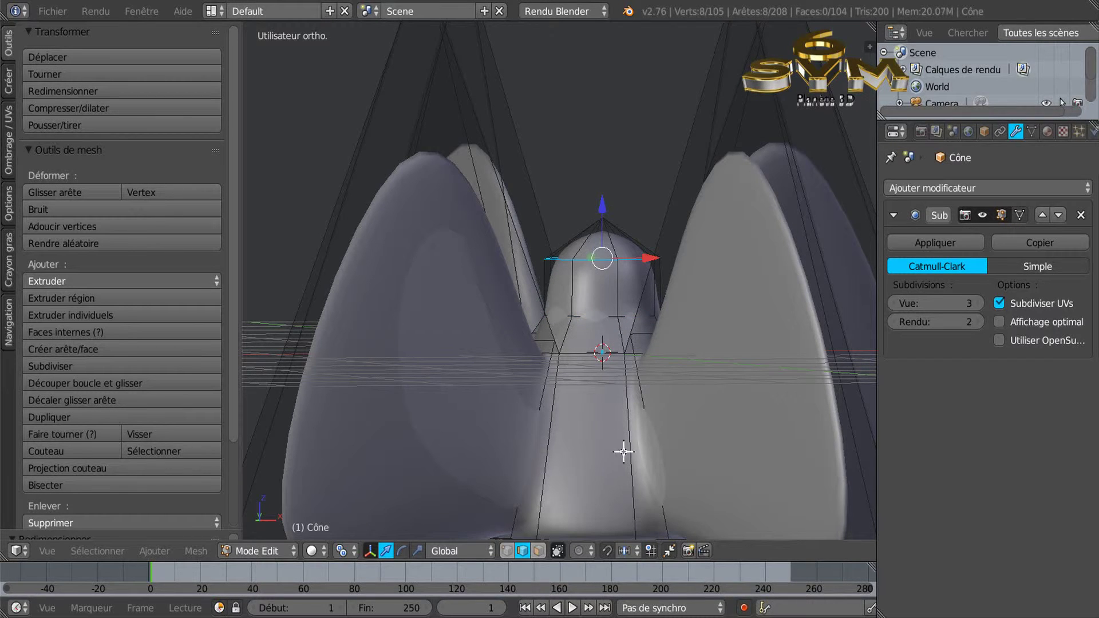
pyautogui.press('s')
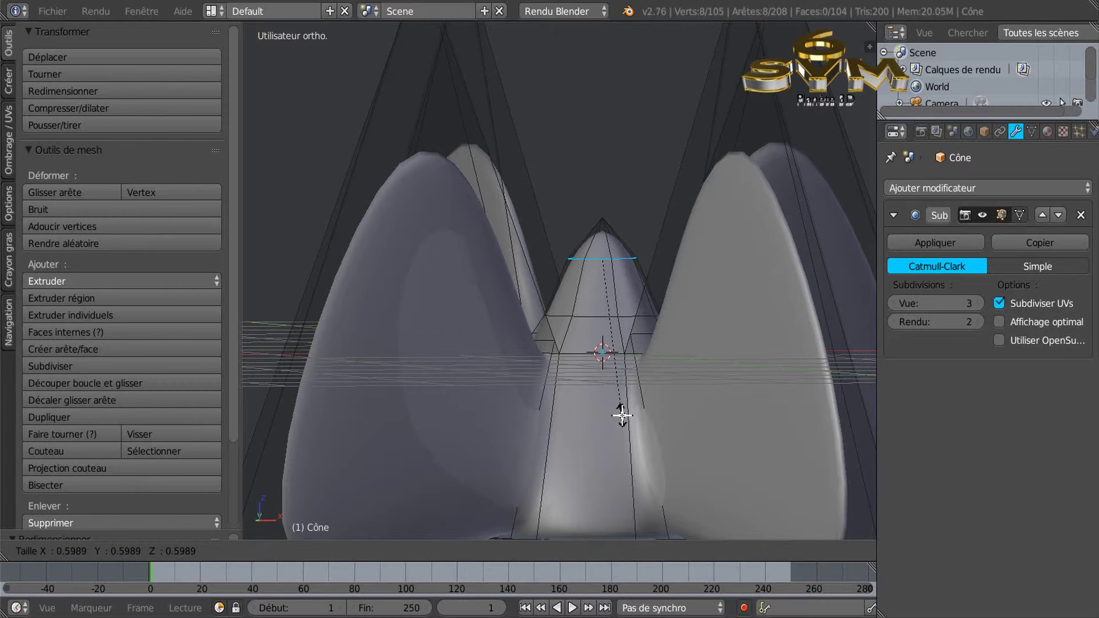
pyautogui.click(622, 411)
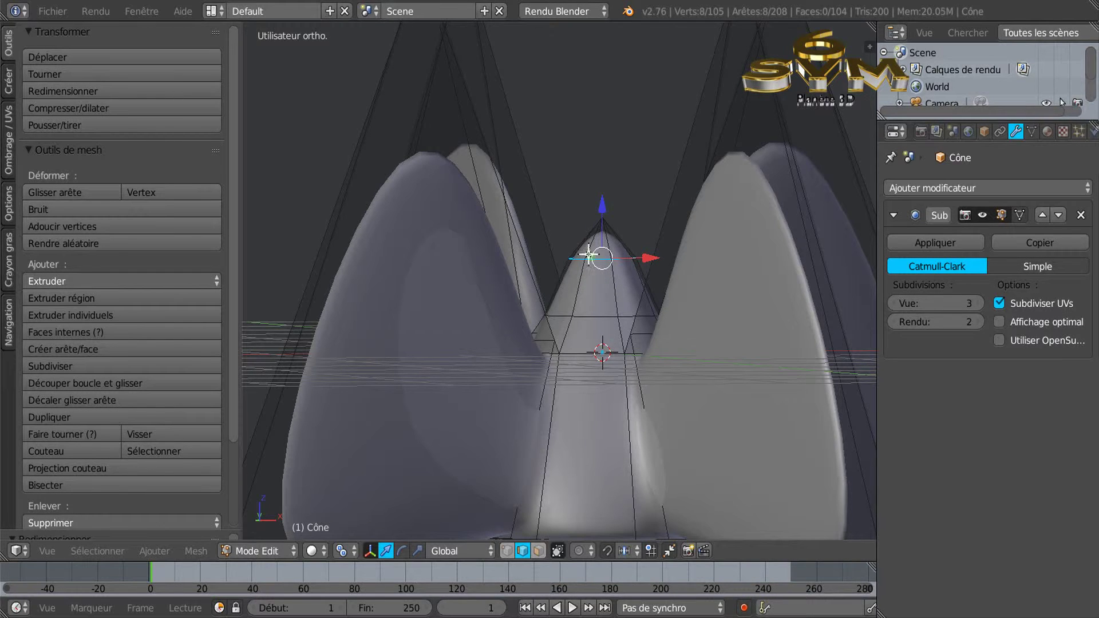
pyautogui.scroll(-3, 635, 246)
pyautogui.moveTo(689, 281); pyautogui.dragTo(566, 283, button='middle')
pyautogui.moveTo(567, 304); pyautogui.dragTo(694, 426, button='middle')
# Rotate the four upper blade-root faces together about 50° counterclockwise in top view, with the median point (Barycentre) as pivot
pyautogui.press('KP_7')
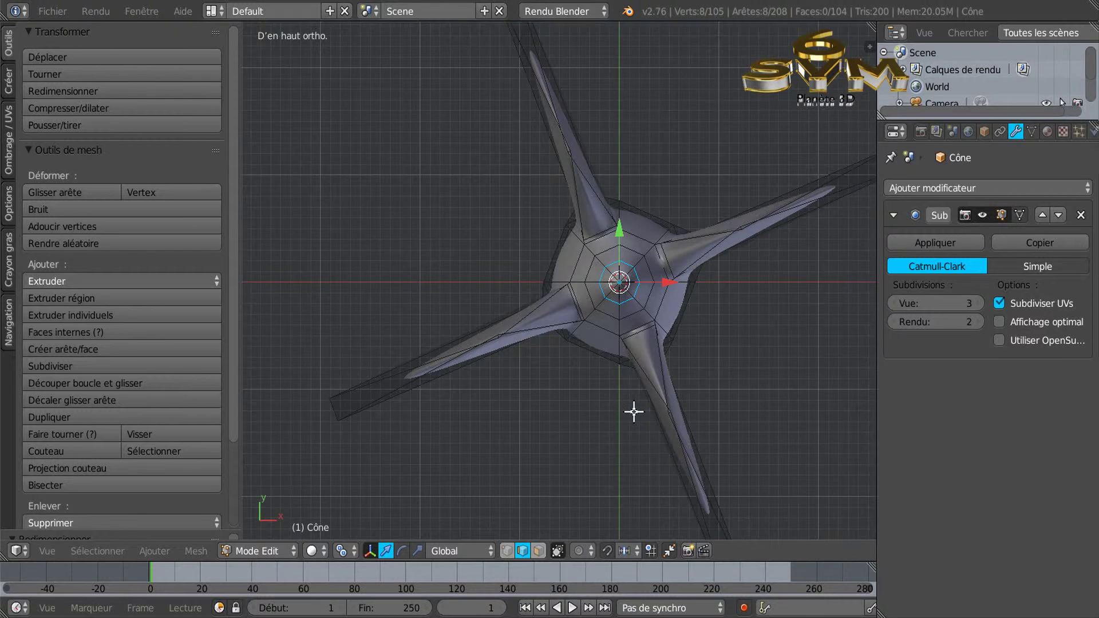
pyautogui.click(538, 551)
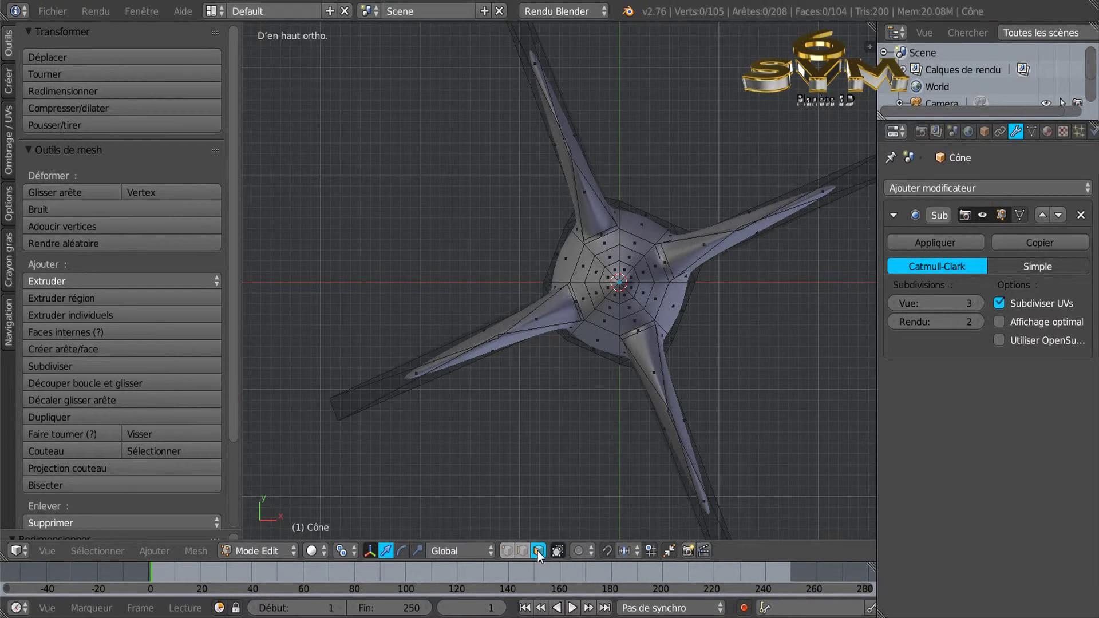
pyautogui.rightClick(688, 247)
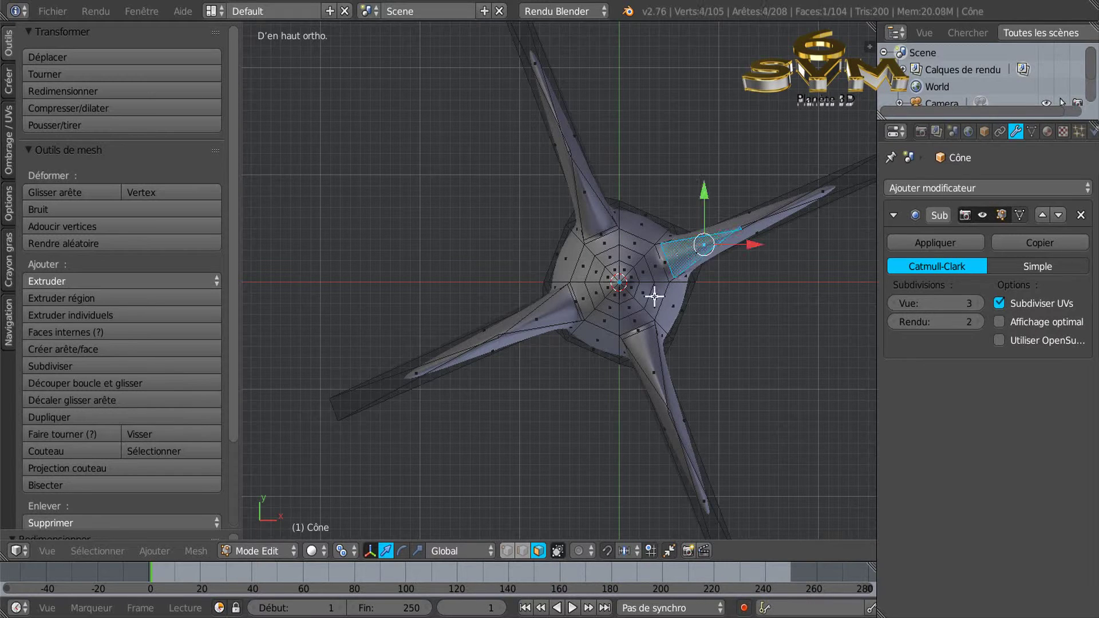
pyautogui.keyDown('shift'); pyautogui.rightClick(590, 218); pyautogui.keyUp('shift')
pyautogui.keyDown('shift'); pyautogui.rightClick(556, 312); pyautogui.keyUp('shift')
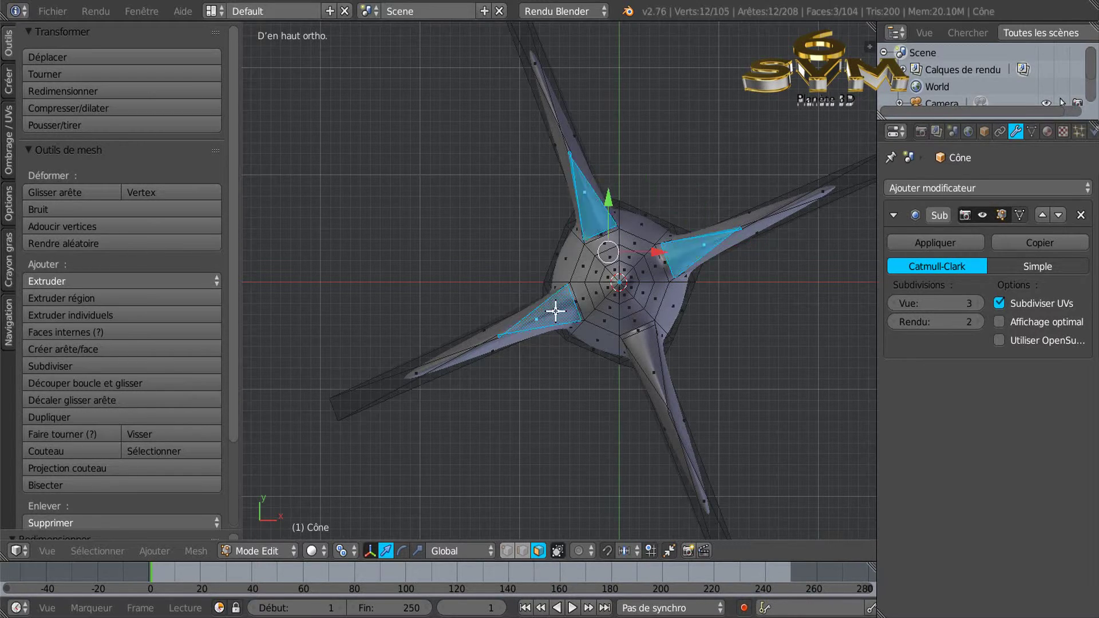
pyautogui.keyDown('shift'); pyautogui.rightClick(635, 350); pyautogui.keyUp('shift')
pyautogui.press('Home')
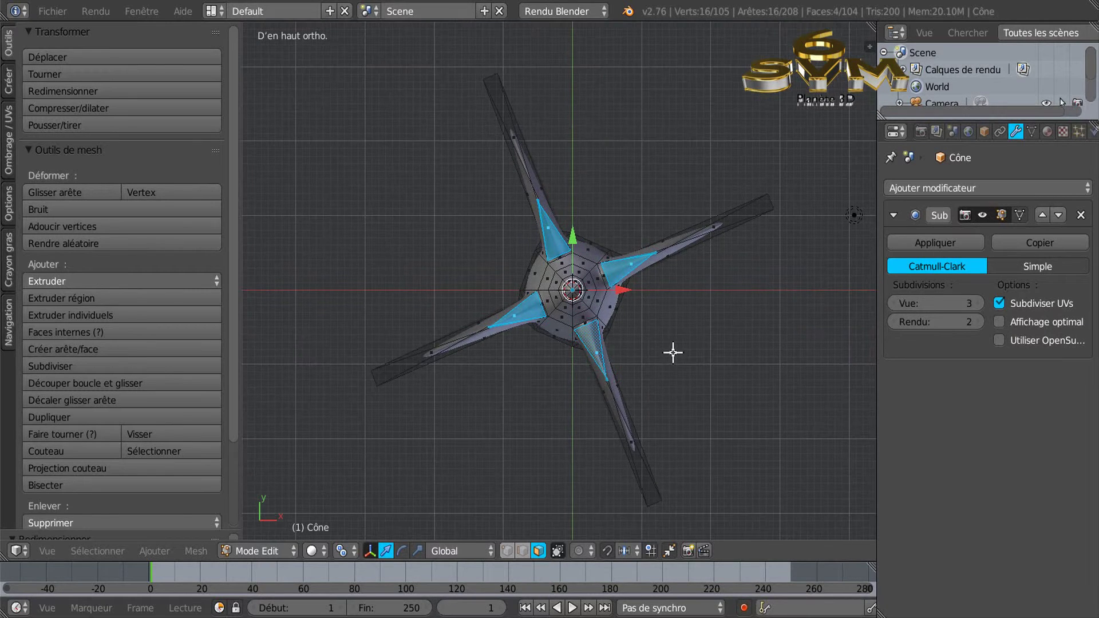
pyautogui.click(345, 551)
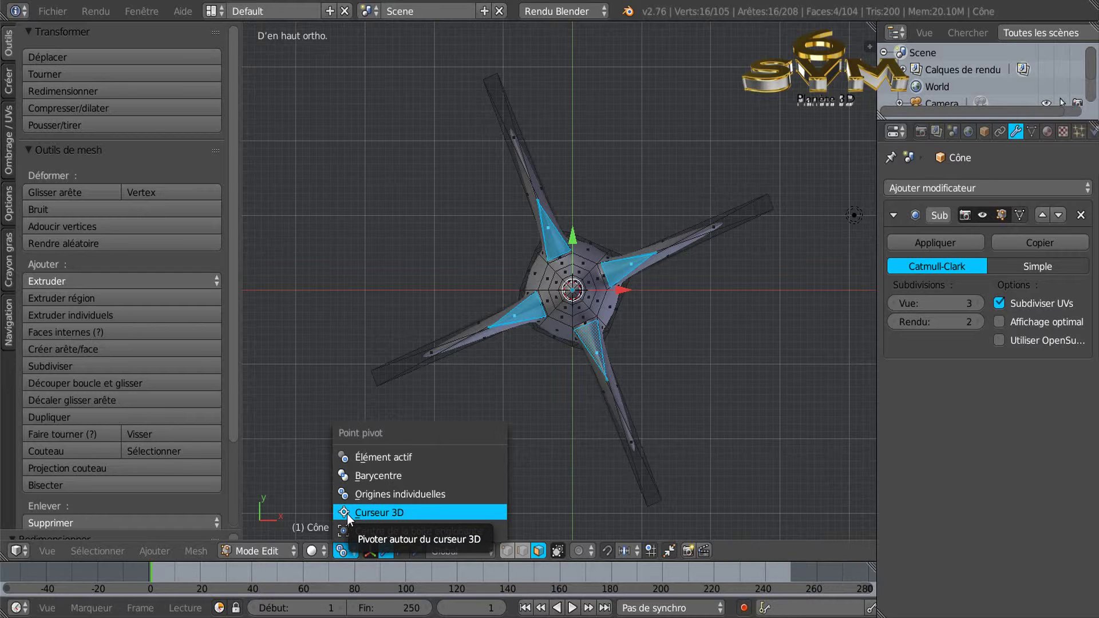
pyautogui.click(353, 475)
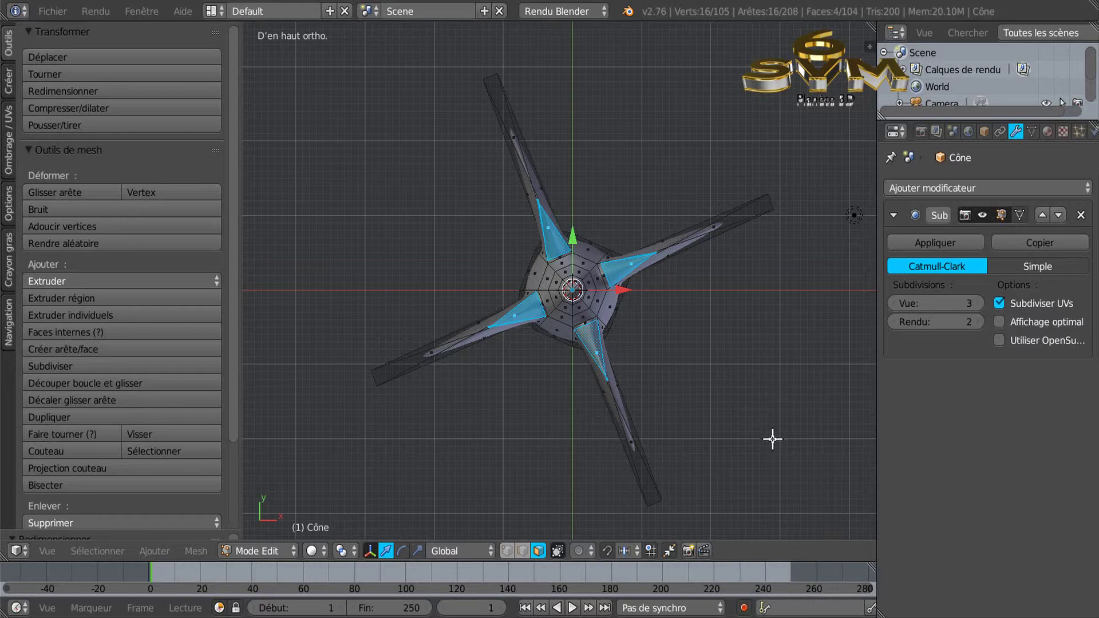
pyautogui.press('r')
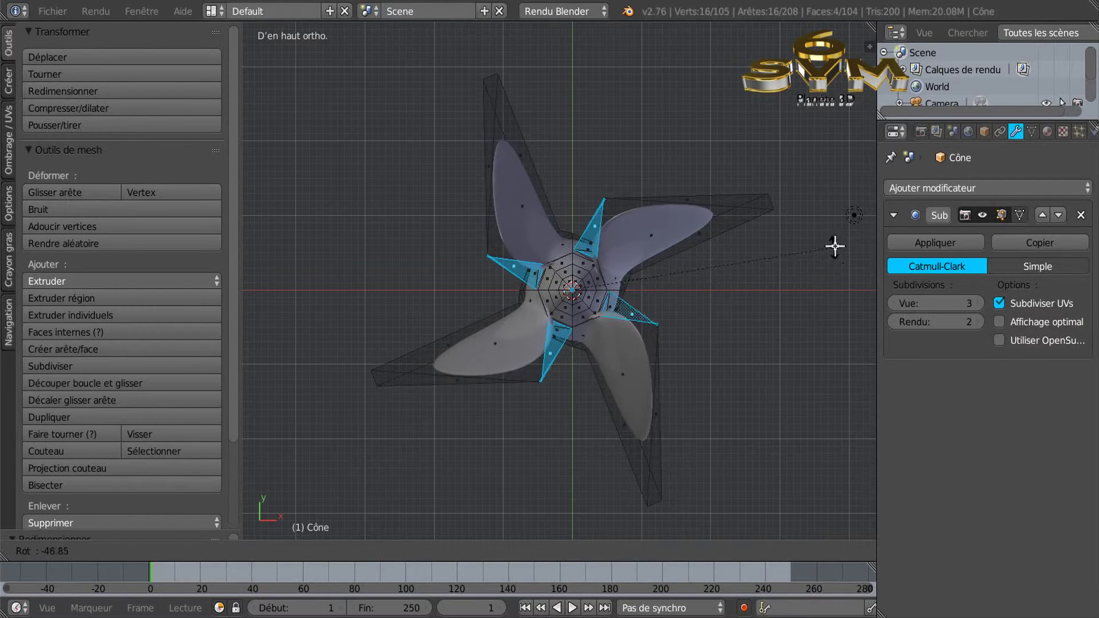
pyautogui.click(834, 225)
# Rotate the whole propeller around its vertical axis in Object Mode and check the twisted blades from the side
pyautogui.moveTo(695, 396); pyautogui.dragTo(604, 269, button='middle')
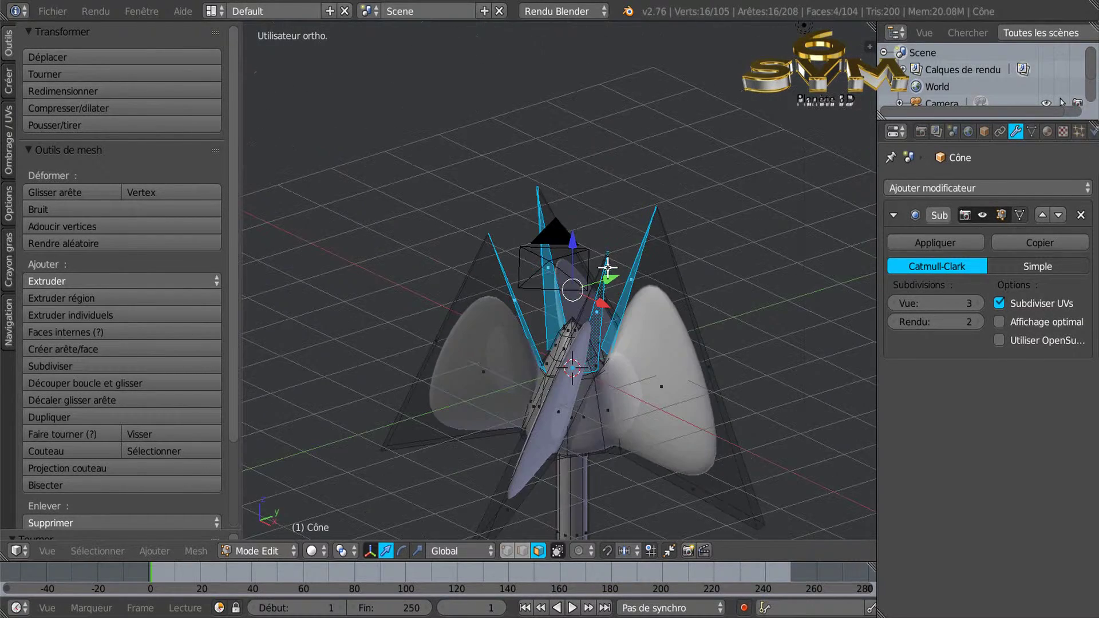
pyautogui.moveTo(624, 359); pyautogui.dragTo(728, 224, button='middle')
pyautogui.press('Tab')
pyautogui.press('KP_7')
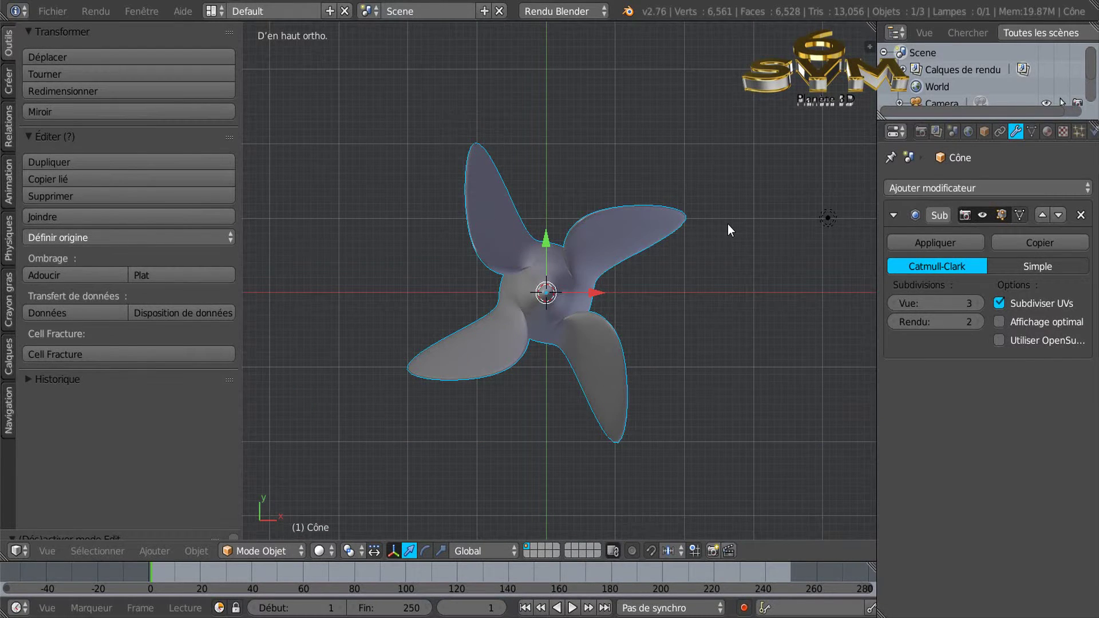
pyautogui.click(425, 551)
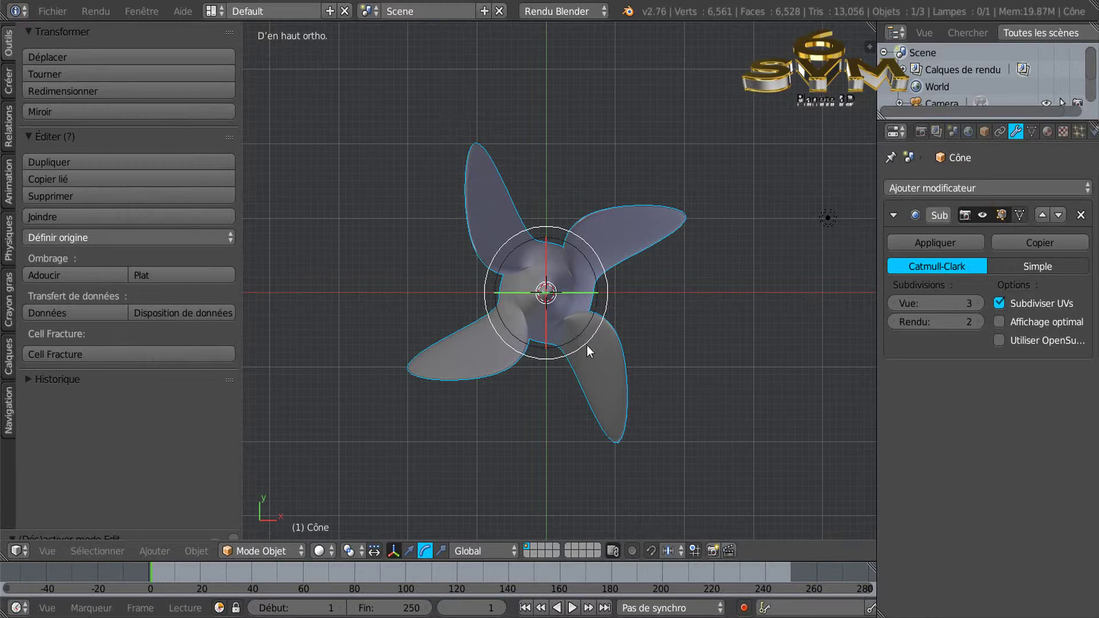
pyautogui.moveTo(583, 344); pyautogui.dragTo(435, 220)
pyautogui.moveTo(477, 175); pyautogui.dragTo(641, 275)
pyautogui.moveTo(650, 465); pyautogui.dragTo(679, 292, button='middle')
pyautogui.keyDown('shift'); pyautogui.moveTo(611, 313); pyautogui.dragTo(570, 411, button='middle'); pyautogui.keyUp('shift')
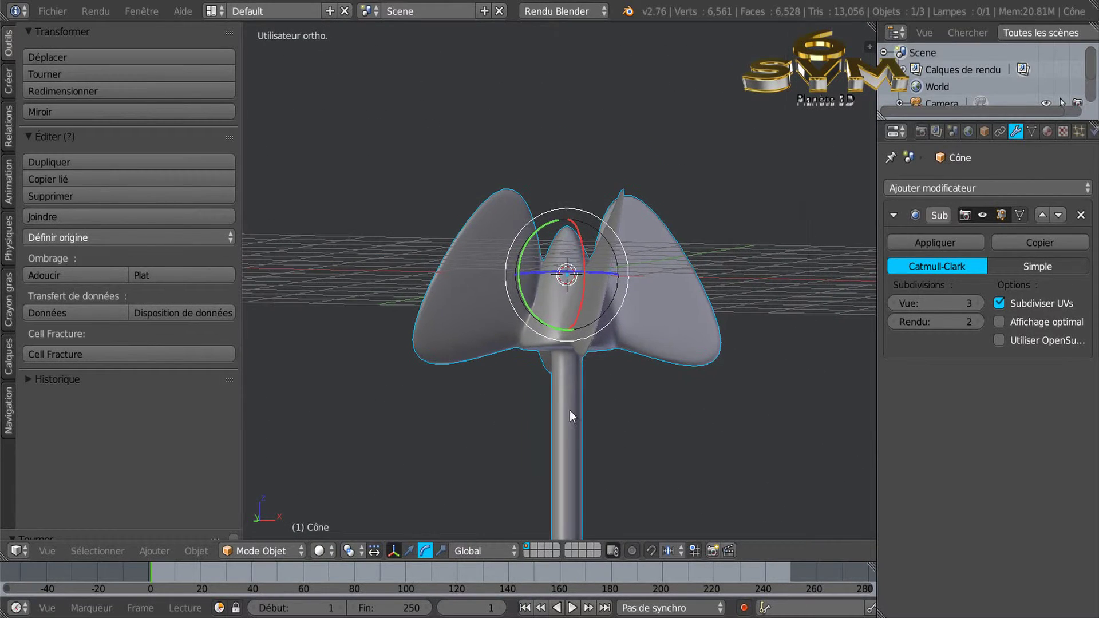
pyautogui.moveTo(644, 409); pyautogui.dragTo(649, 352, button='middle')
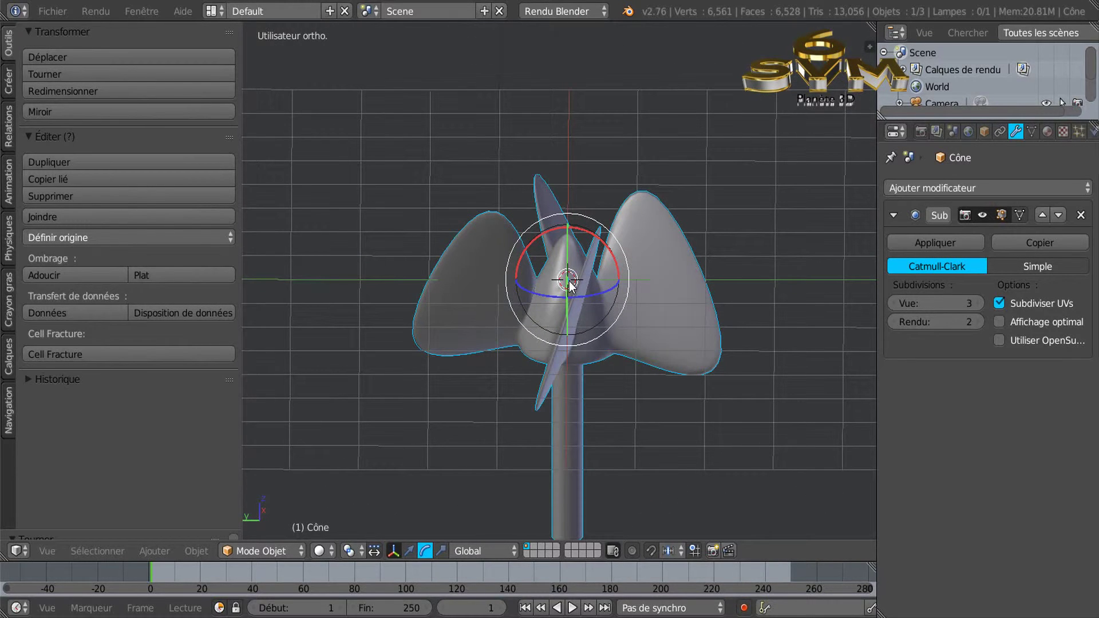
pyautogui.moveTo(592, 310); pyautogui.dragTo(641, 309, button='middle')
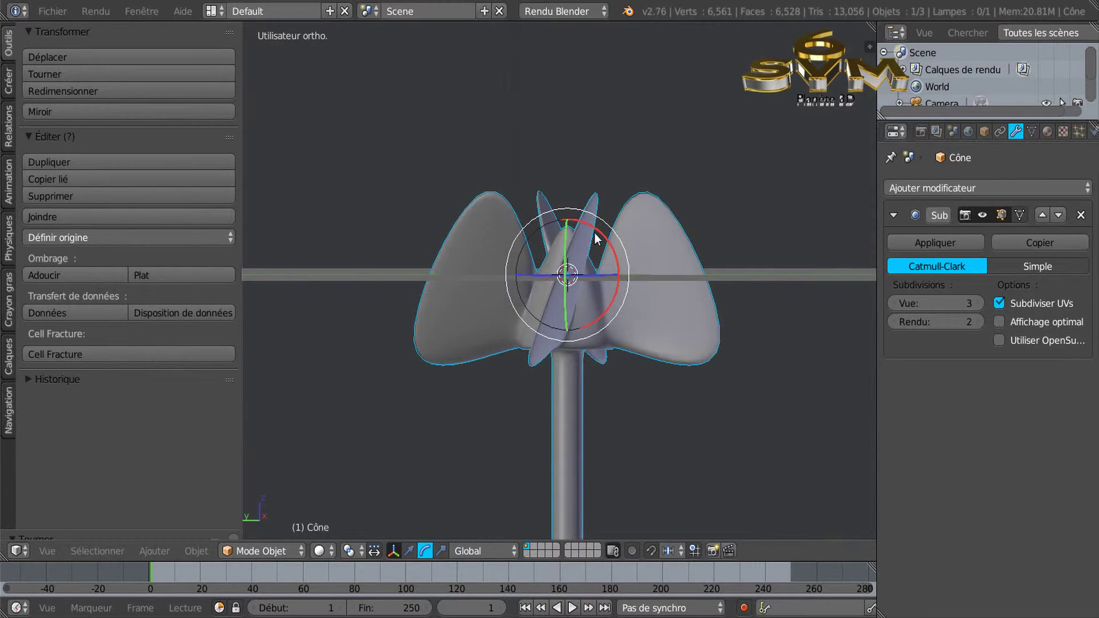
# Select the upper corner vertices of all four blades and lower them about 1.28 along Z
pyautogui.press('Tab')
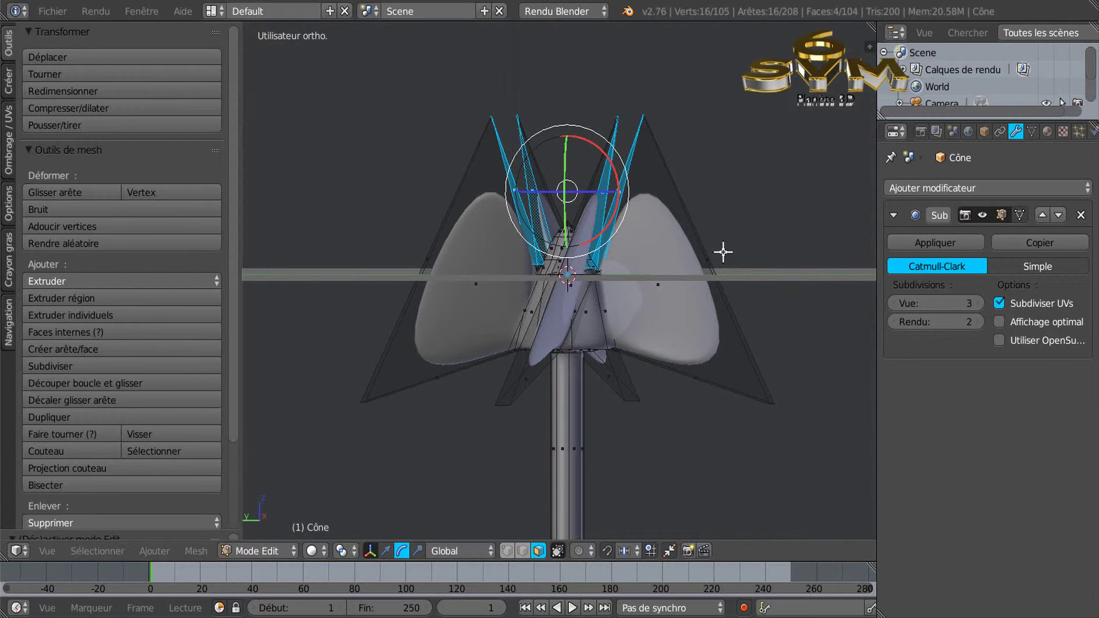
pyautogui.click(507, 551)
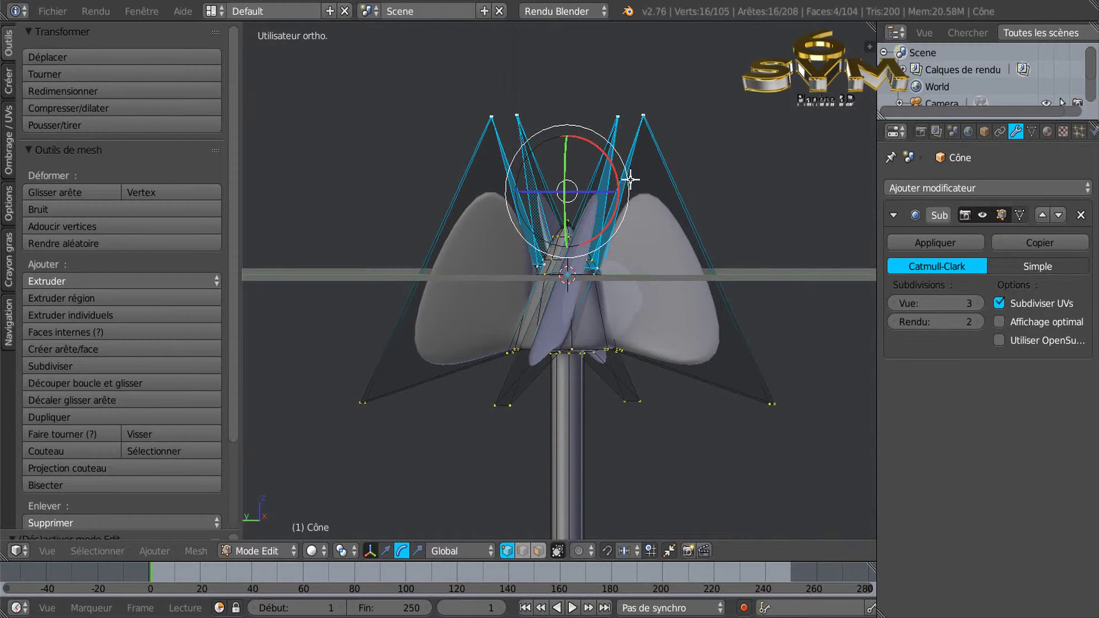
pyautogui.press('a')
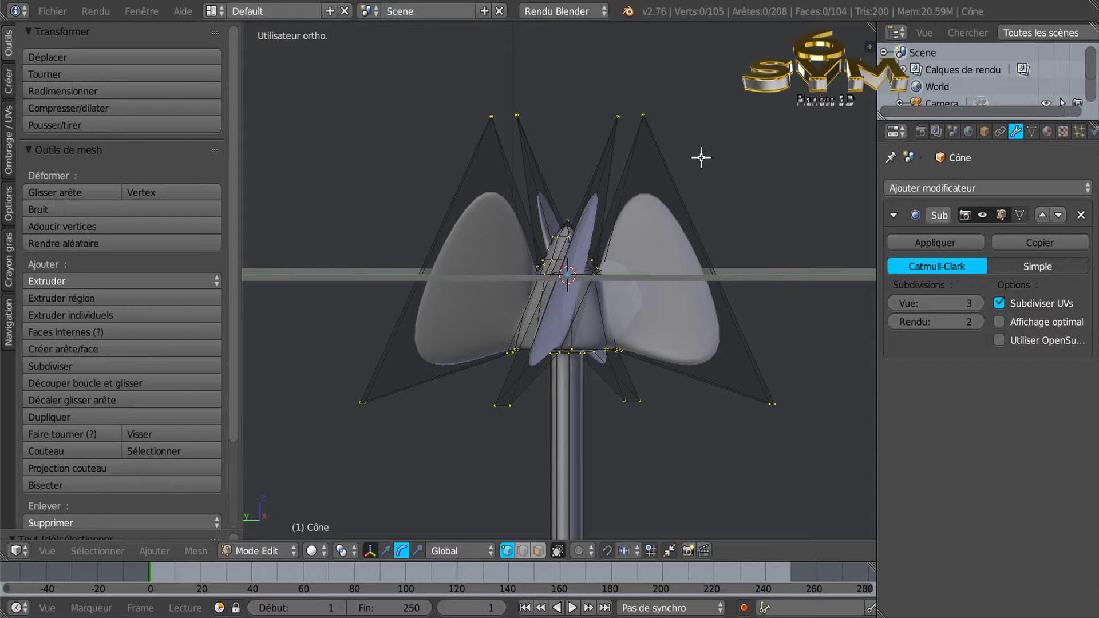
pyautogui.press('c')
pyautogui.moveTo(491, 115); pyautogui.dragTo(664, 124)
pyautogui.press('Escape')
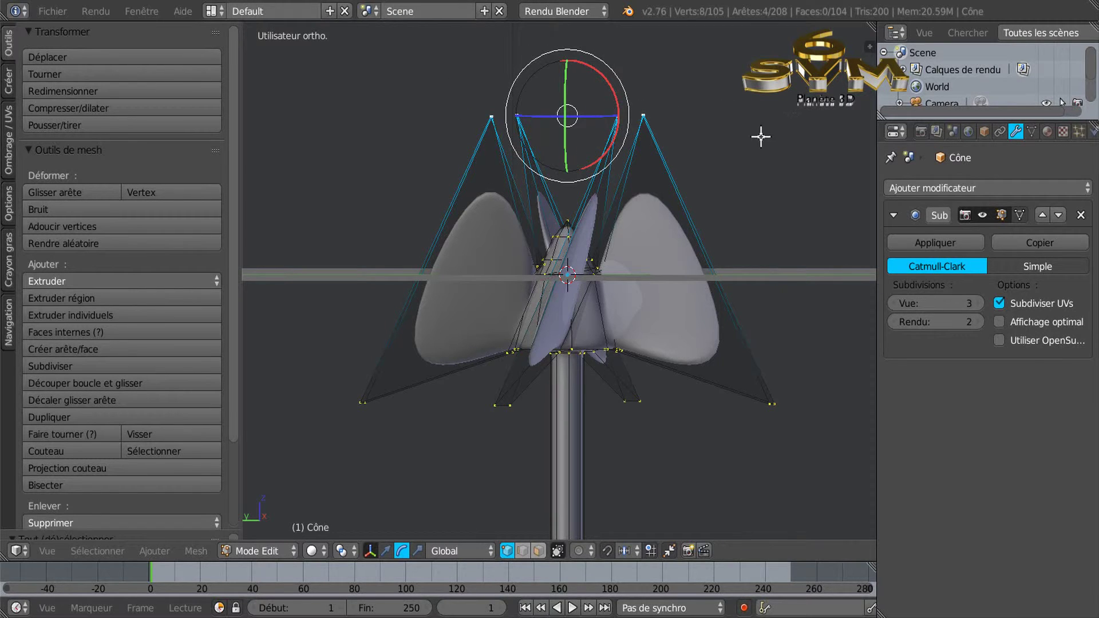
pyautogui.click(388, 551)
pyautogui.moveTo(564, 81); pyautogui.dragTo(568, 160)
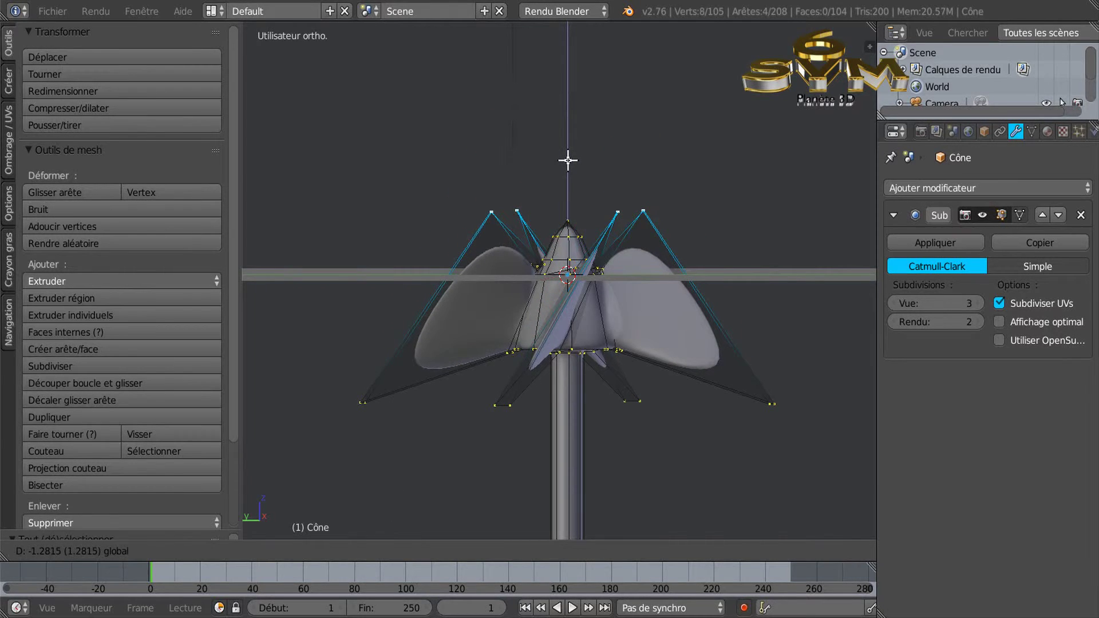
# Enlarge the 3D view by narrowing the tool shelf and properties area, and examine the propeller in Object Mode from several angles
pyautogui.press('Tab')
pyautogui.moveTo(700, 190); pyautogui.dragTo(832, 229, button='middle')
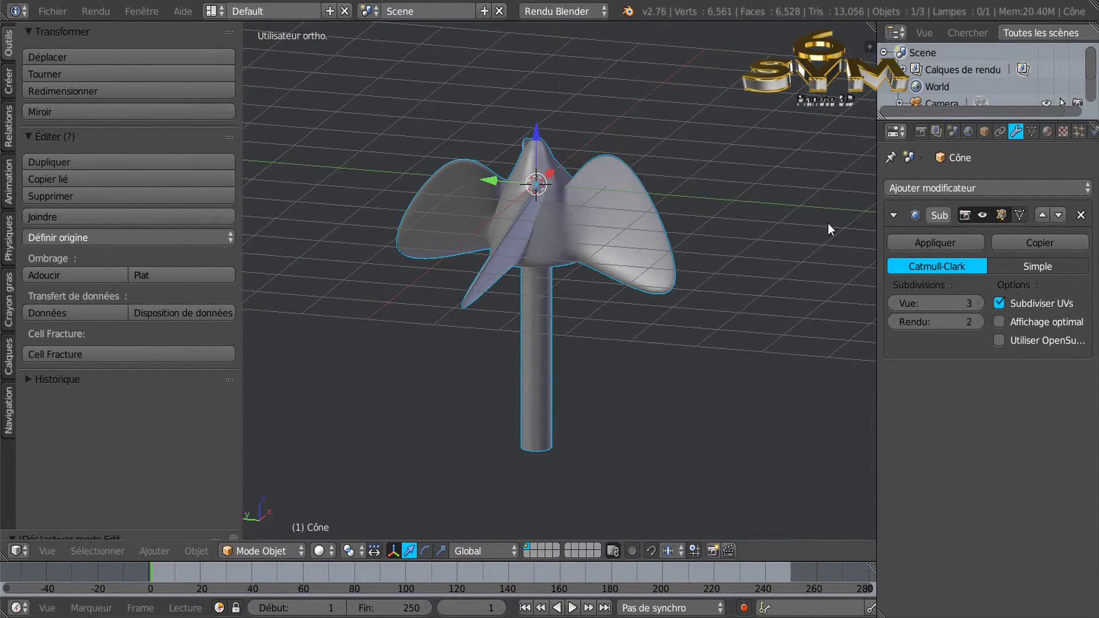
pyautogui.moveTo(876, 211); pyautogui.dragTo(1048, 217)
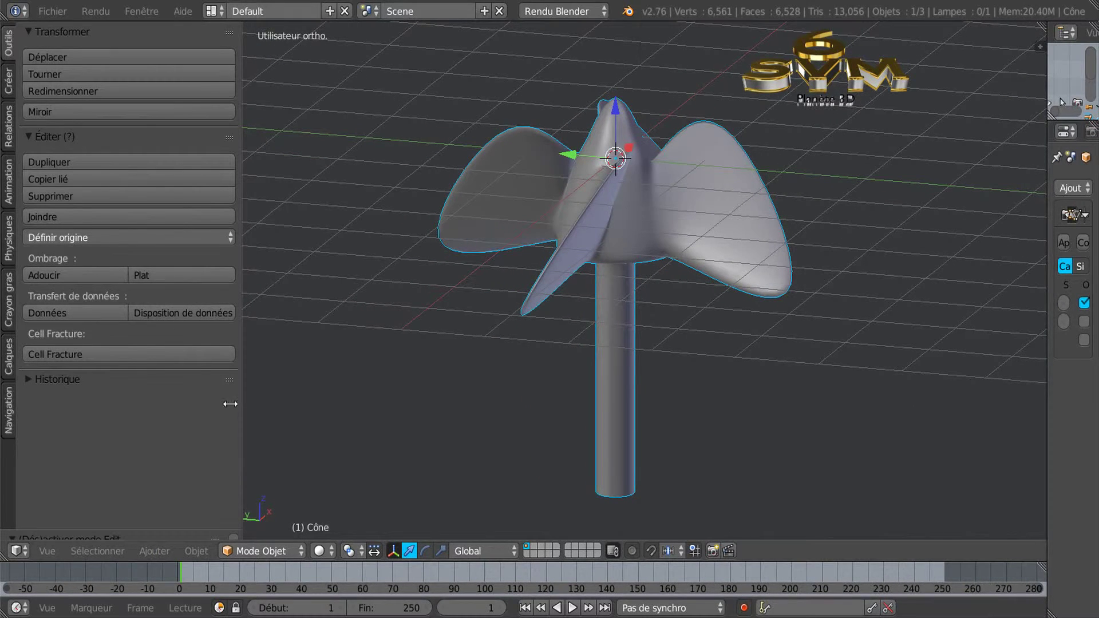
pyautogui.moveTo(230, 404); pyautogui.dragTo(89, 420)
pyautogui.scroll(-2, 281, 415)
pyautogui.keyDown('shift'); pyautogui.moveTo(324, 410); pyautogui.dragTo(452, 404, button='middle'); pyautogui.keyUp('shift')
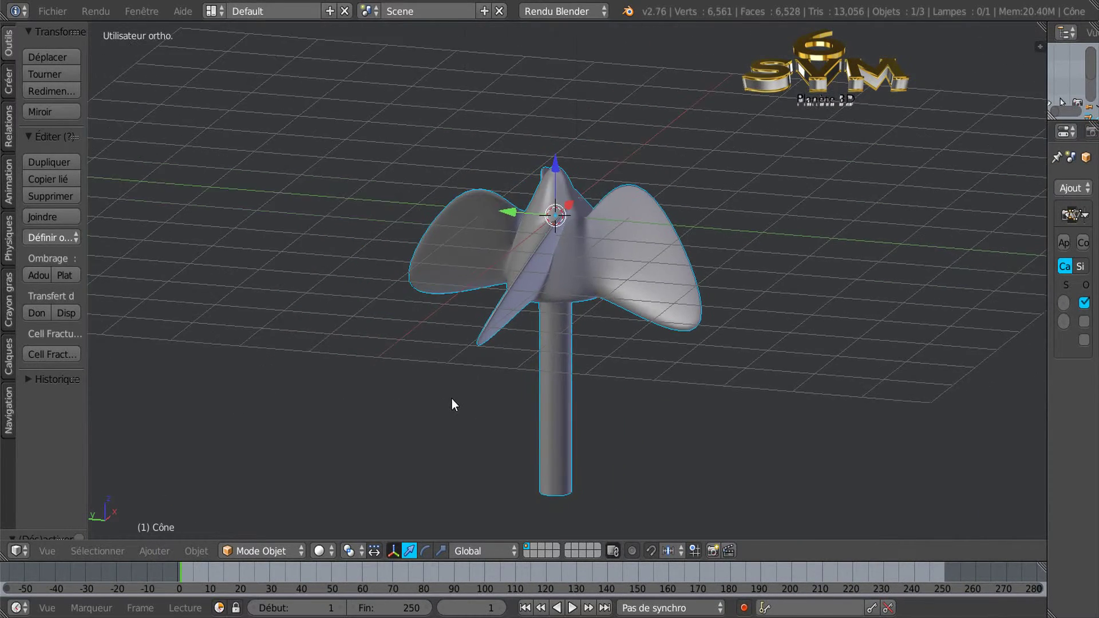
pyautogui.moveTo(508, 364); pyautogui.dragTo(533, 374, button='middle')
pyautogui.moveTo(606, 342); pyautogui.dragTo(768, 337, button='middle')
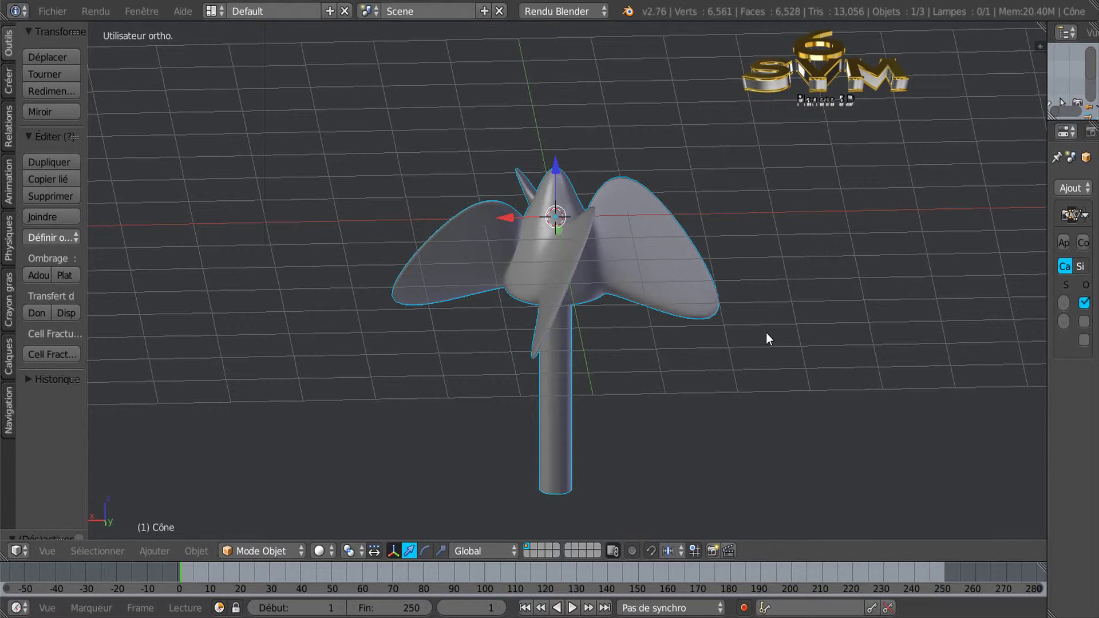
pyautogui.moveTo(576, 399); pyautogui.dragTo(722, 383, button='middle')
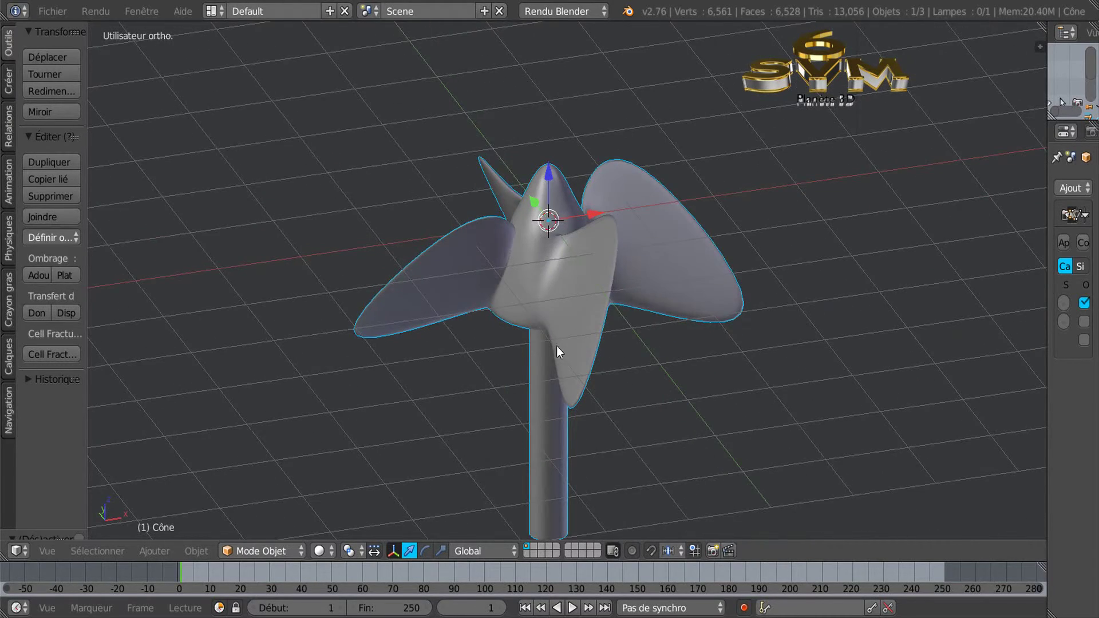
pyautogui.moveTo(557, 351); pyautogui.dragTo(636, 345, button='middle')
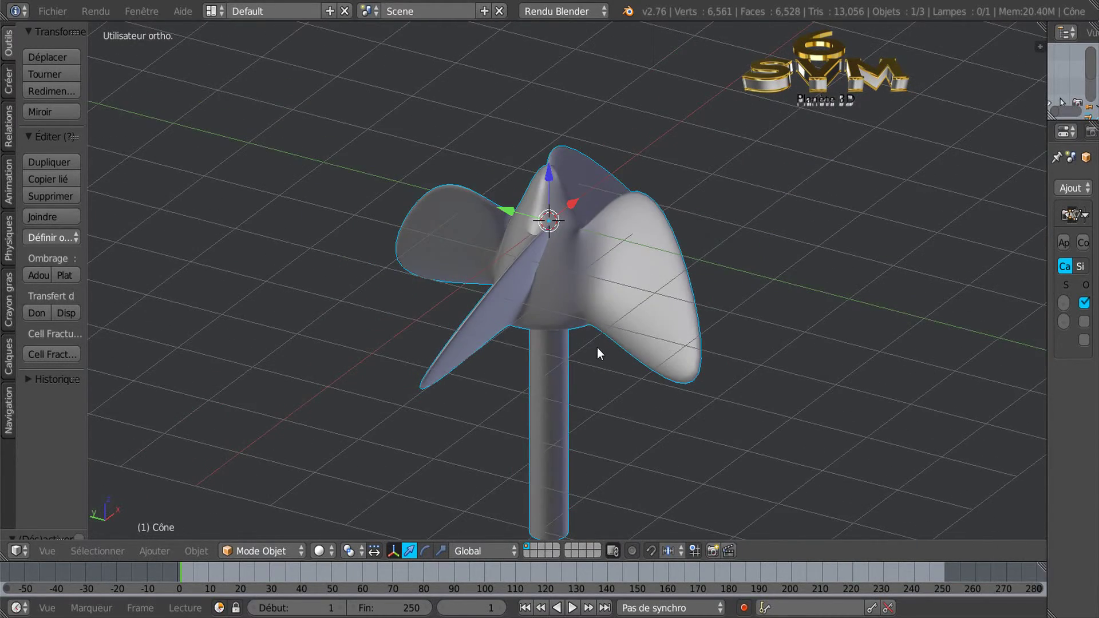
# Raise the blades' selected upper corner vertices back up along Z in front view and check the blade shape
pyautogui.press('Tab')
pyautogui.moveTo(599, 336)
pyautogui.mouseDown(button='middle')
pyautogui.moveTo(603, 291)
pyautogui.moveTo(613, 344)
pyautogui.mouseUp(button='middle')
pyautogui.press('KP_1')
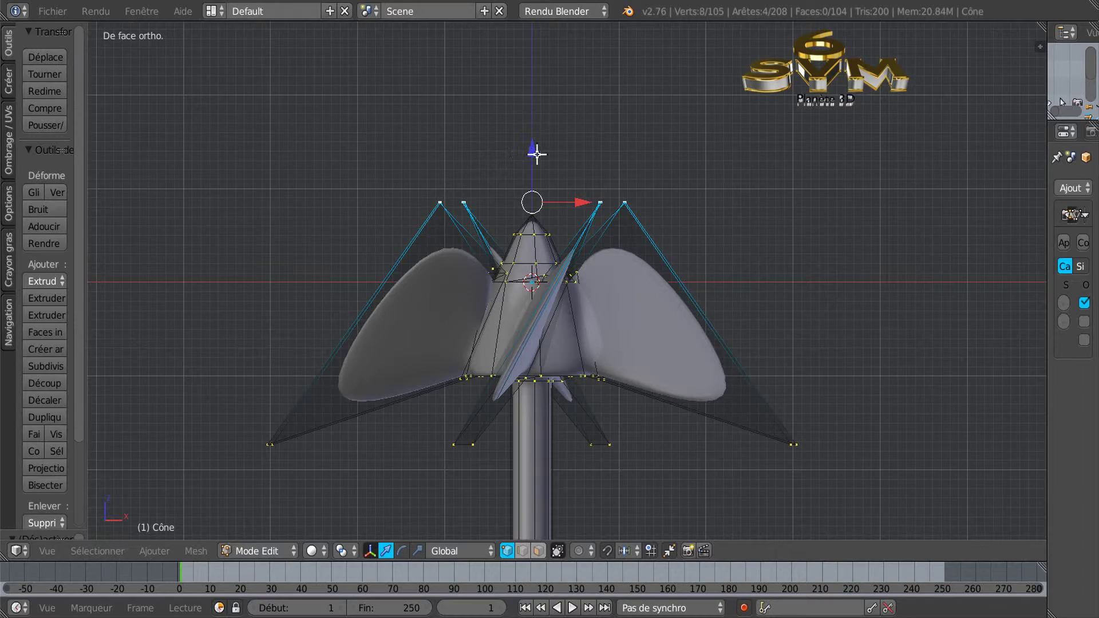
pyautogui.moveTo(537, 151); pyautogui.dragTo(559, 86)
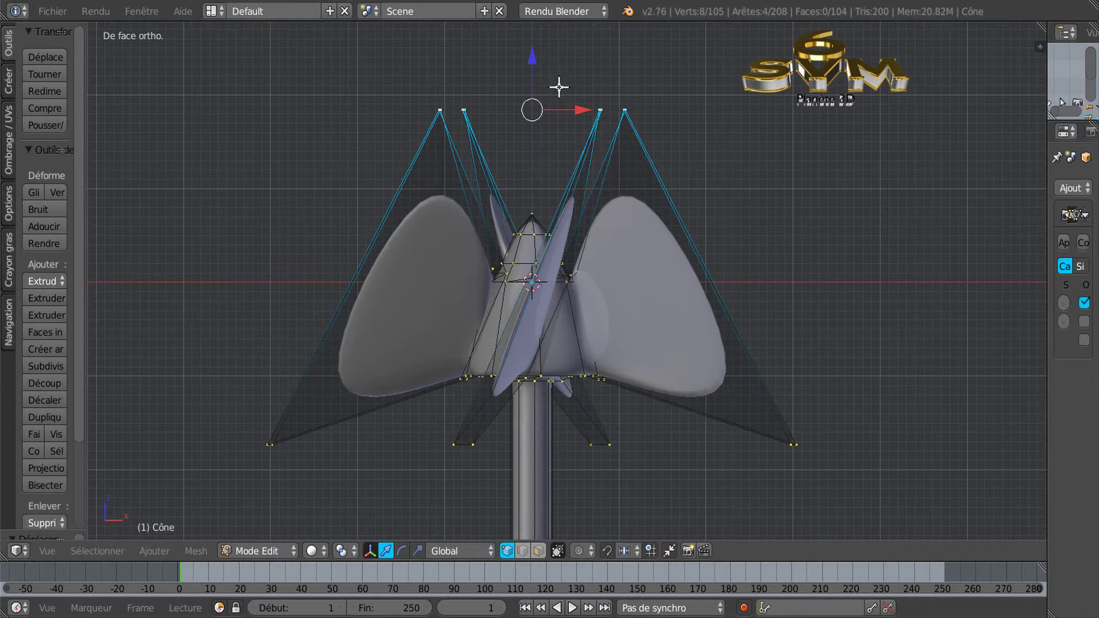
pyautogui.moveTo(736, 194); pyautogui.dragTo(759, 303, button='middle')
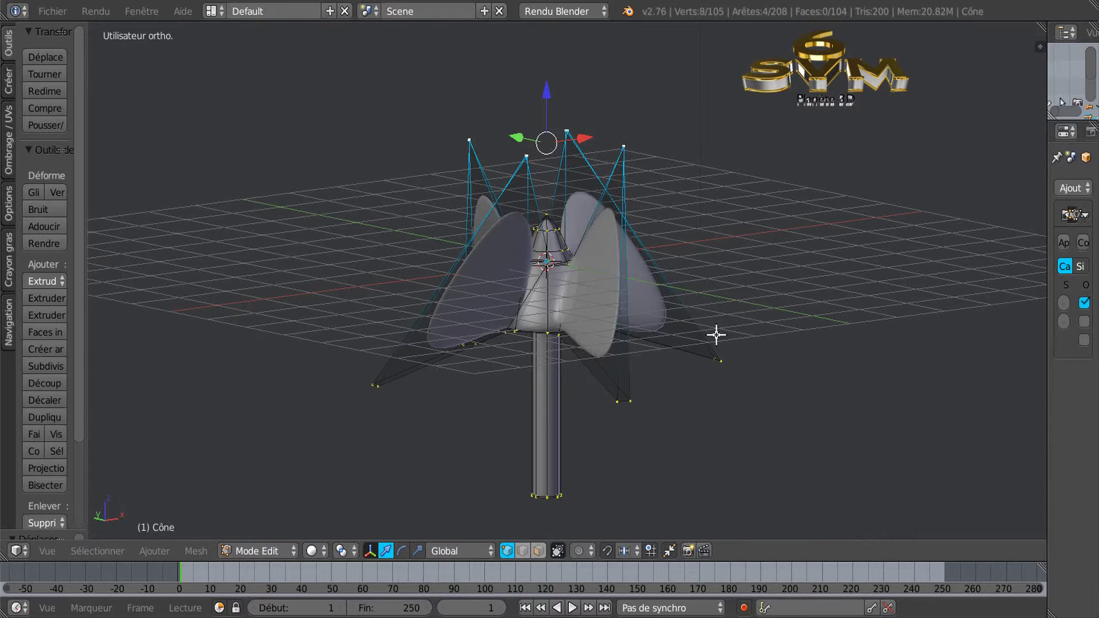
# Examine the reshaped propeller blades in Edit Mode from the side, from above and at oblique angles
pyautogui.moveTo(716, 334); pyautogui.dragTo(712, 335, button='middle')
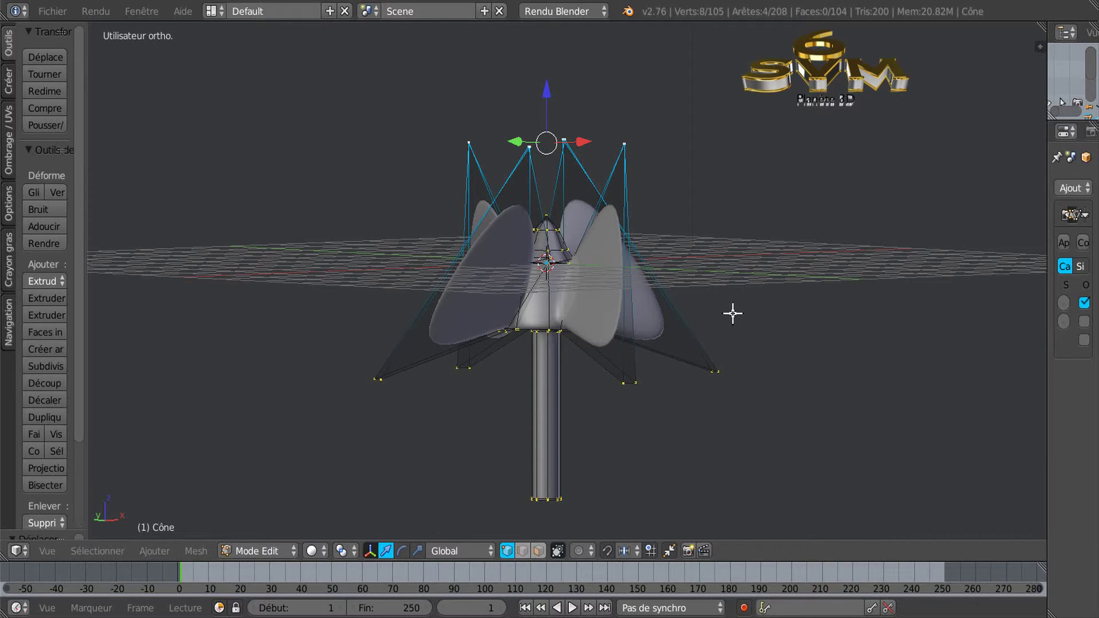
pyautogui.moveTo(754, 287); pyautogui.dragTo(737, 306, button='middle')
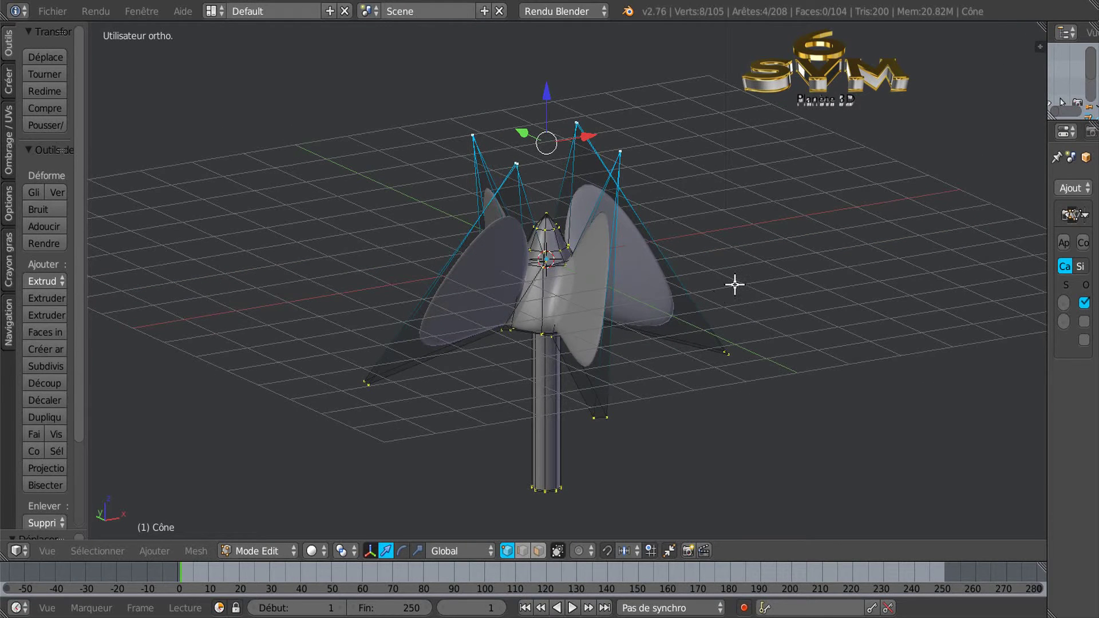
pyautogui.moveTo(744, 279); pyautogui.dragTo(753, 276, button='middle')
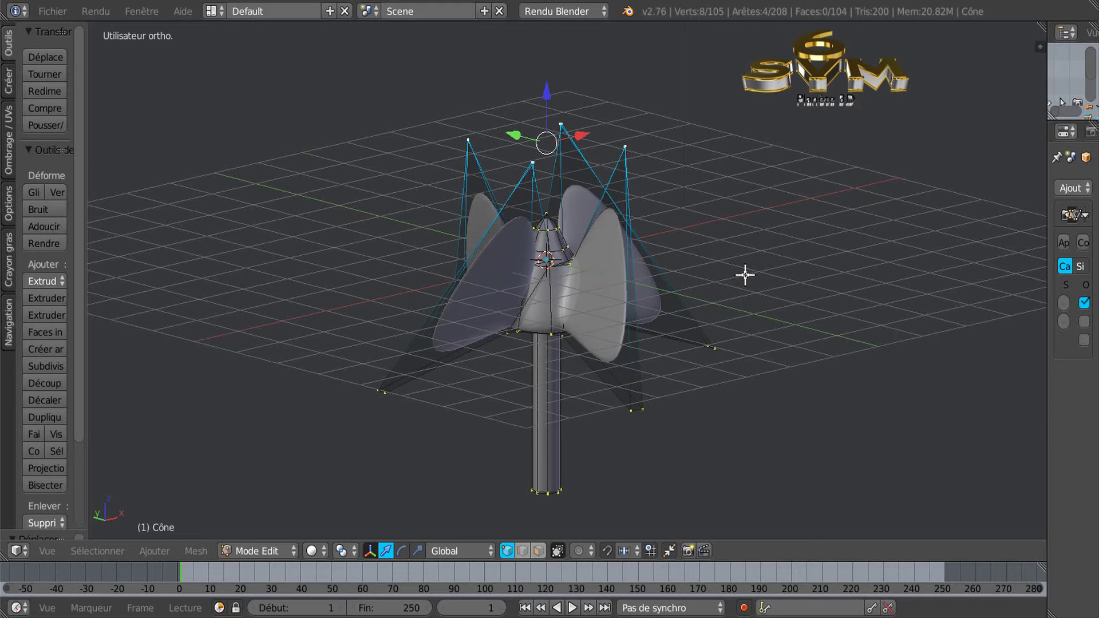
pyautogui.keyDown('shift'); pyautogui.moveTo(754, 277); pyautogui.dragTo(745, 302, button='middle'); pyautogui.keyUp('shift')
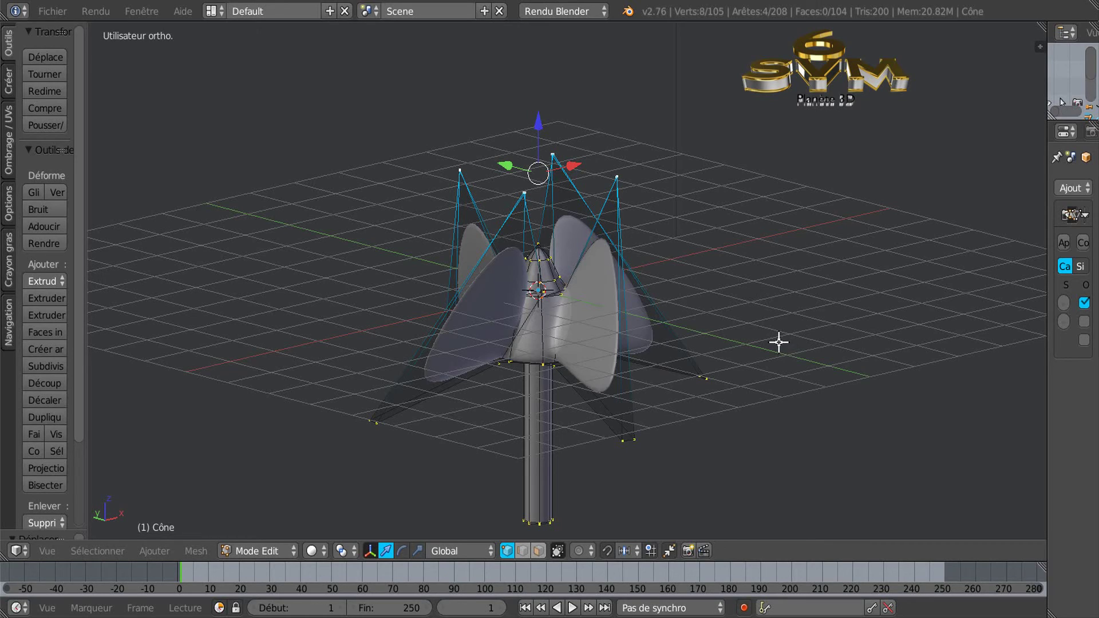
pyautogui.moveTo(769, 348); pyautogui.dragTo(756, 366, button='middle')
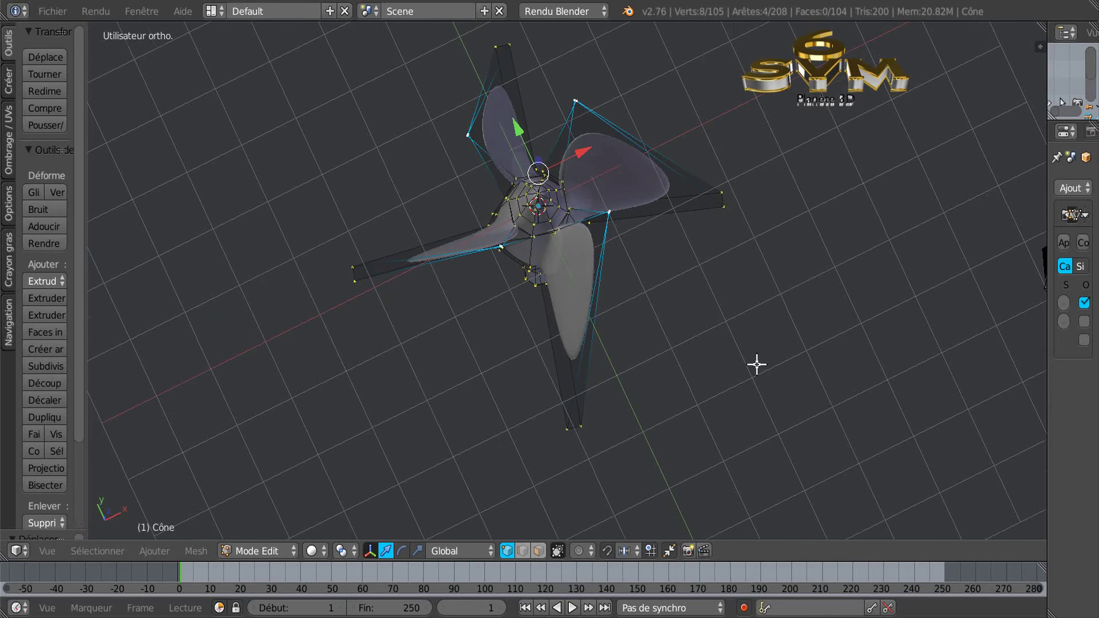
pyautogui.moveTo(662, 361); pyautogui.dragTo(773, 248, button='middle')
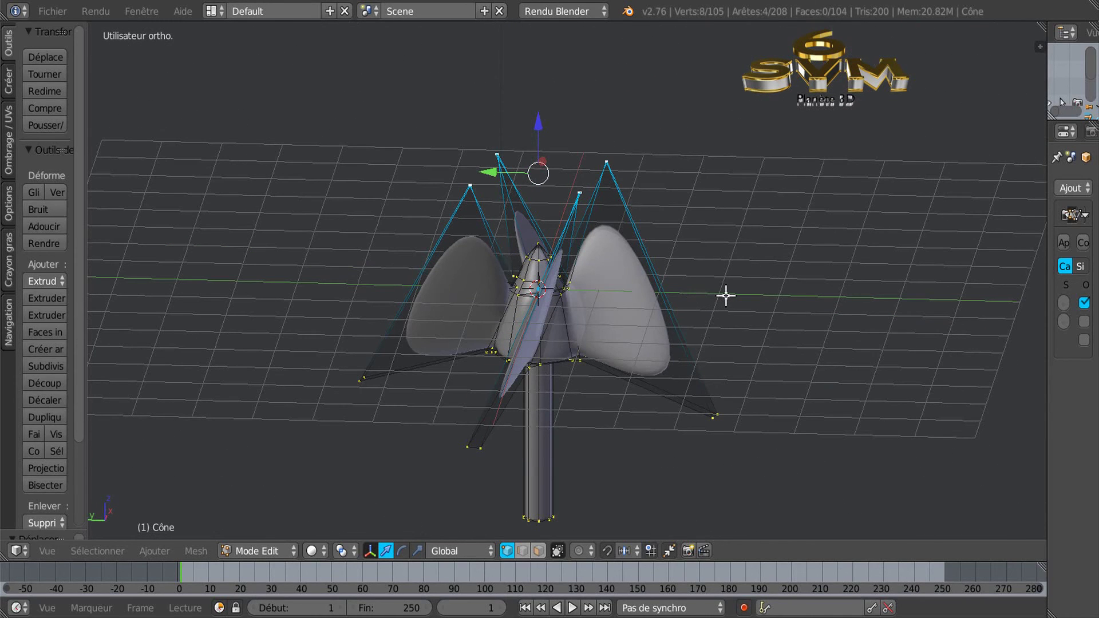